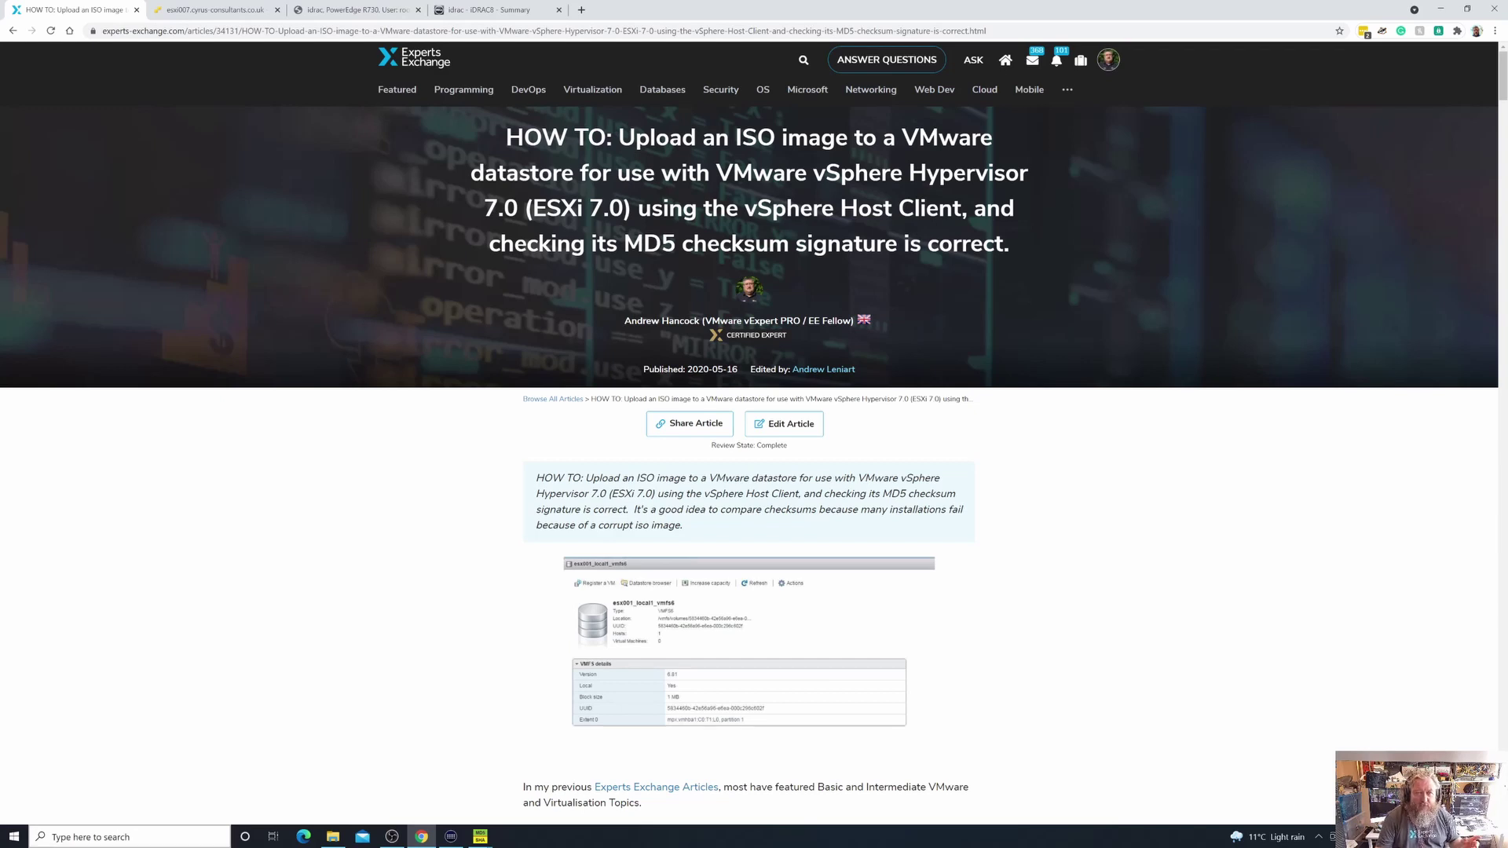
Show the esxi007 host summary and expand Storage to reveal the esxi007_local1_vmfs6 datastore
click(208, 13)
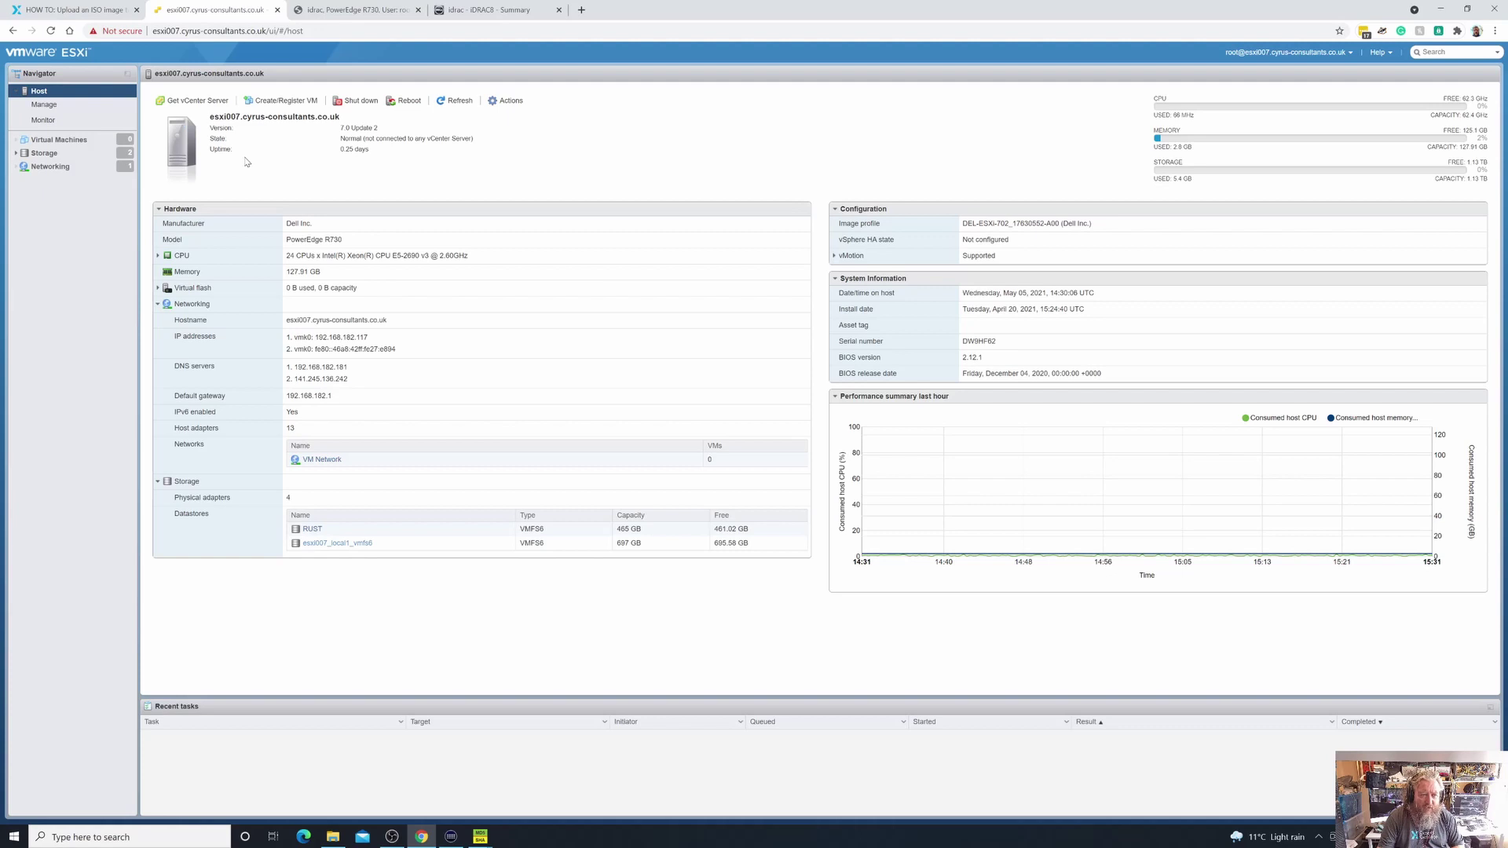
mouse_move(1299, 434)
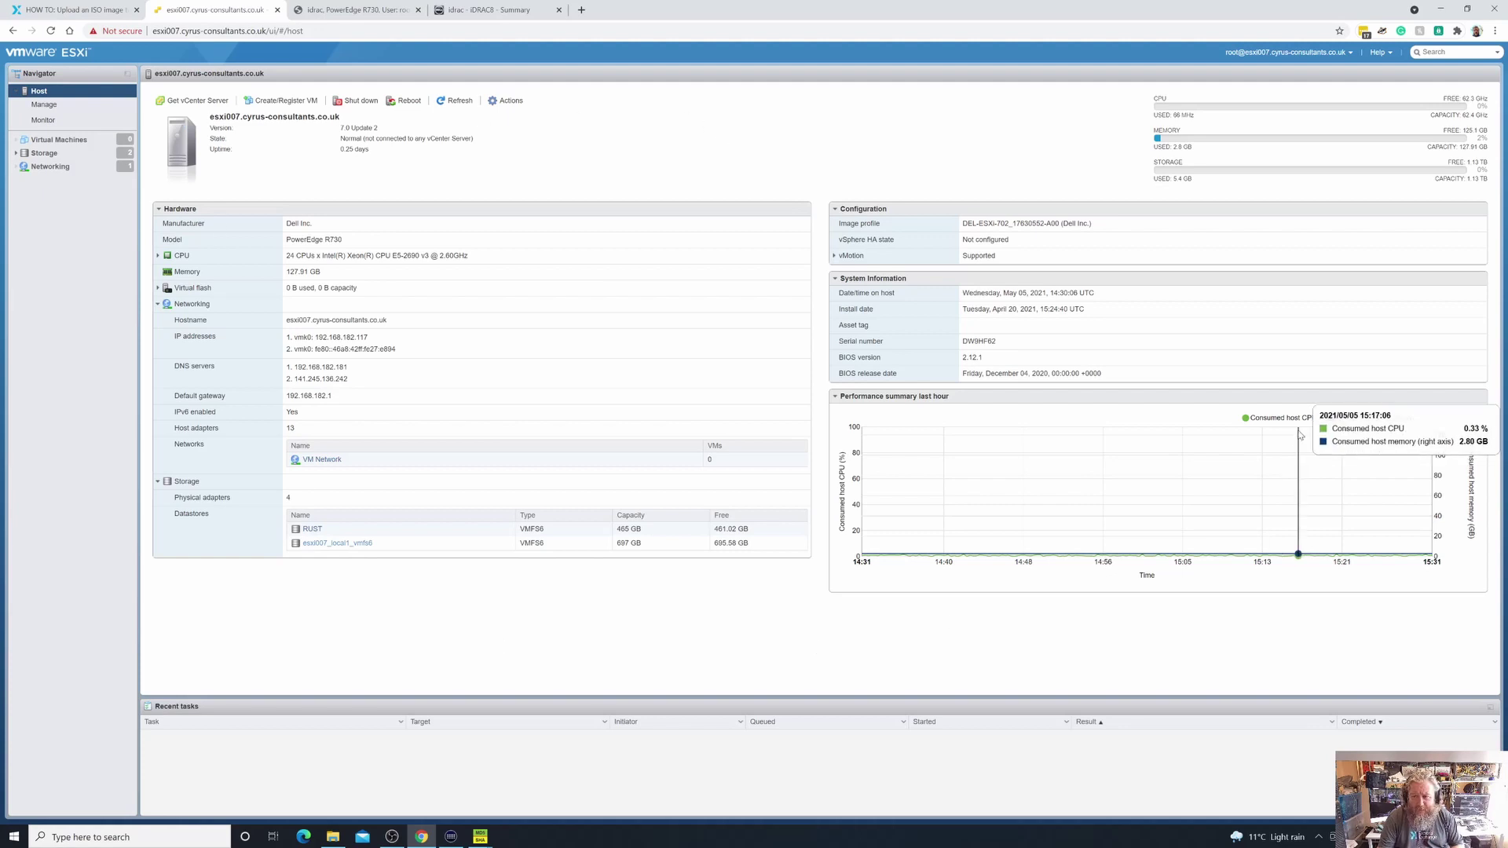
click(14, 154)
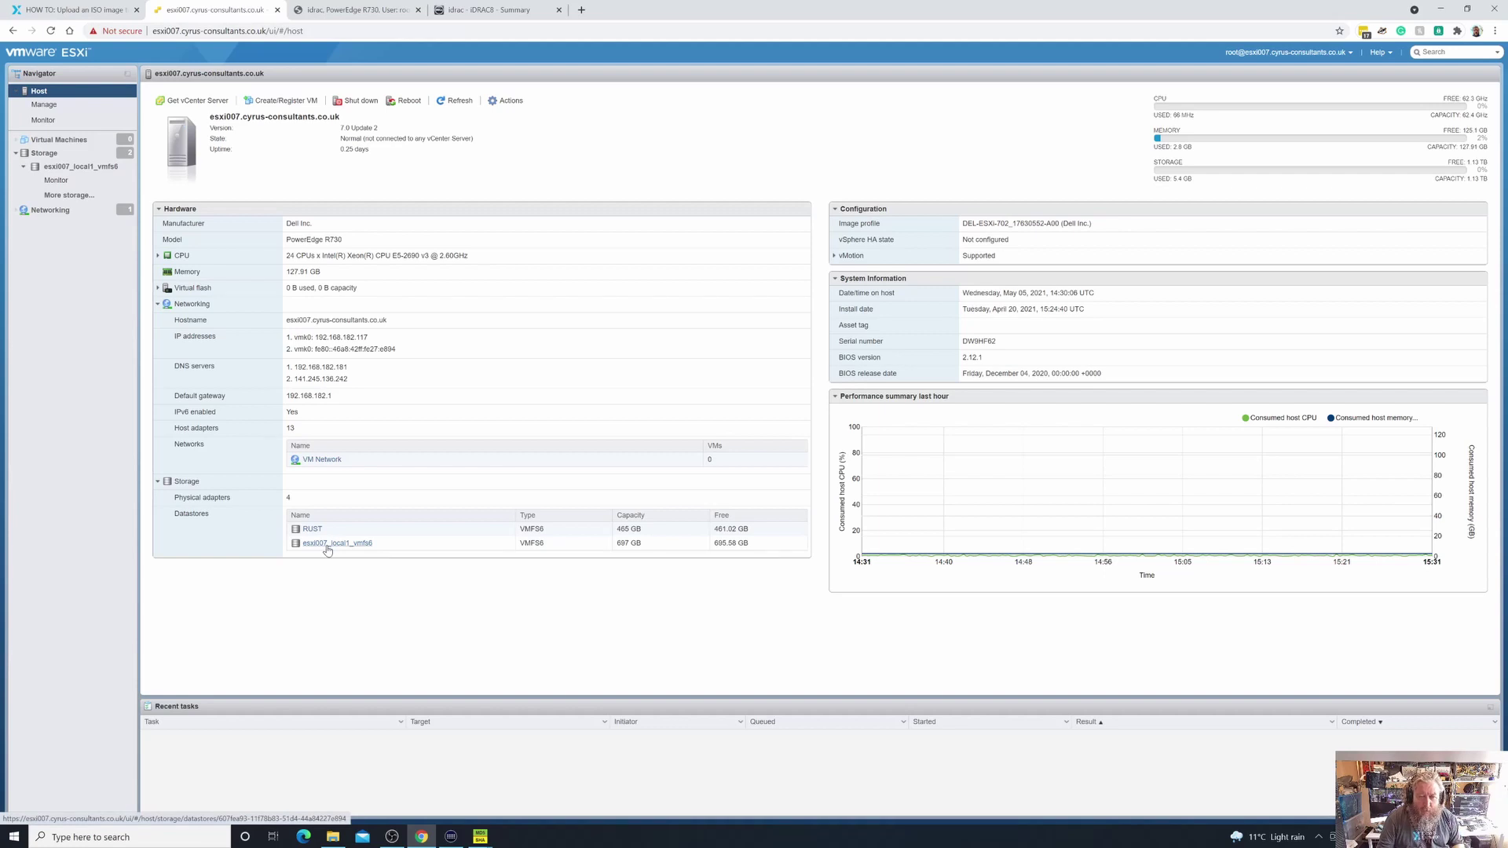
click(333, 836)
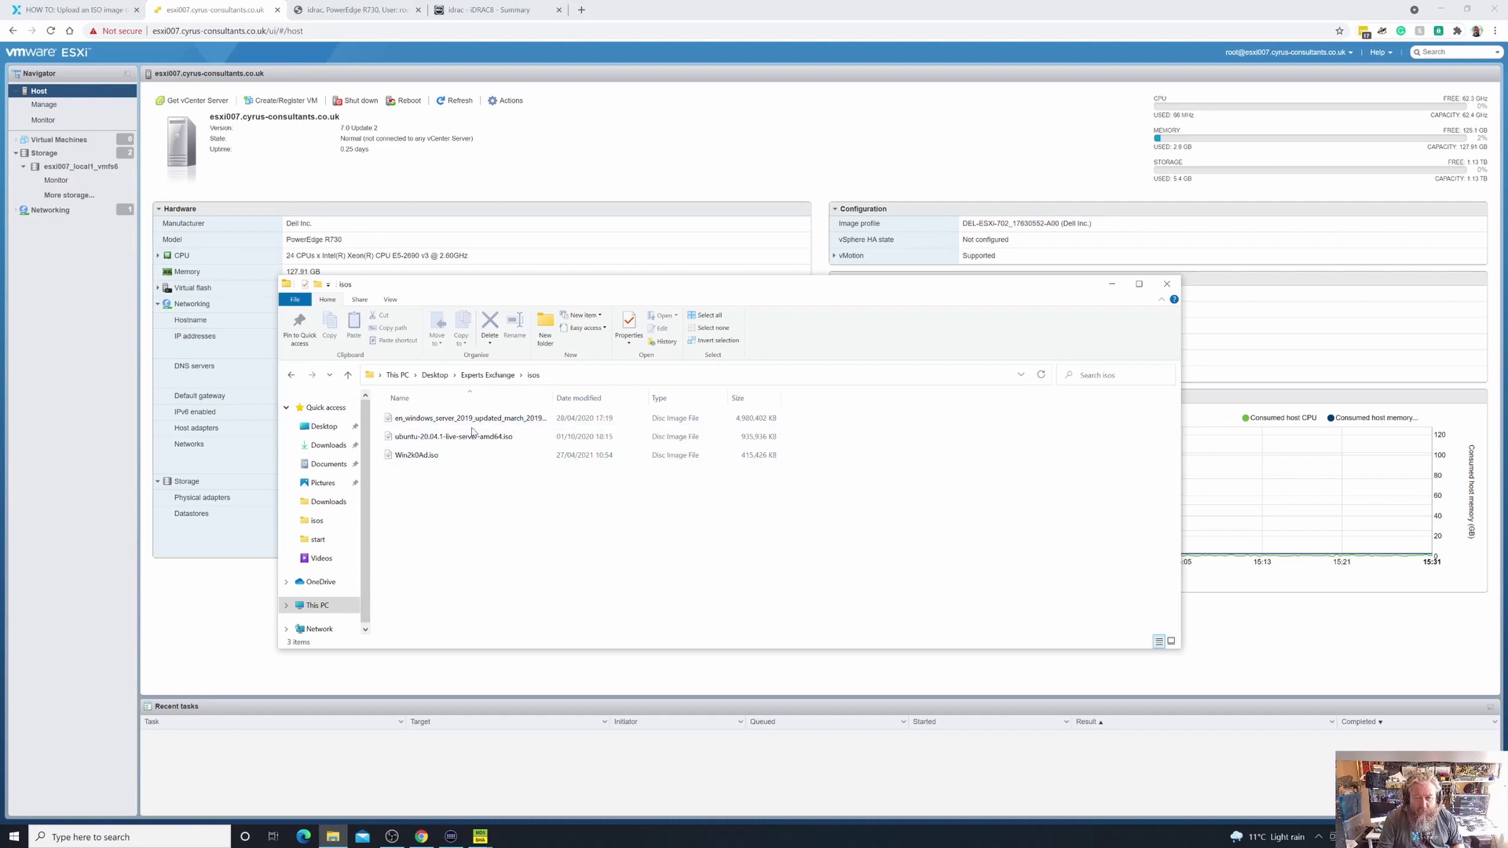
click(418, 444)
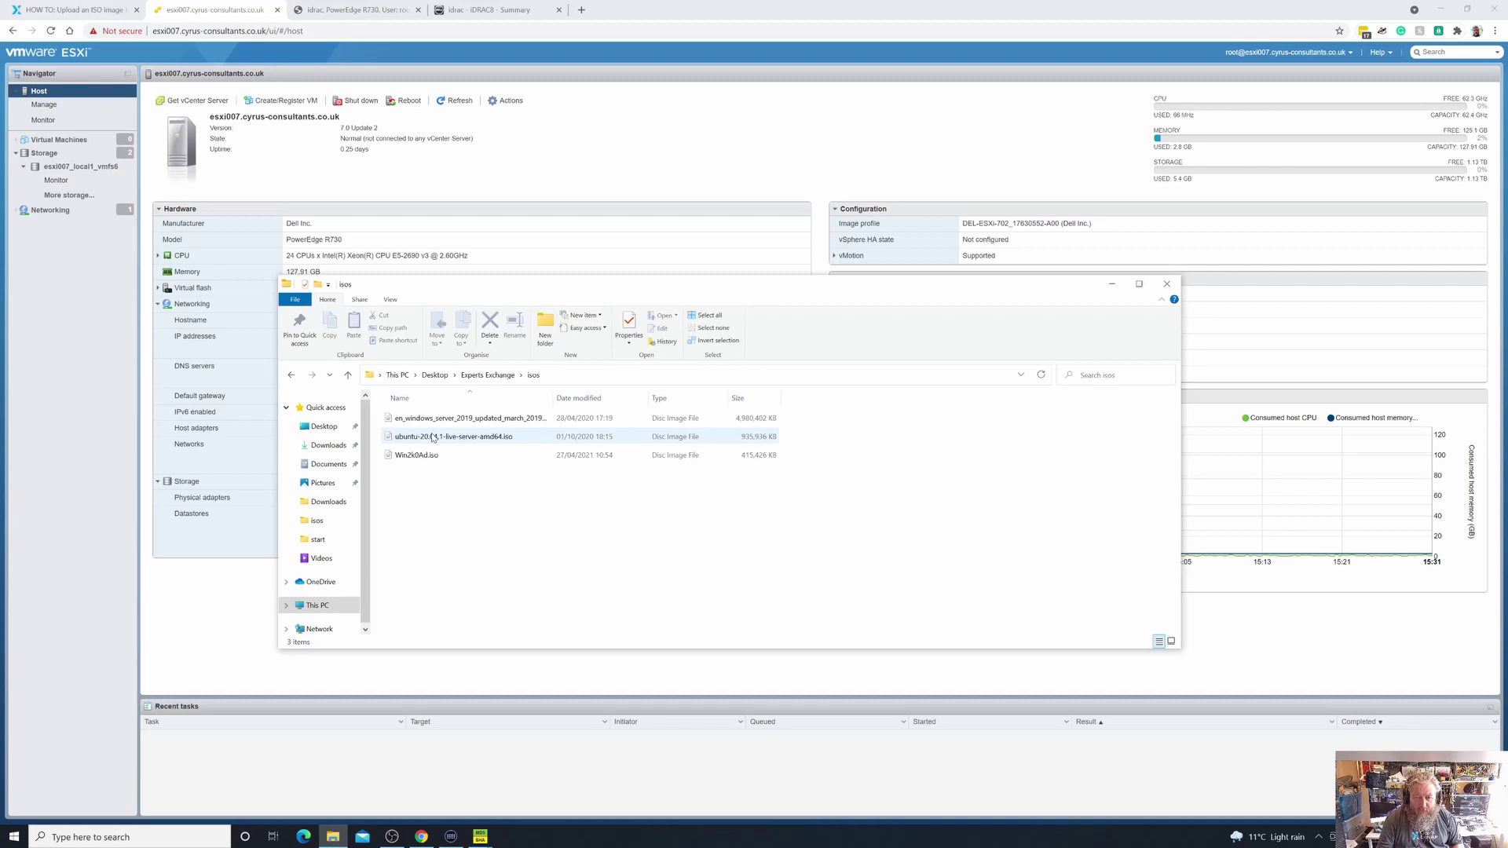
click(451, 425)
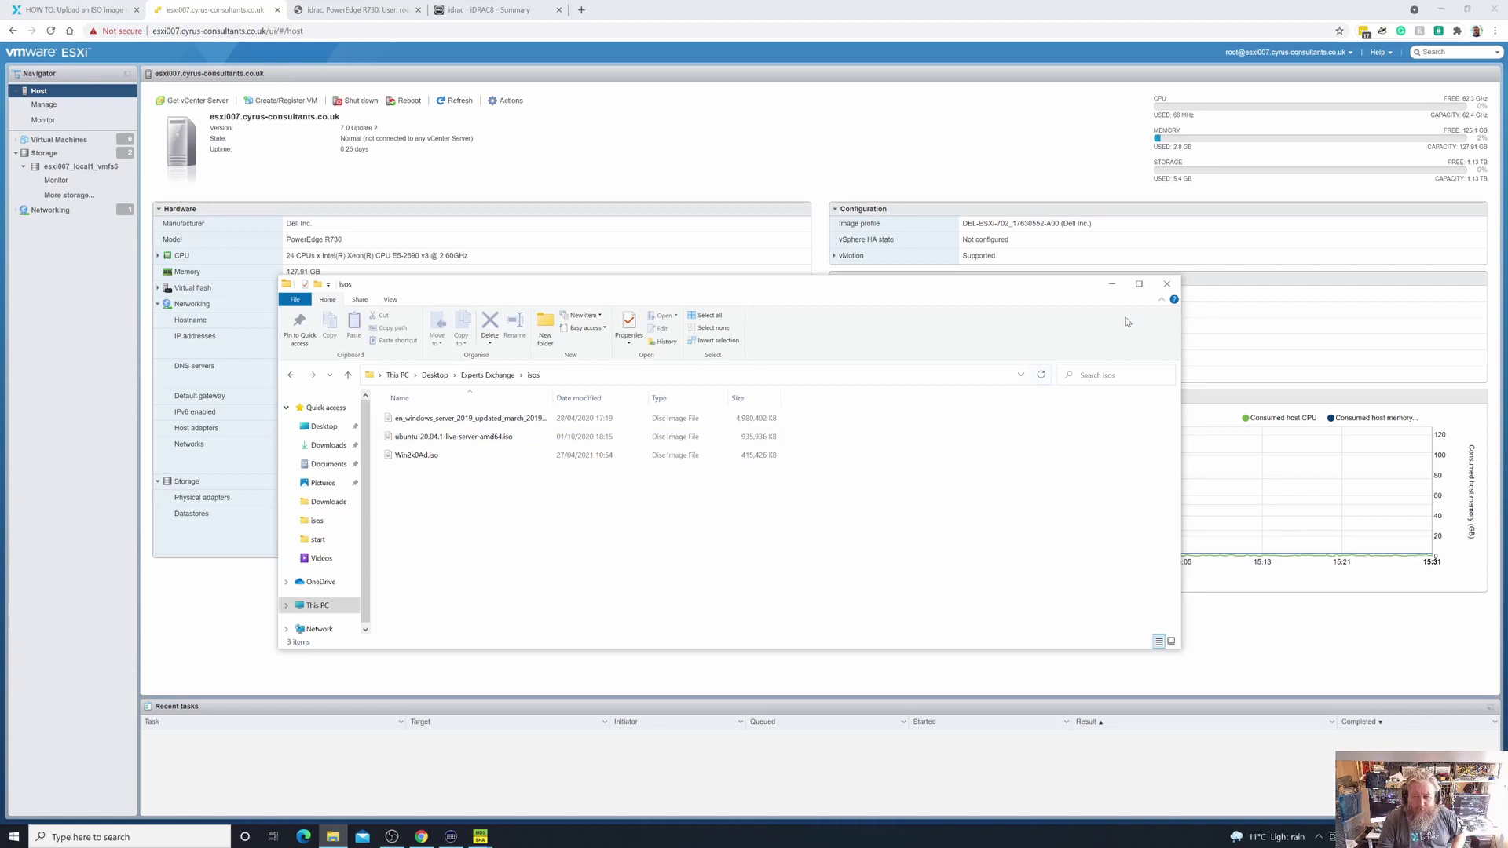
click(1112, 285)
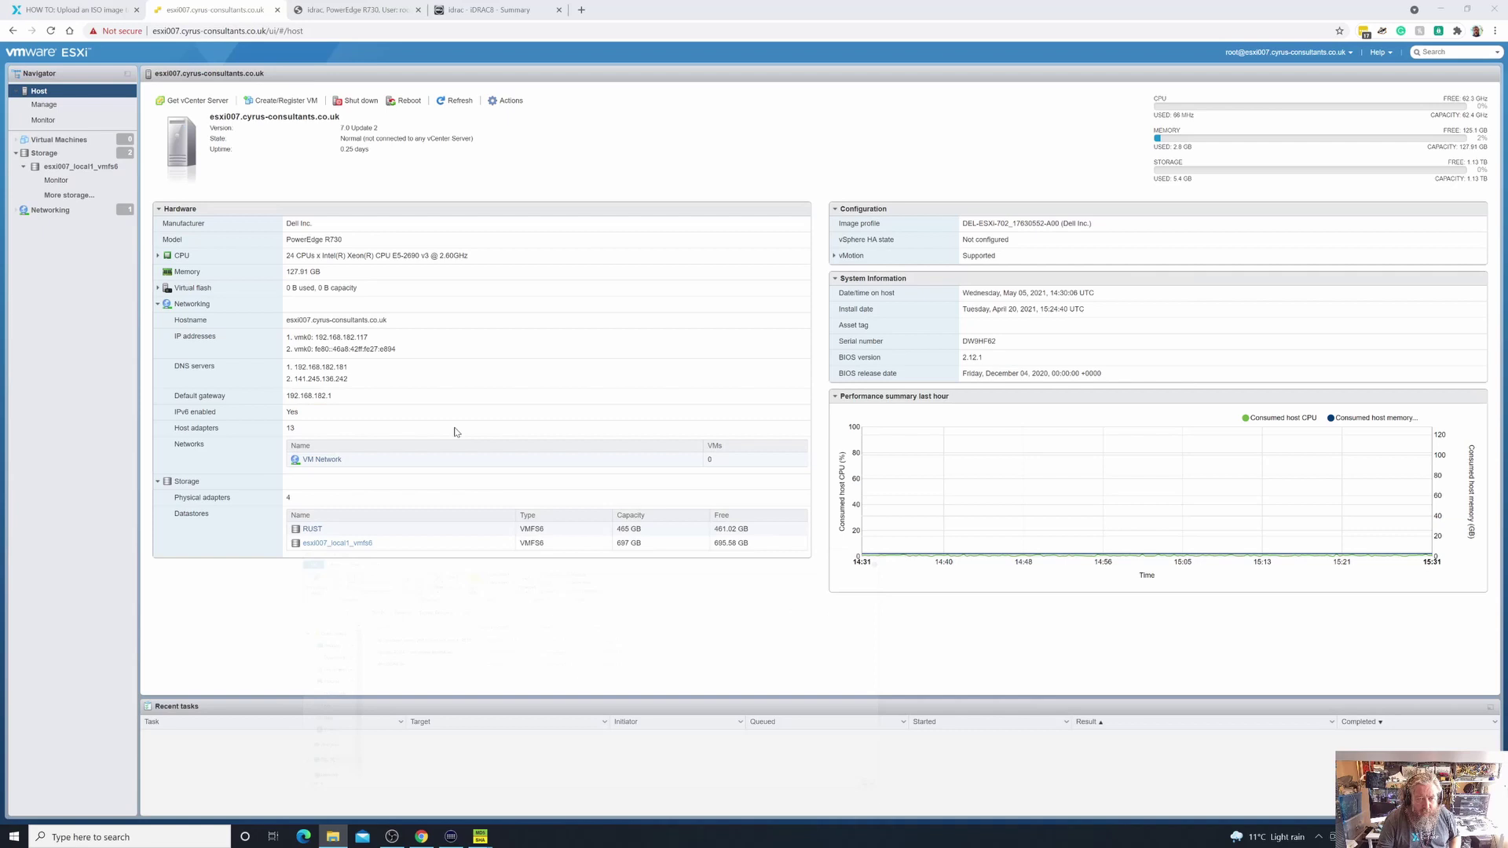
In the esxi007_local1_vmfs6 datastore browser, create a new directory named 'isos'
click(338, 544)
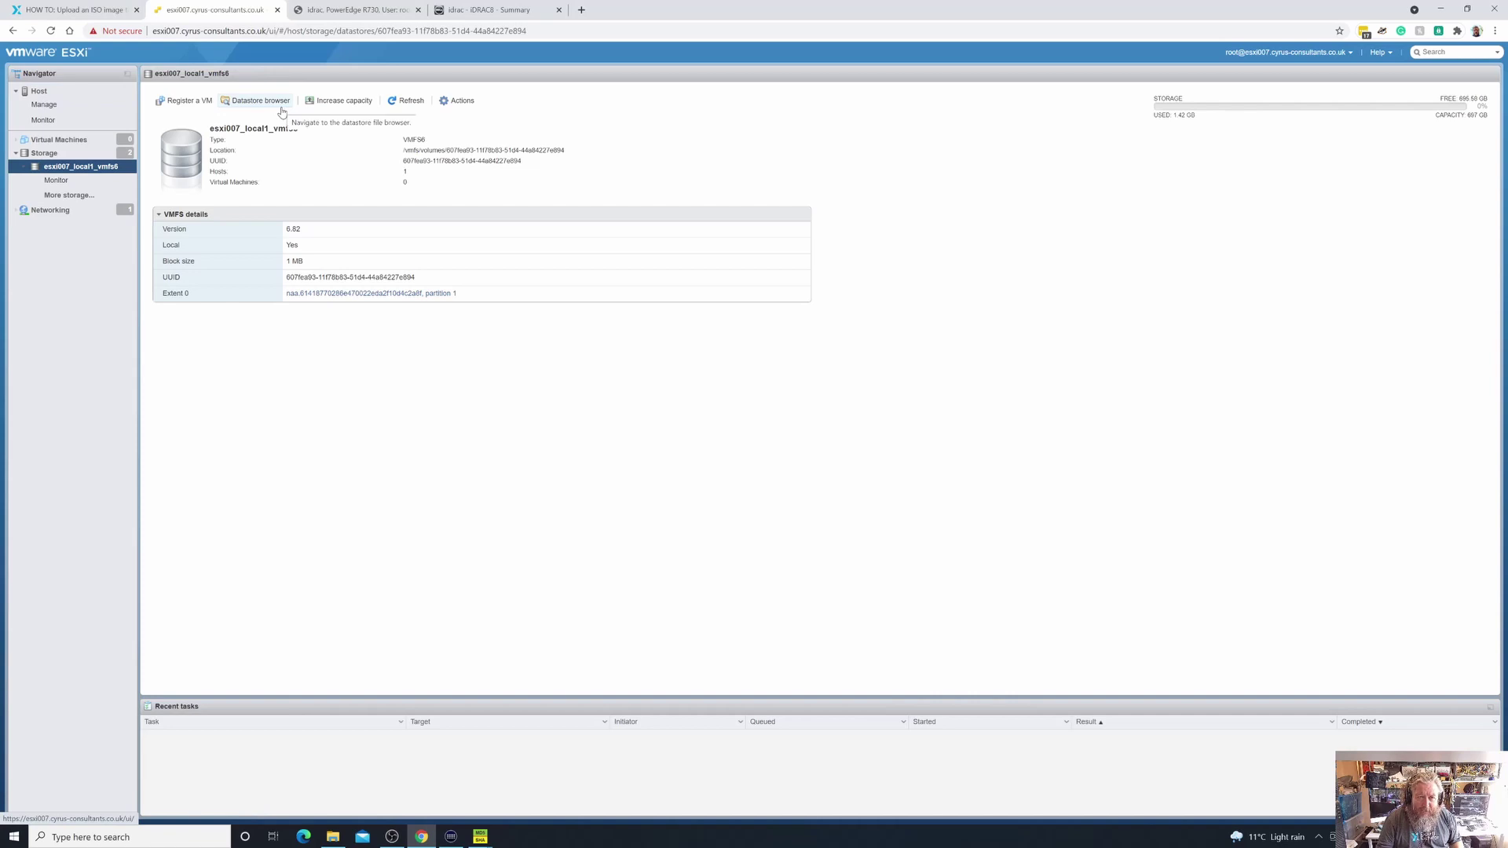
click(280, 101)
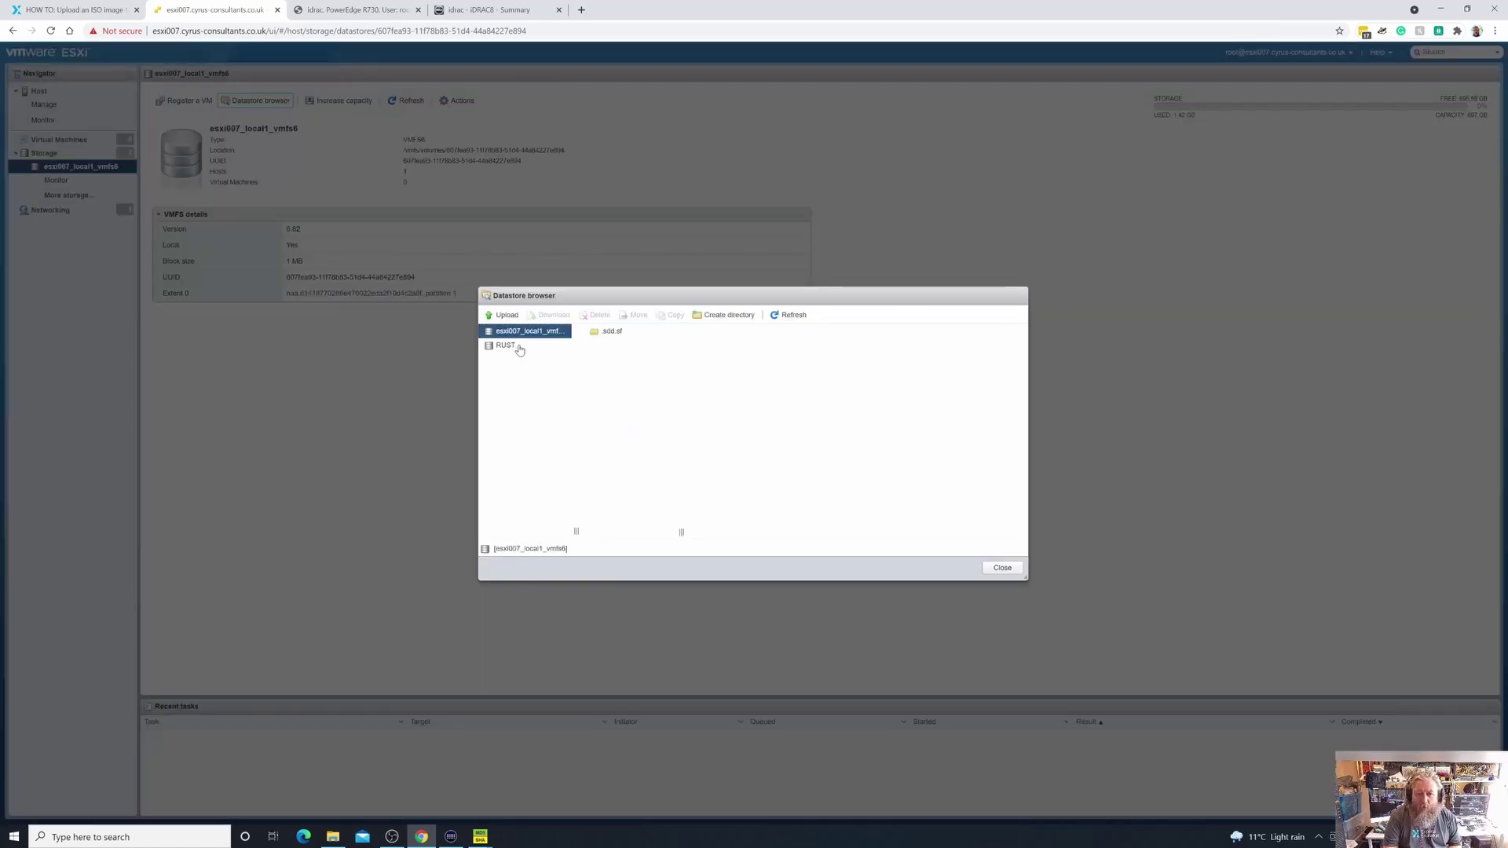
click(727, 316)
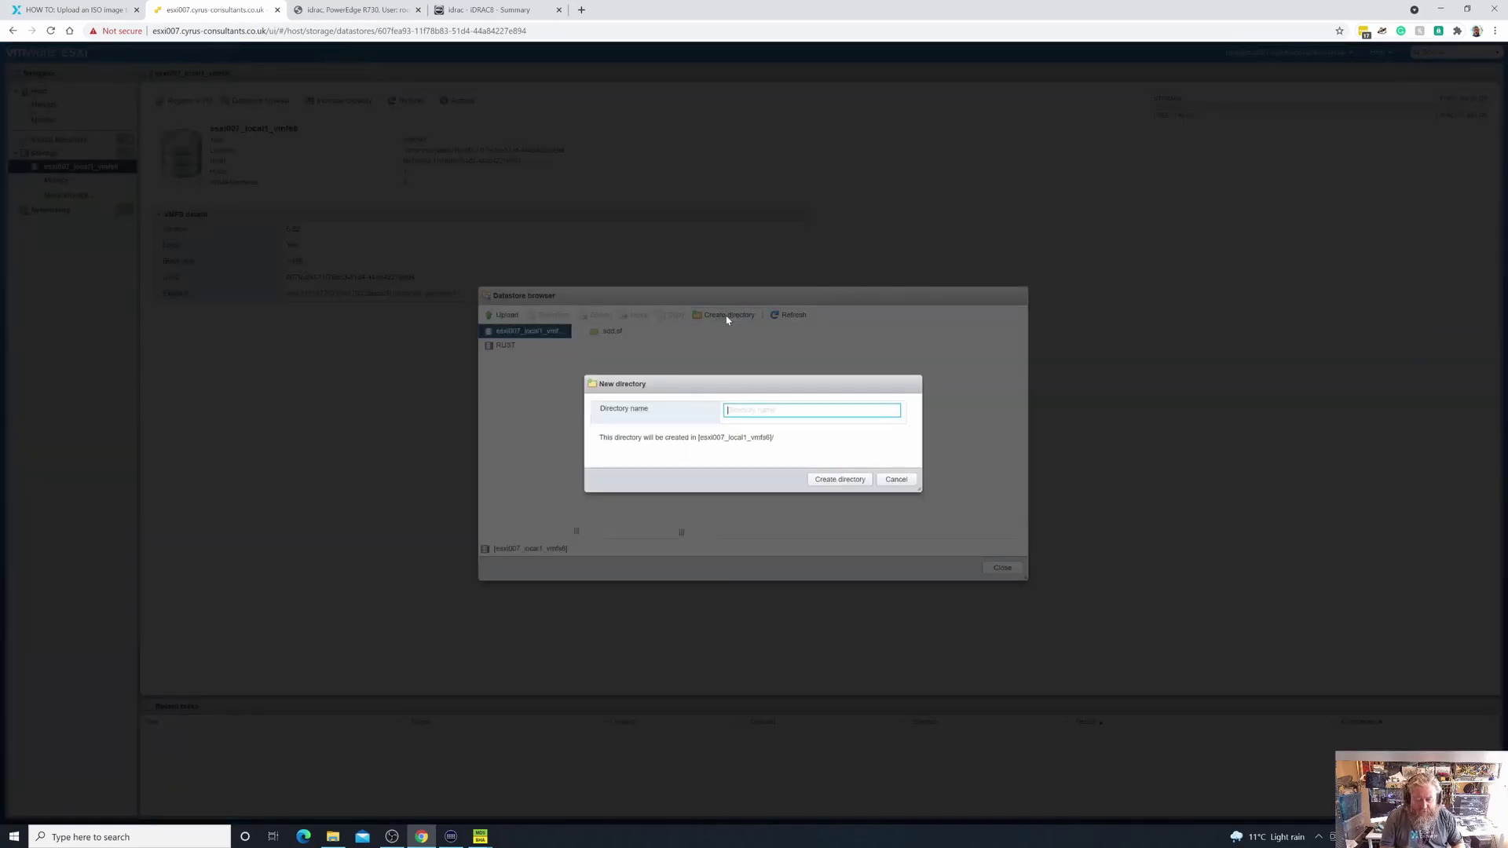
text(isos)
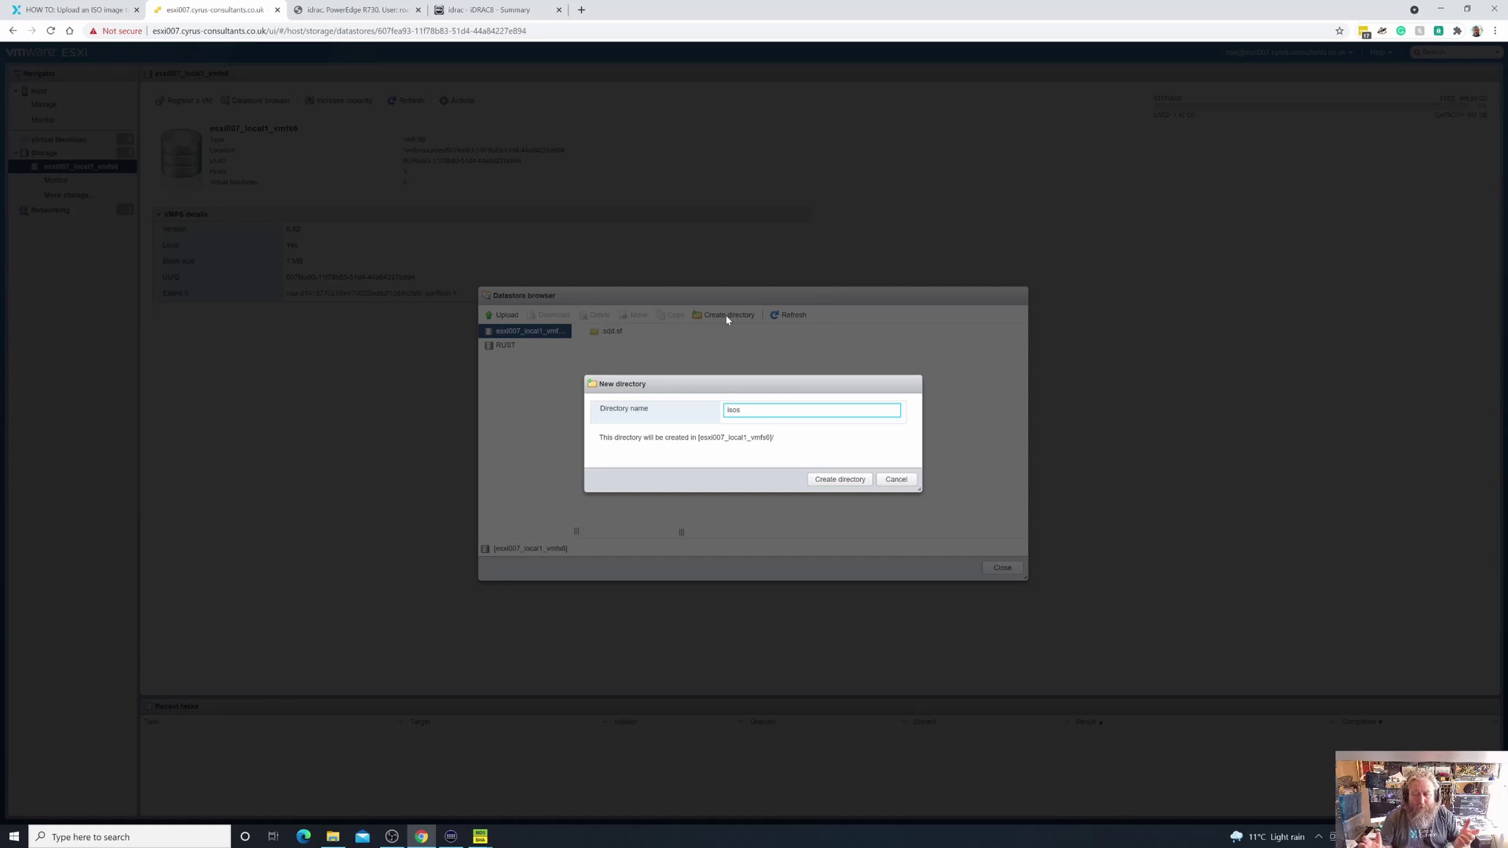
click(835, 487)
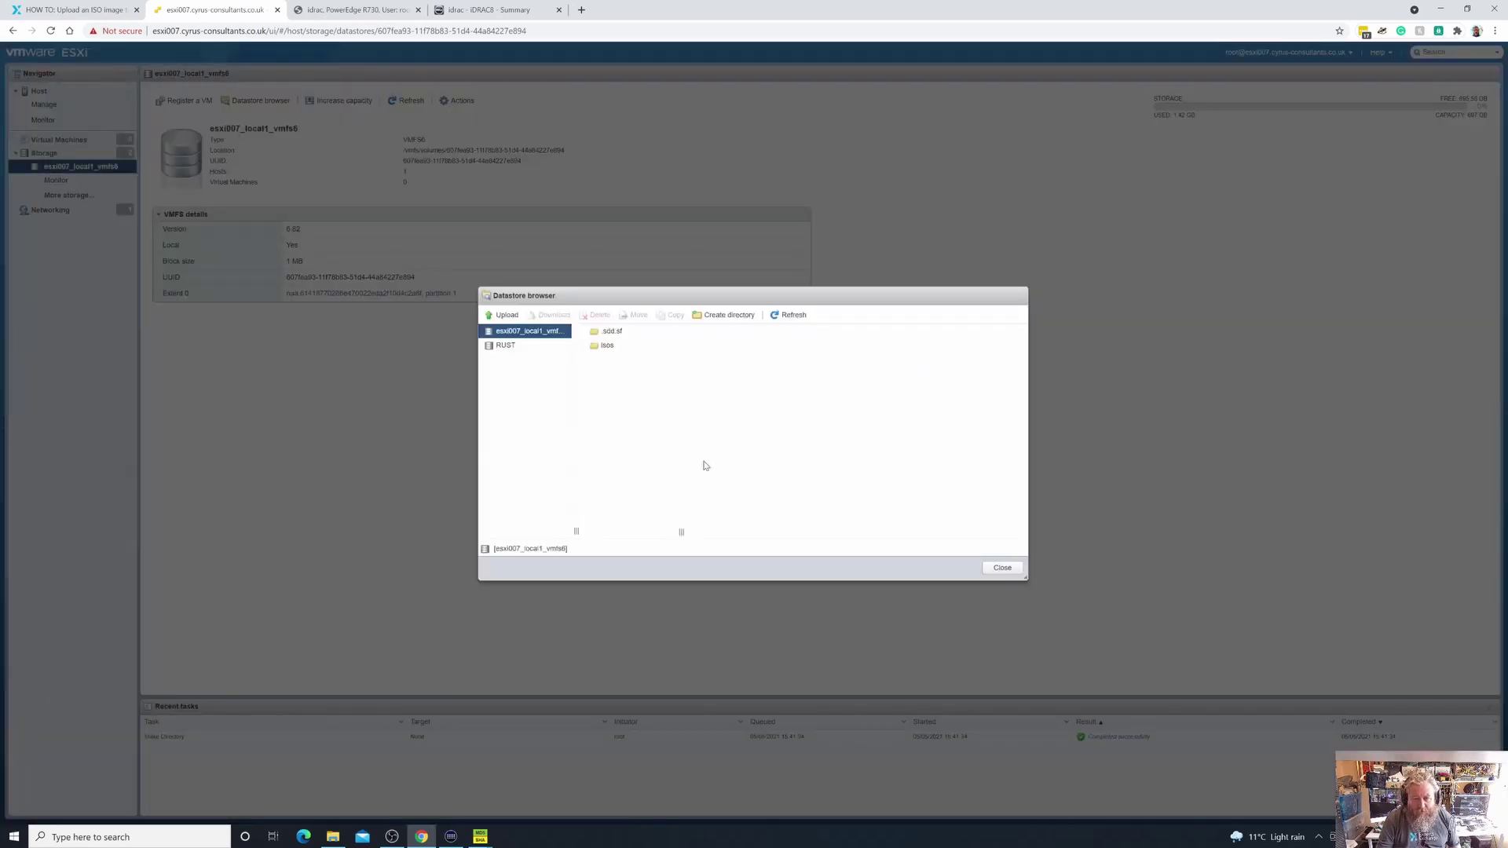
Upload the Windows Server 2019 ISO into the isos folder, then go to the iDRAC virtual console
click(612, 350)
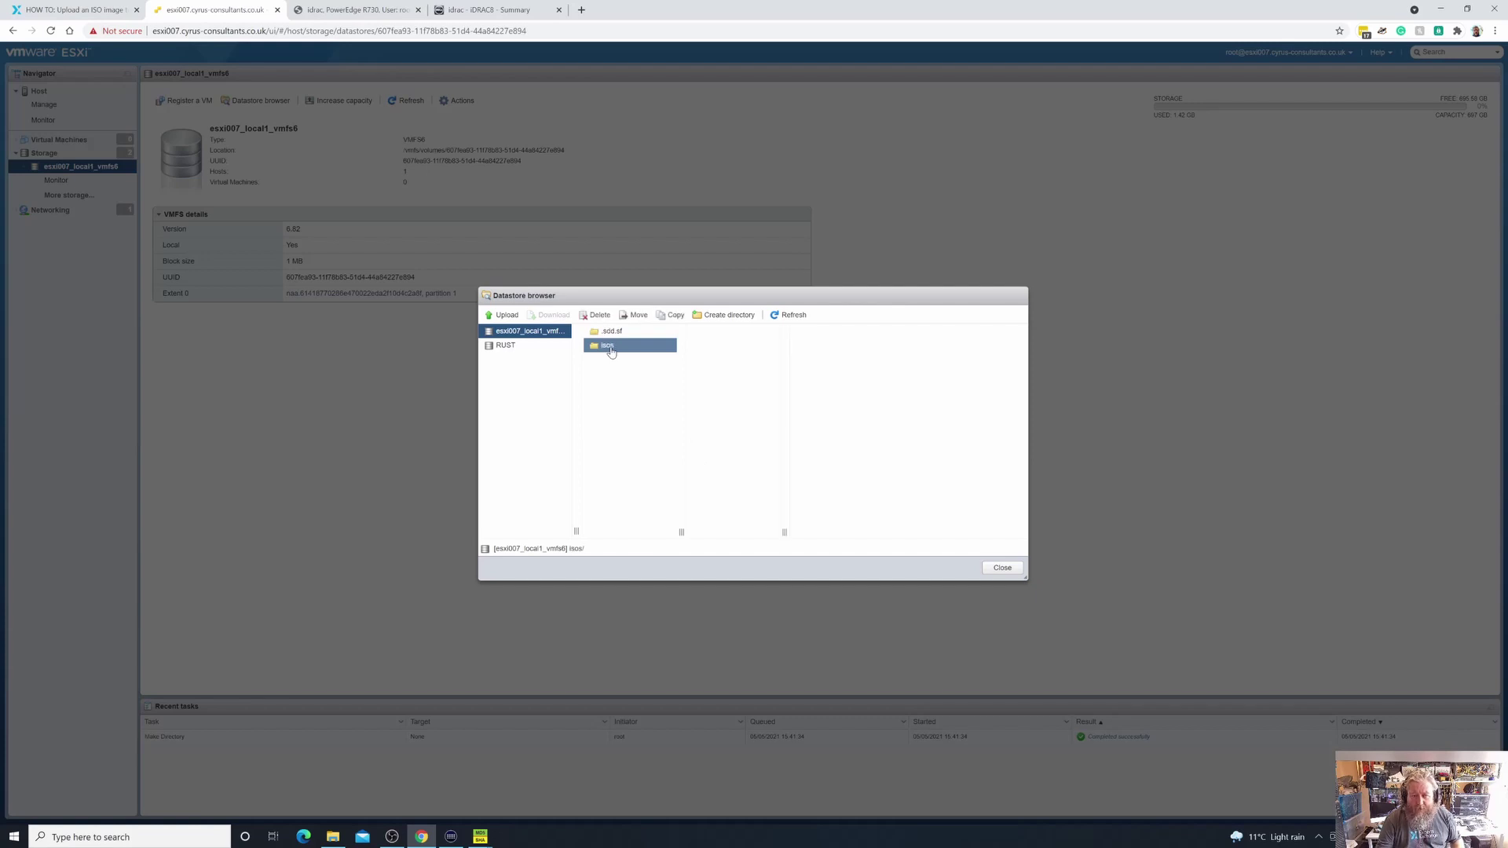
click(507, 315)
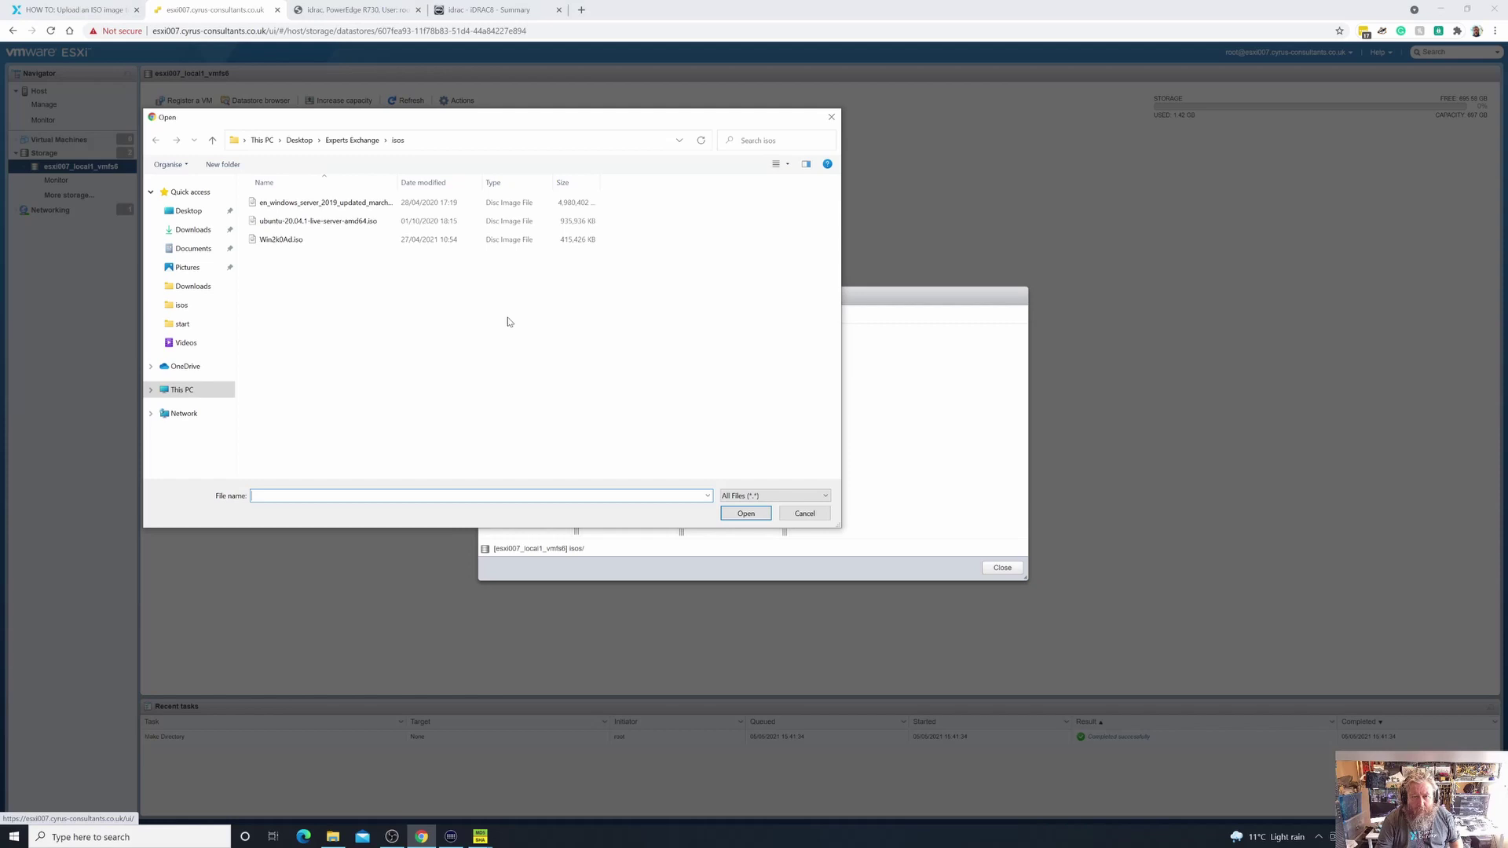
click(320, 206)
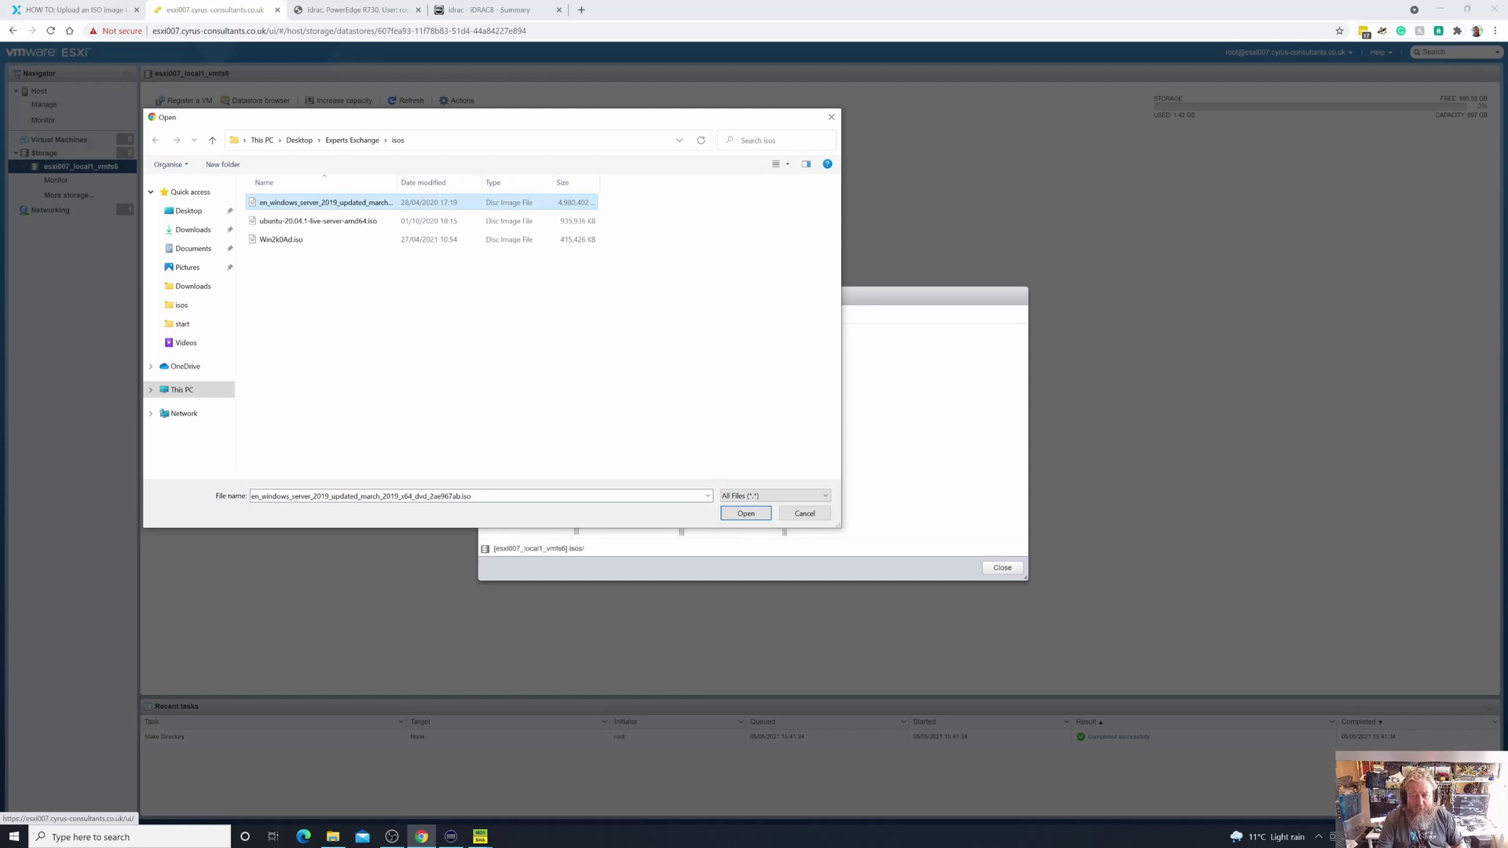
click(744, 514)
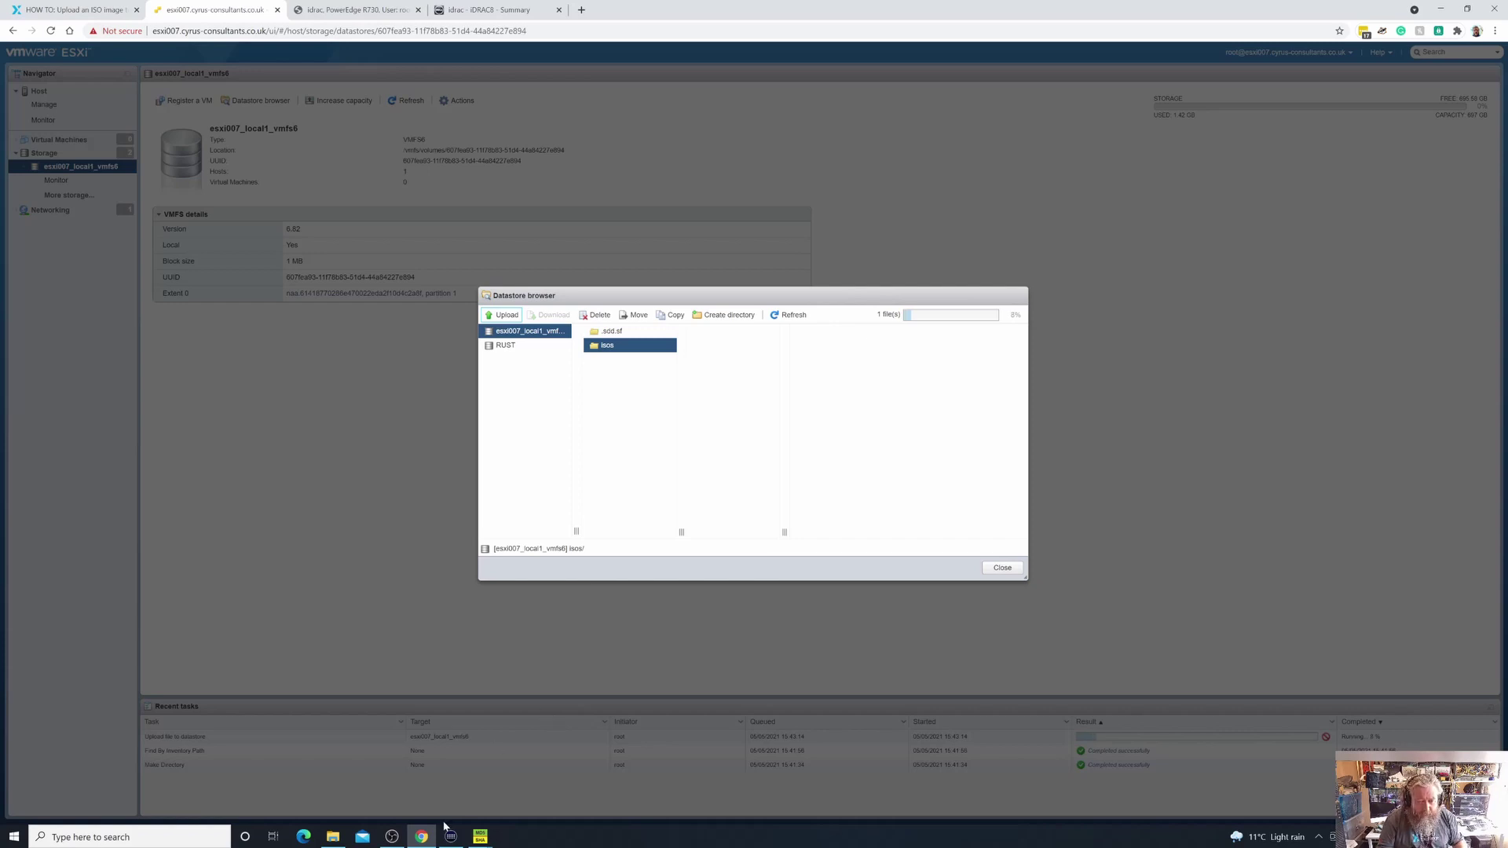
click(492, 11)
click(385, 11)
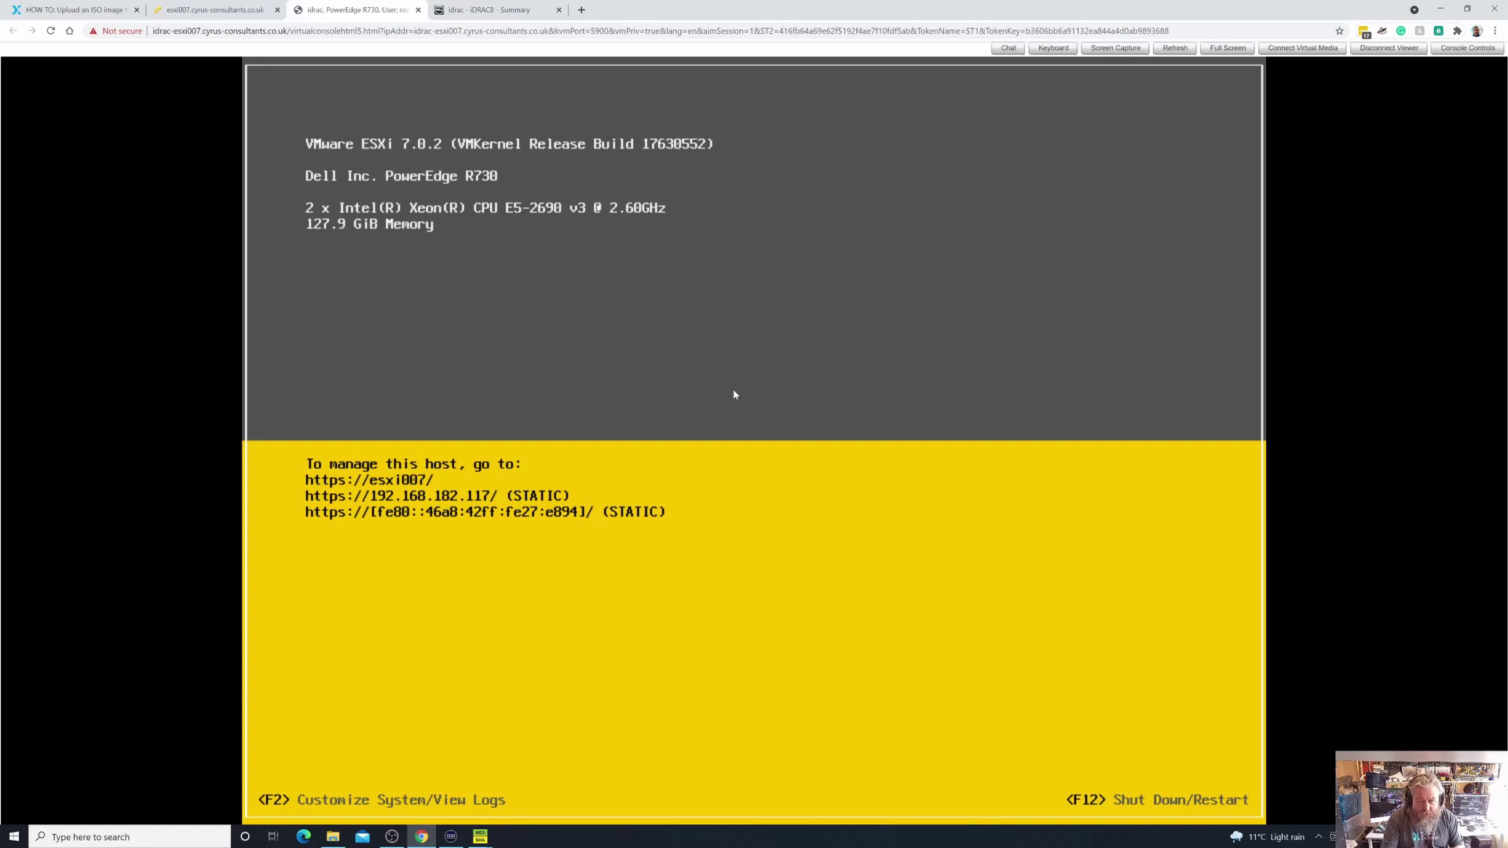
Bring up the ESXi login prompt with F2 and enter the root credentials
key(F2)
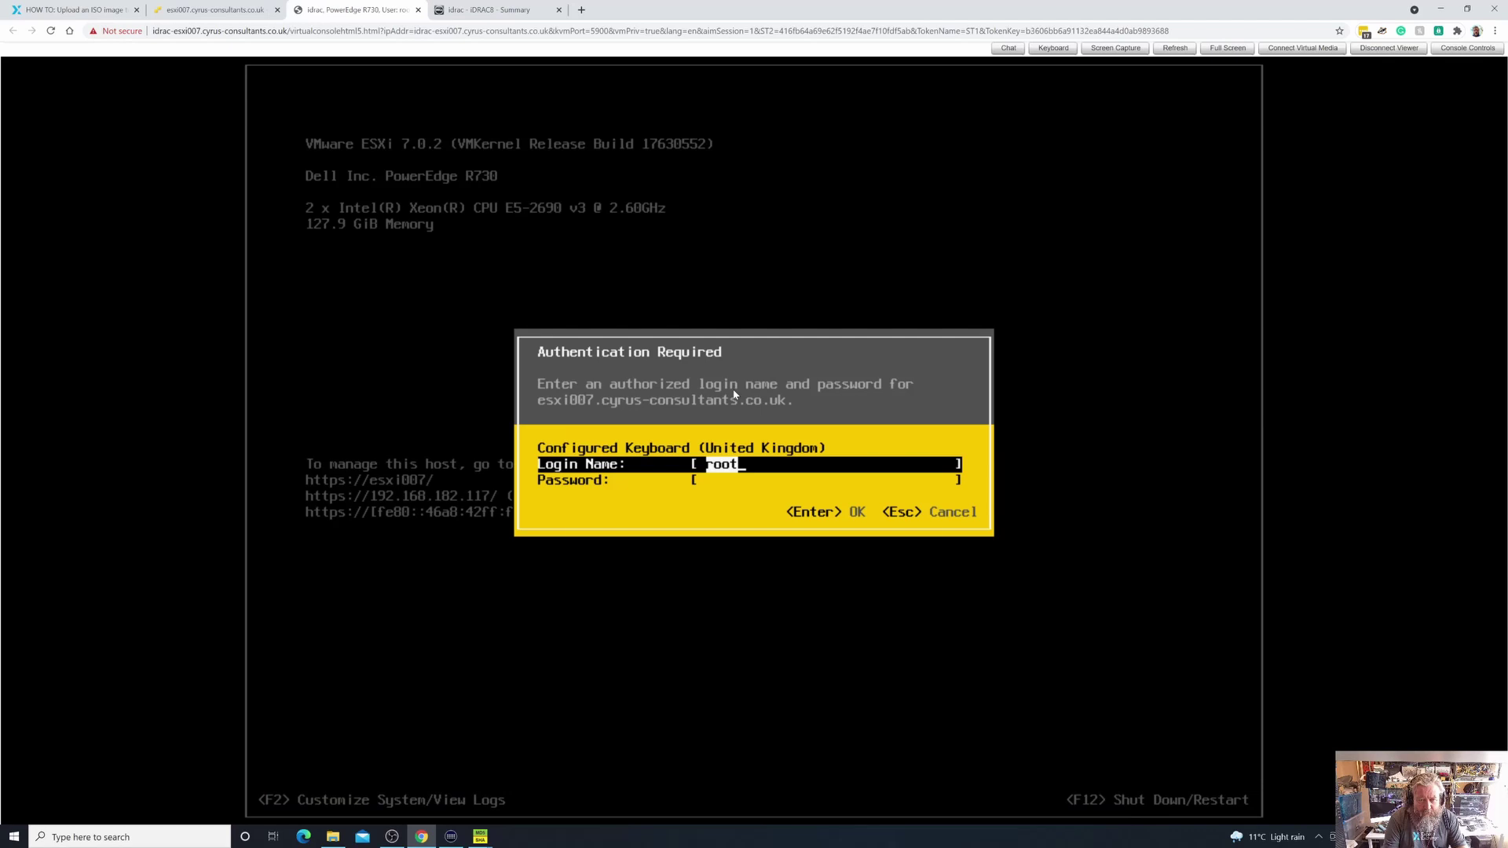
text(***)
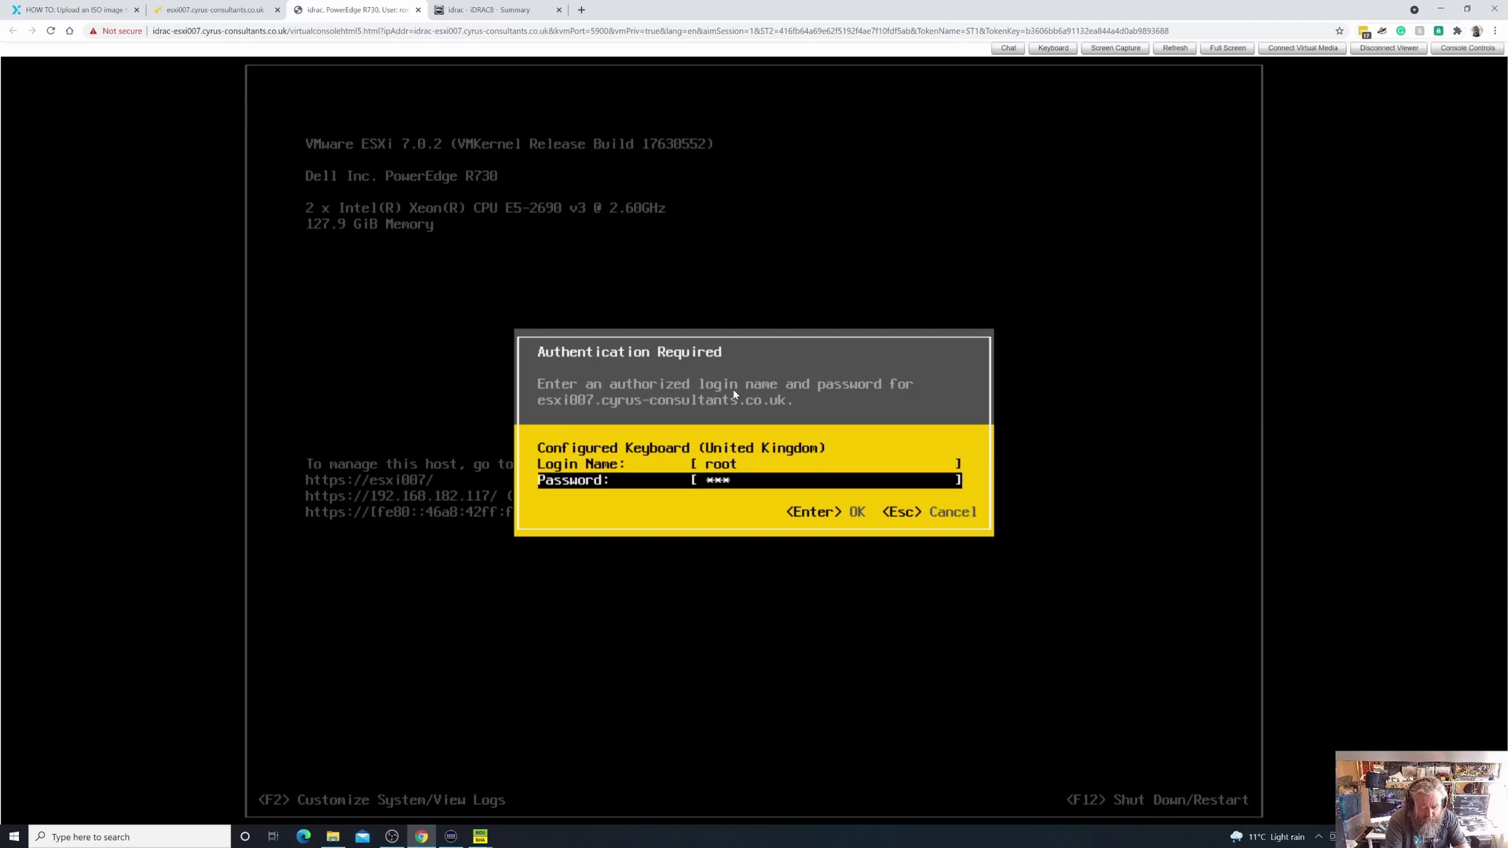
text(**********)
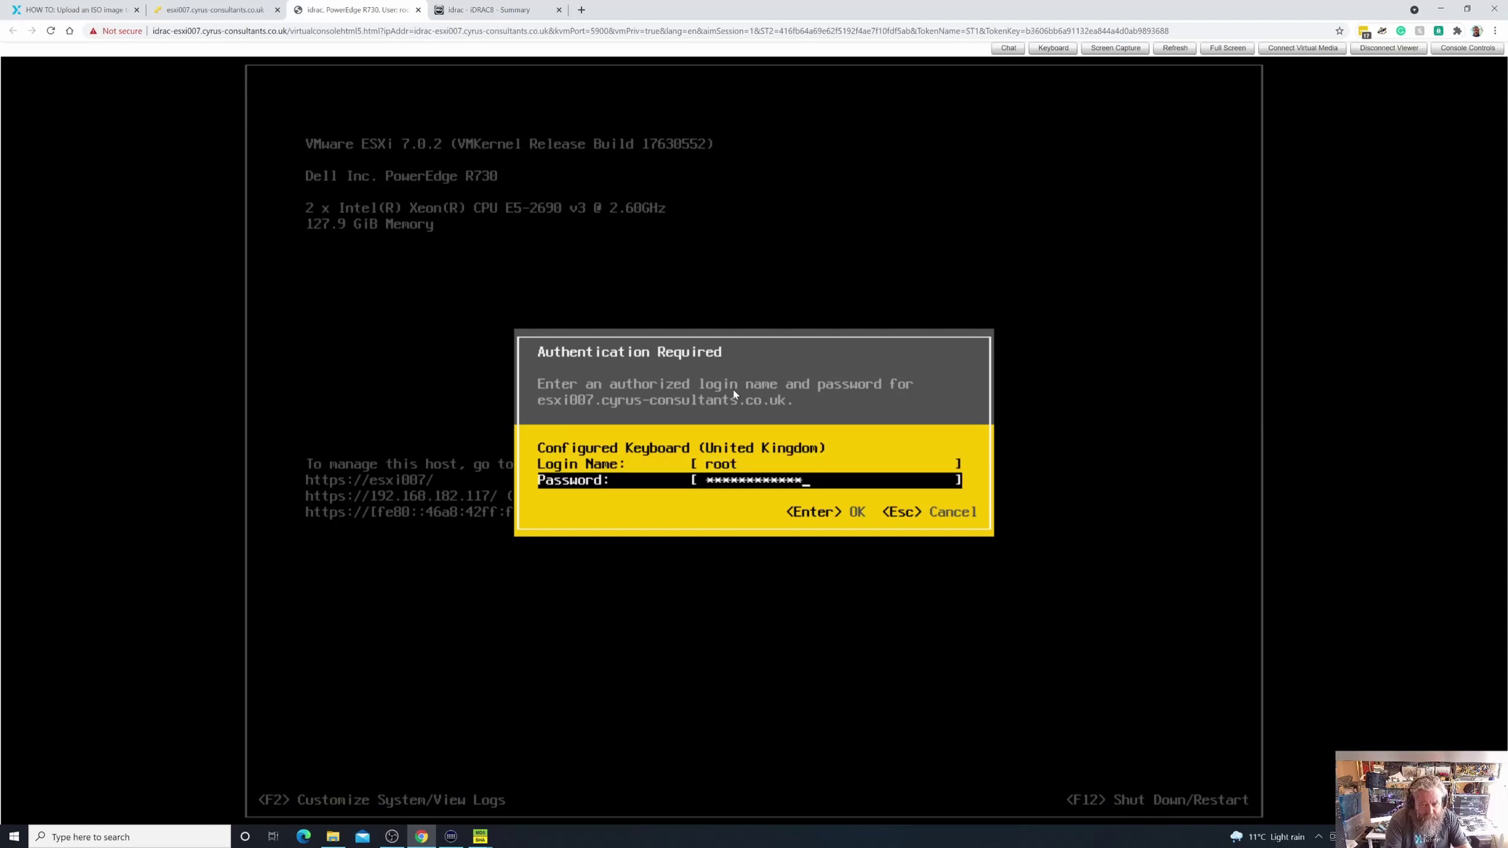
text(**)
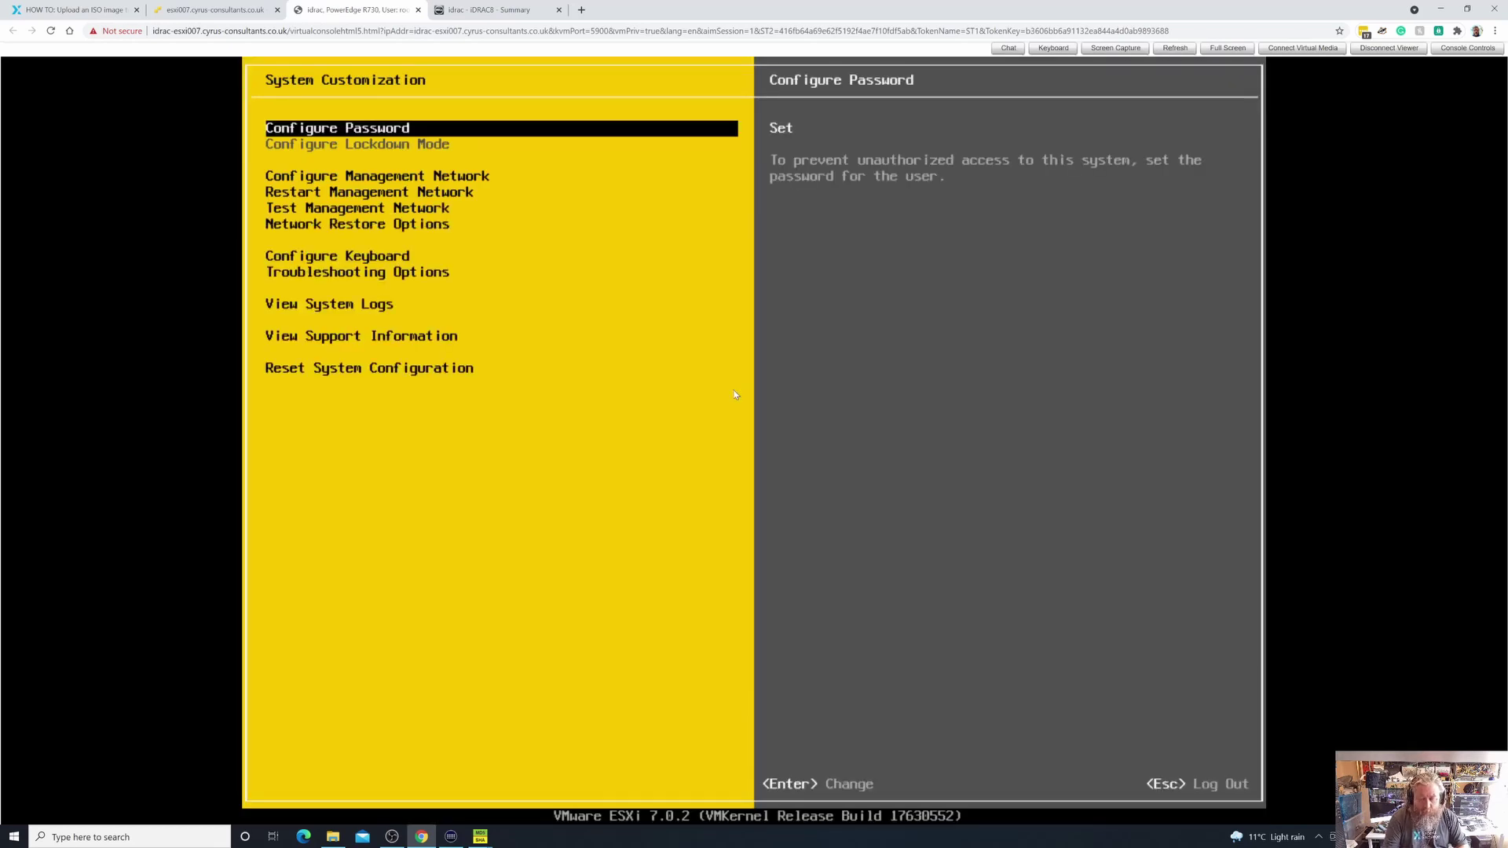
Enable the ESXi Shell under Troubleshooting Options and switch to its login console with Alt+F1
key(Down)
key(Down)
key(Down)
key(Down)
key(Down)
key(Down)
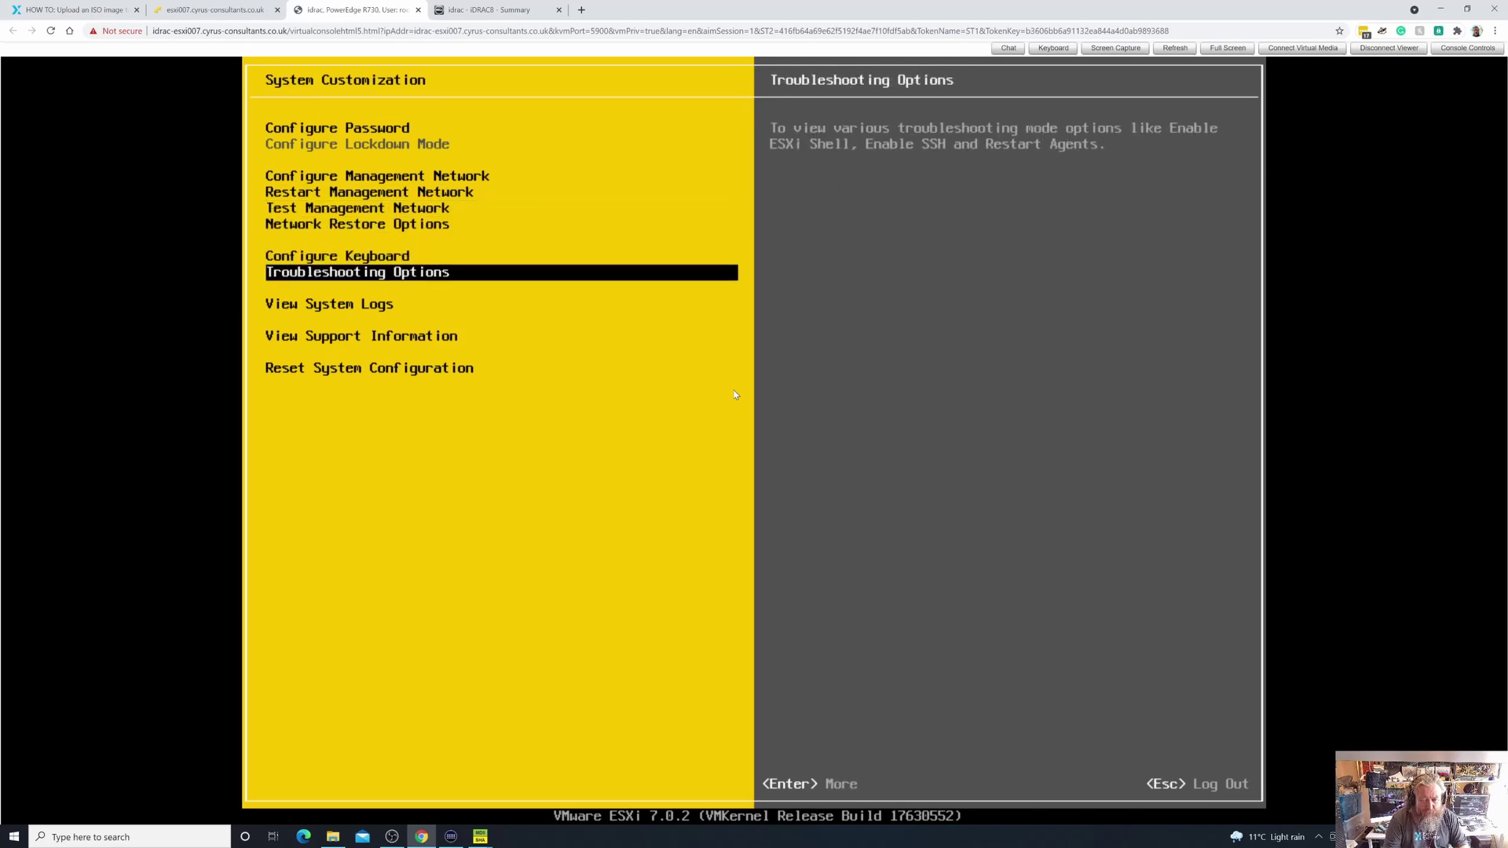
key(Return)
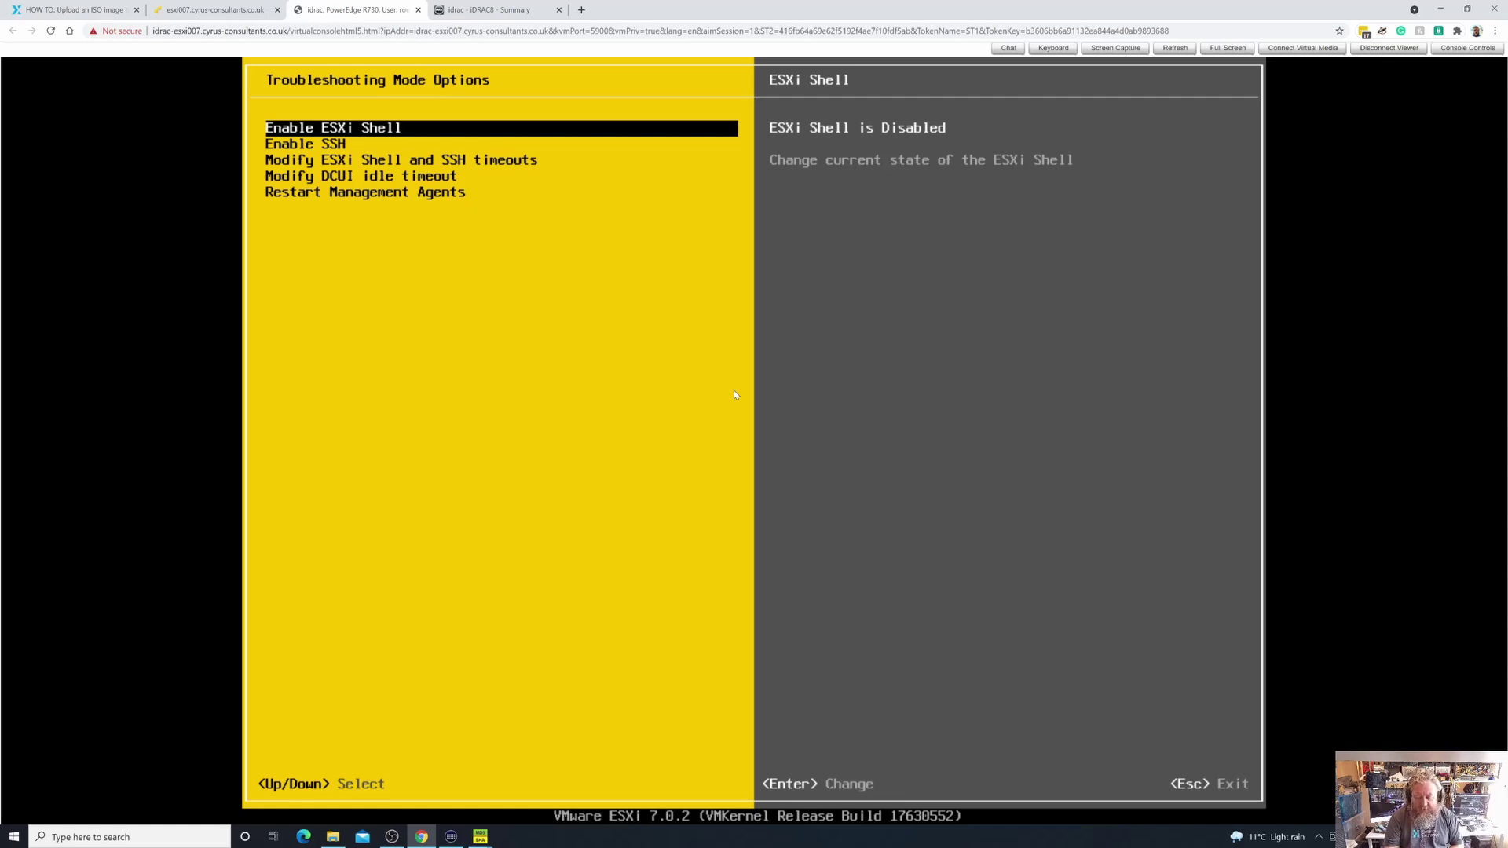
key(Return)
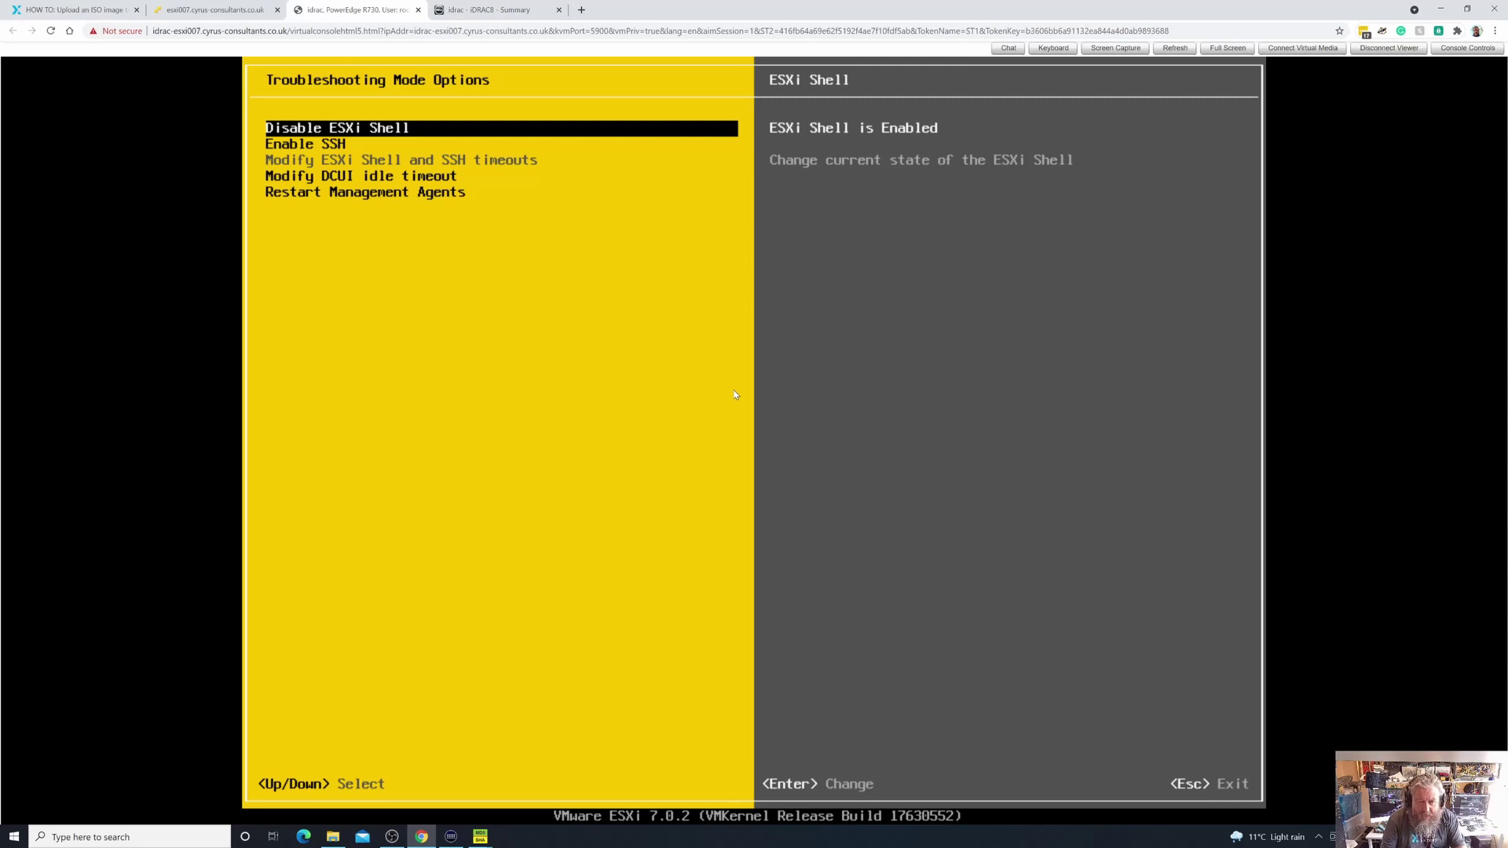
key(alt+F1)
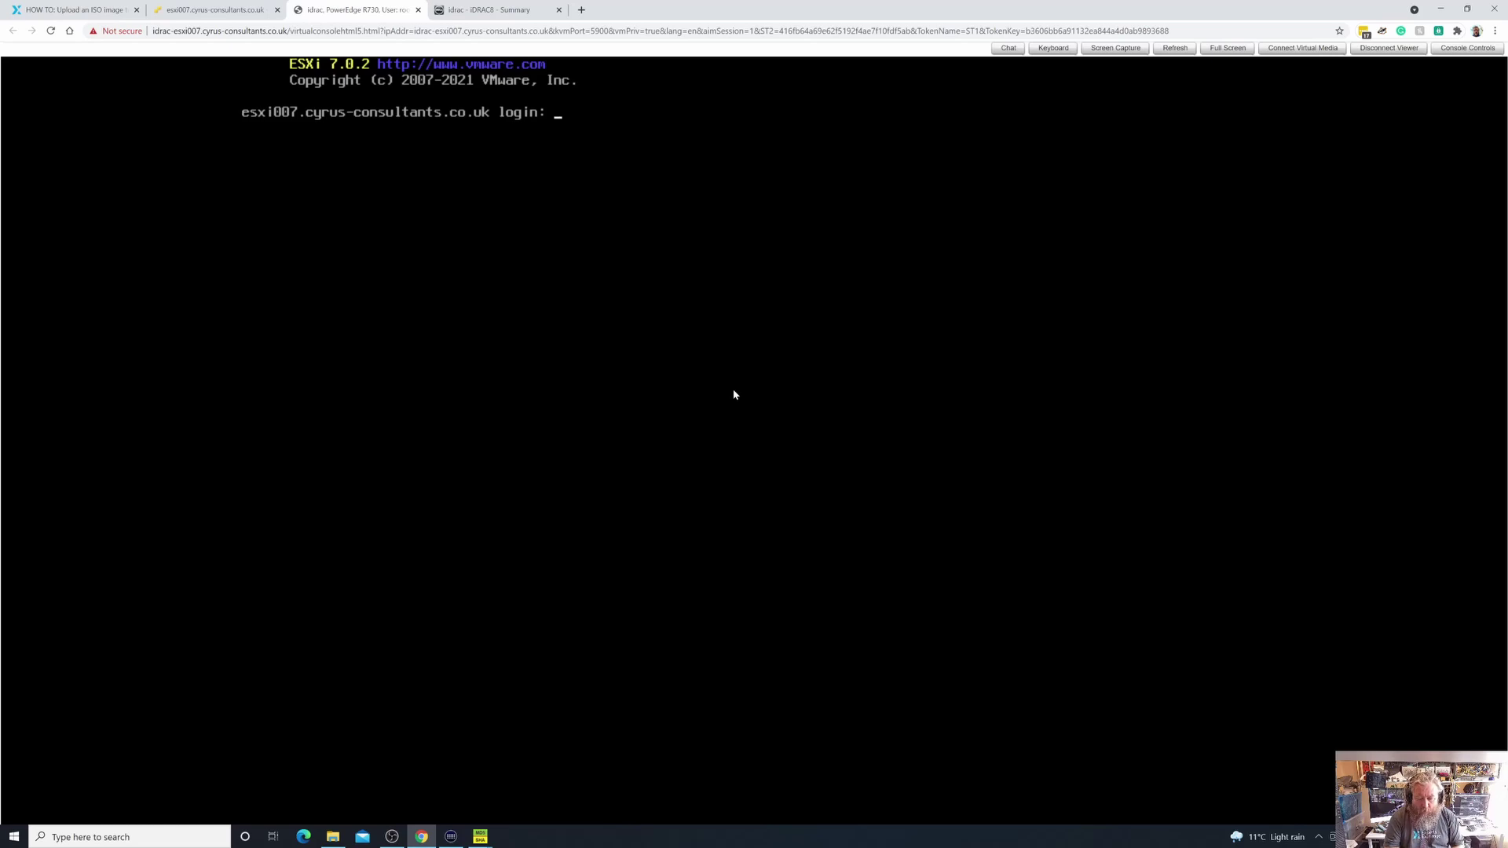
Log in to the ESXi shell as root with the account password
text(root)
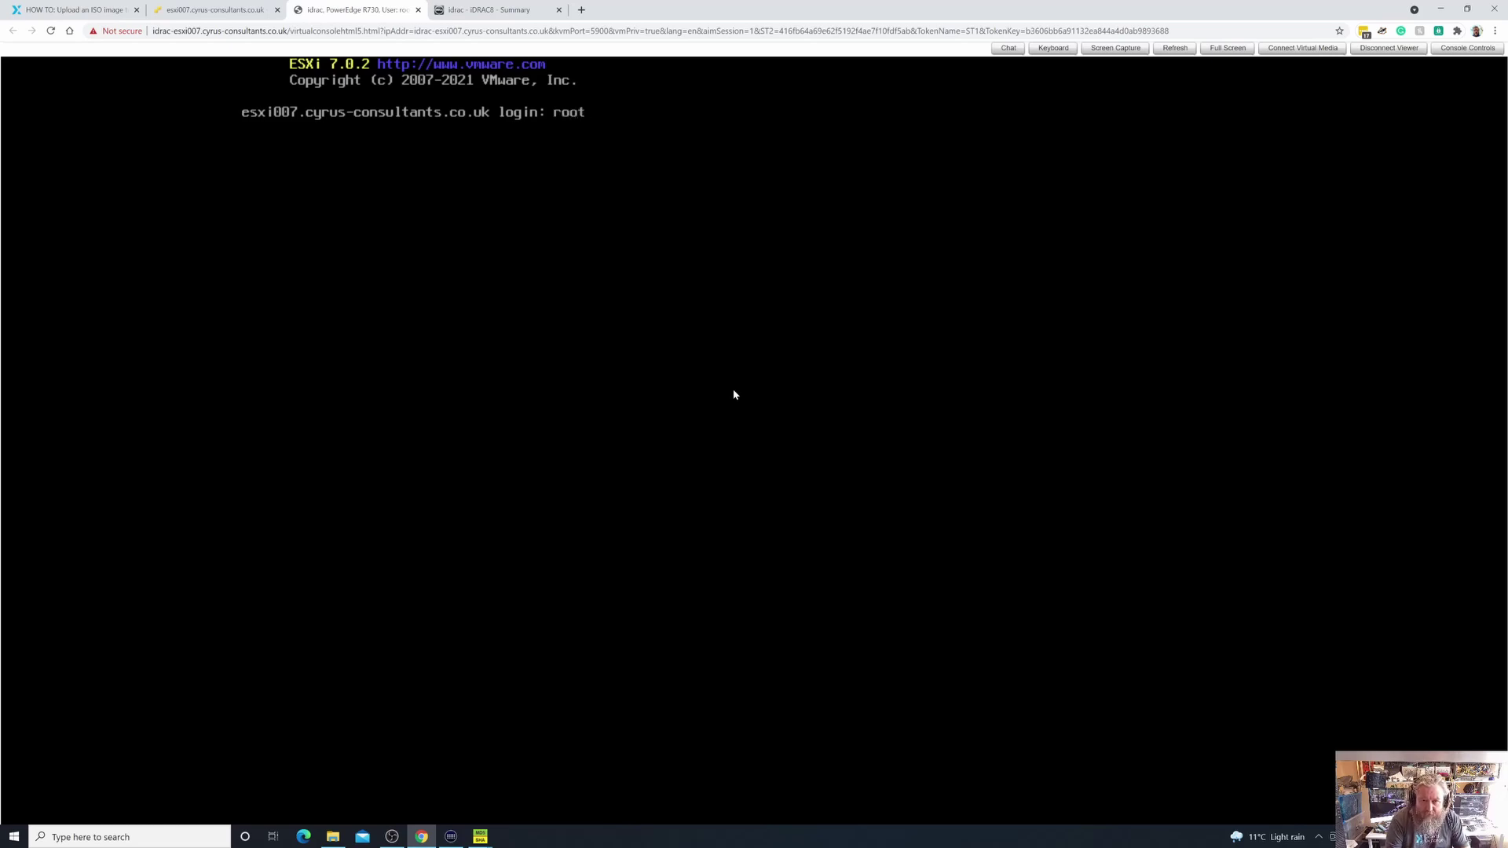
key(Return)
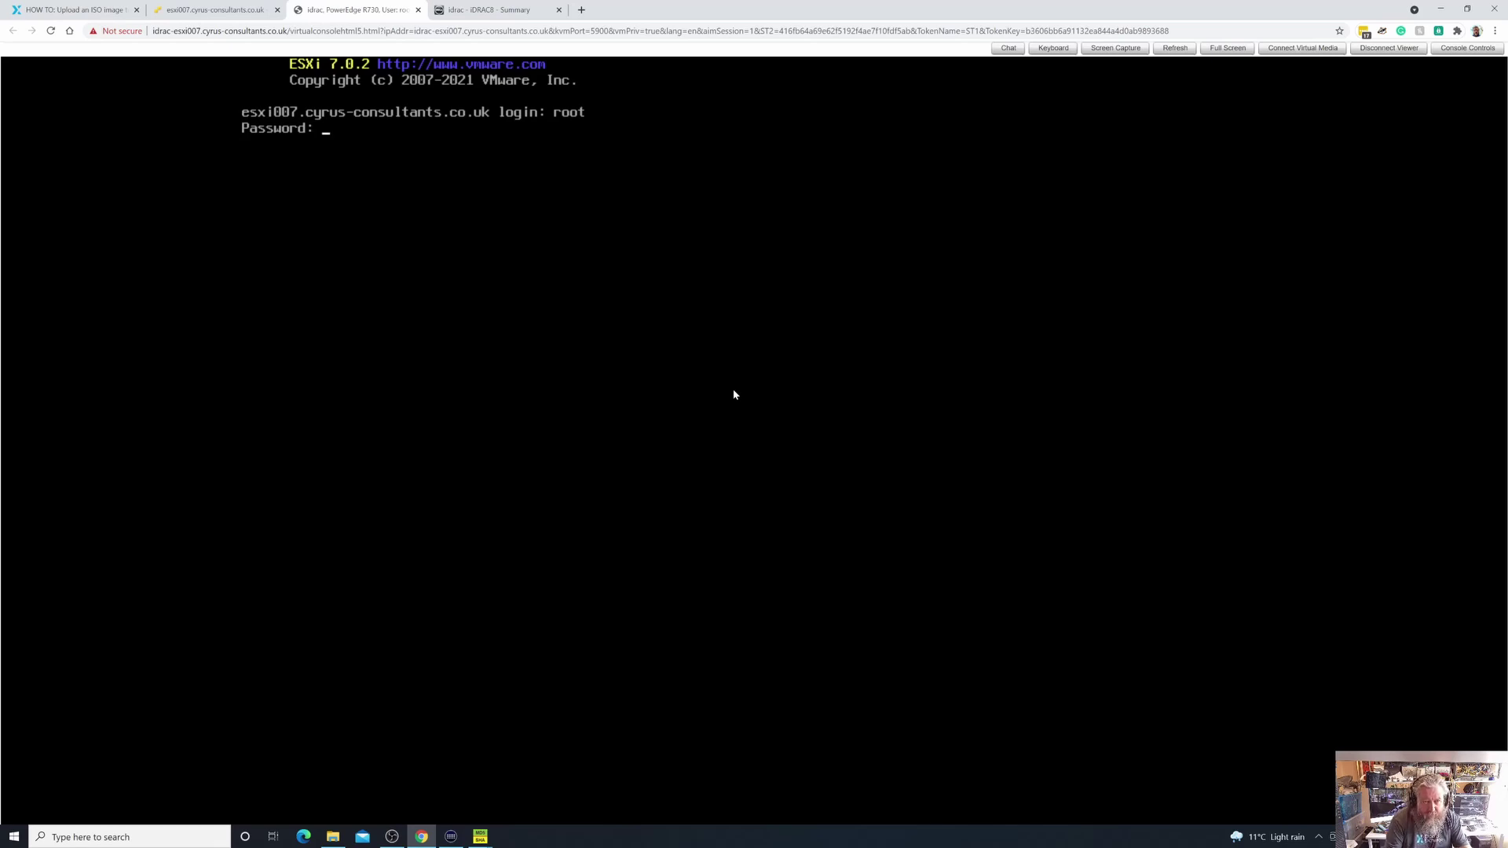
key(Return)
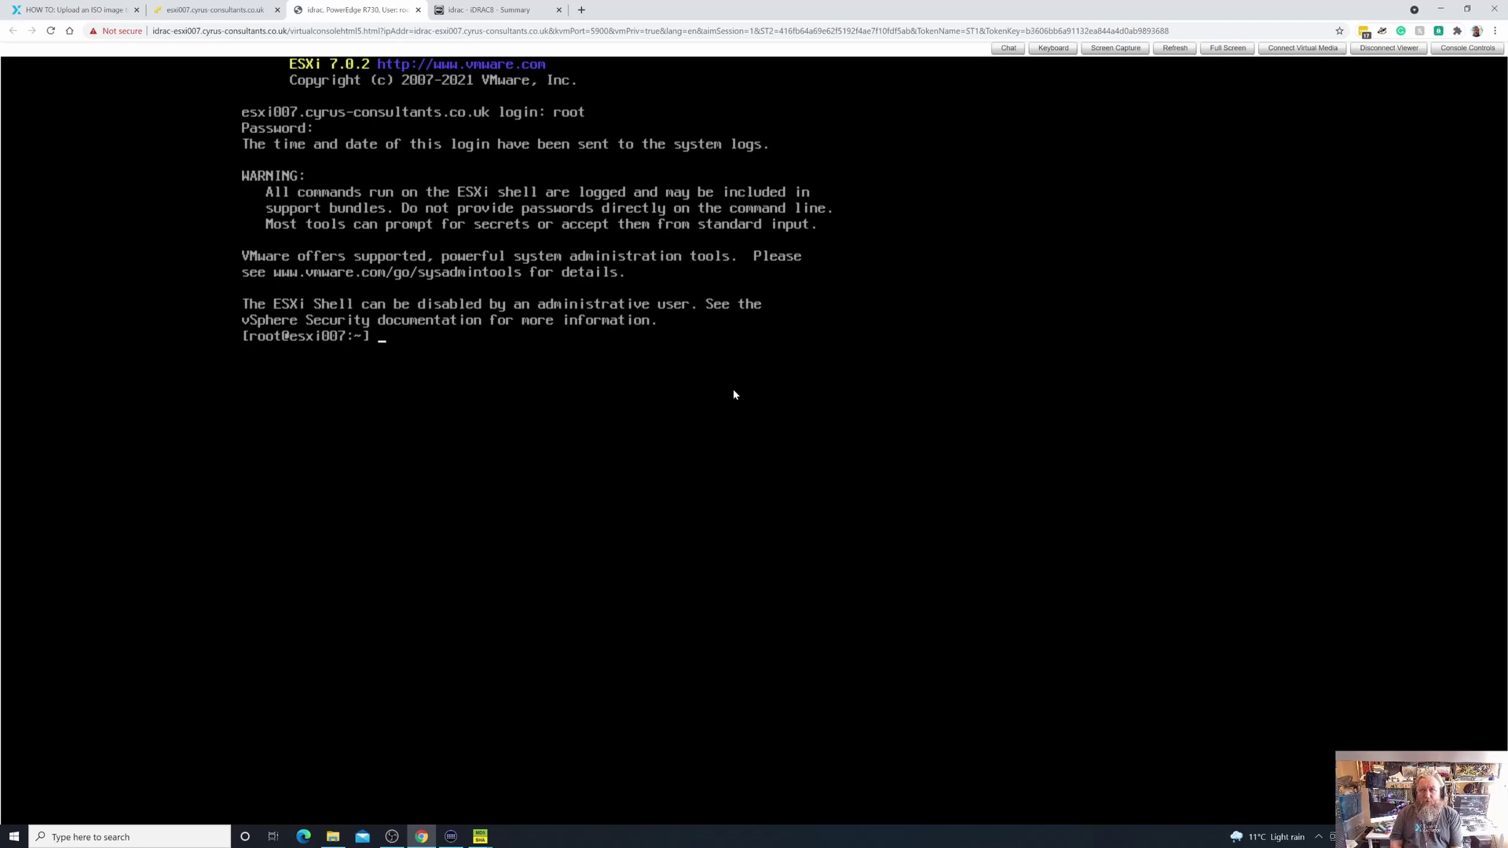
Navigate into /vmfs/volumes/esxi007_local1_vmfs6 and list its contents with ls -al
text(cd)
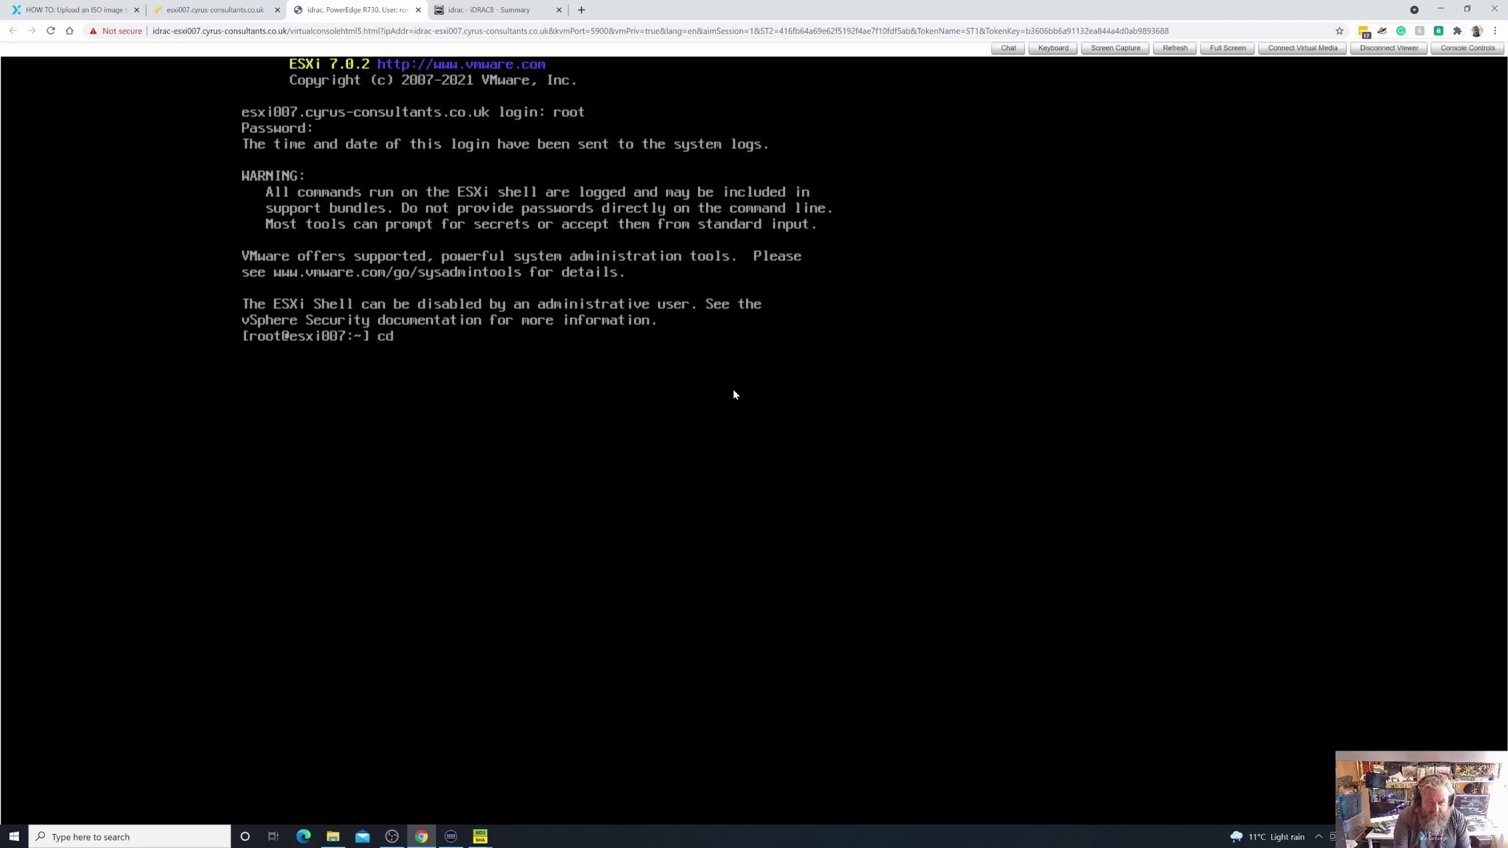
text( /vmfs/)
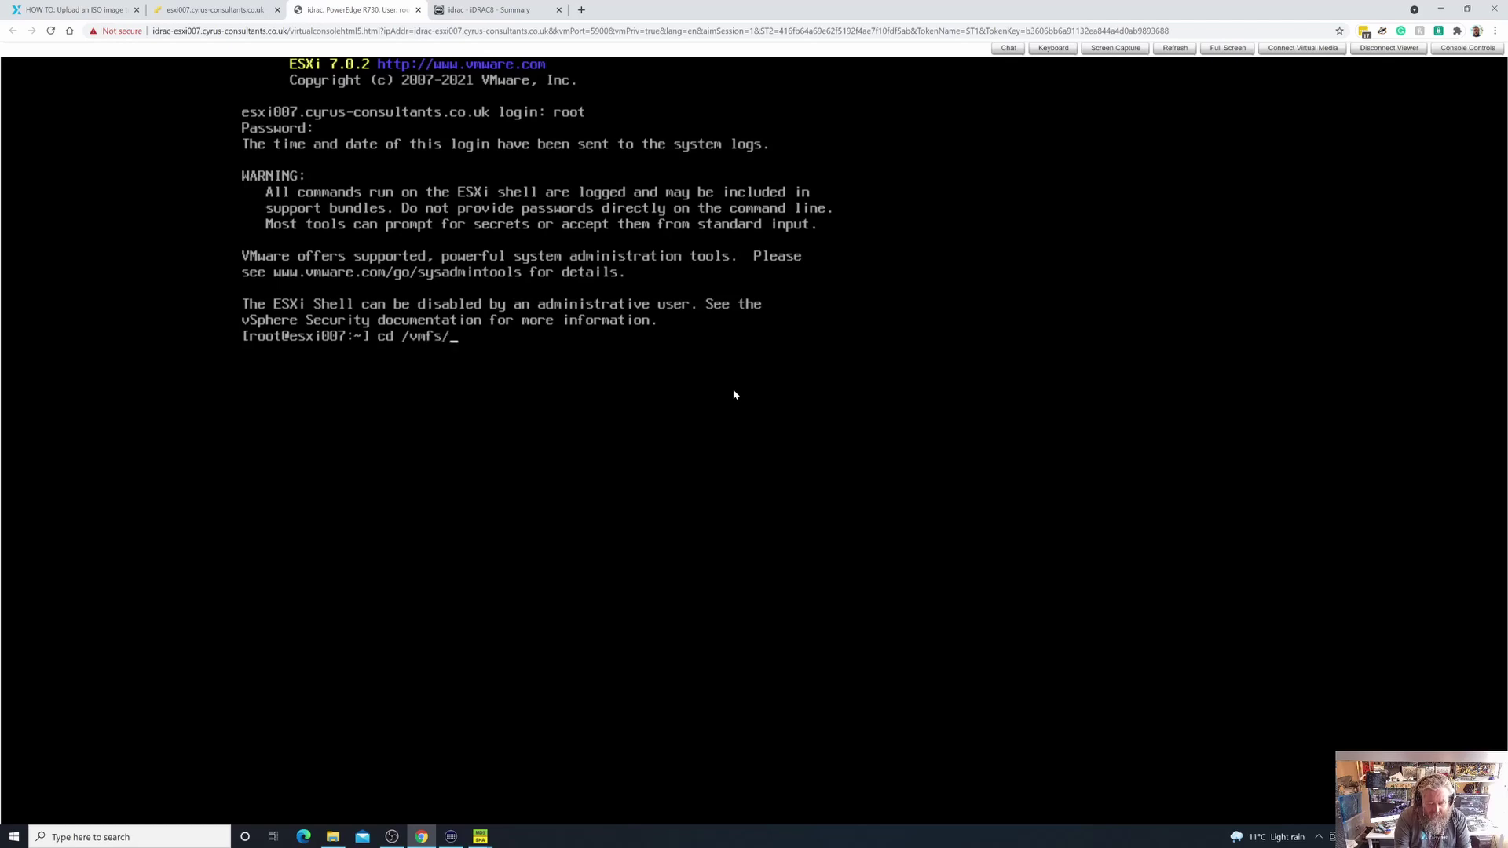
text(volumes)
key(Return)
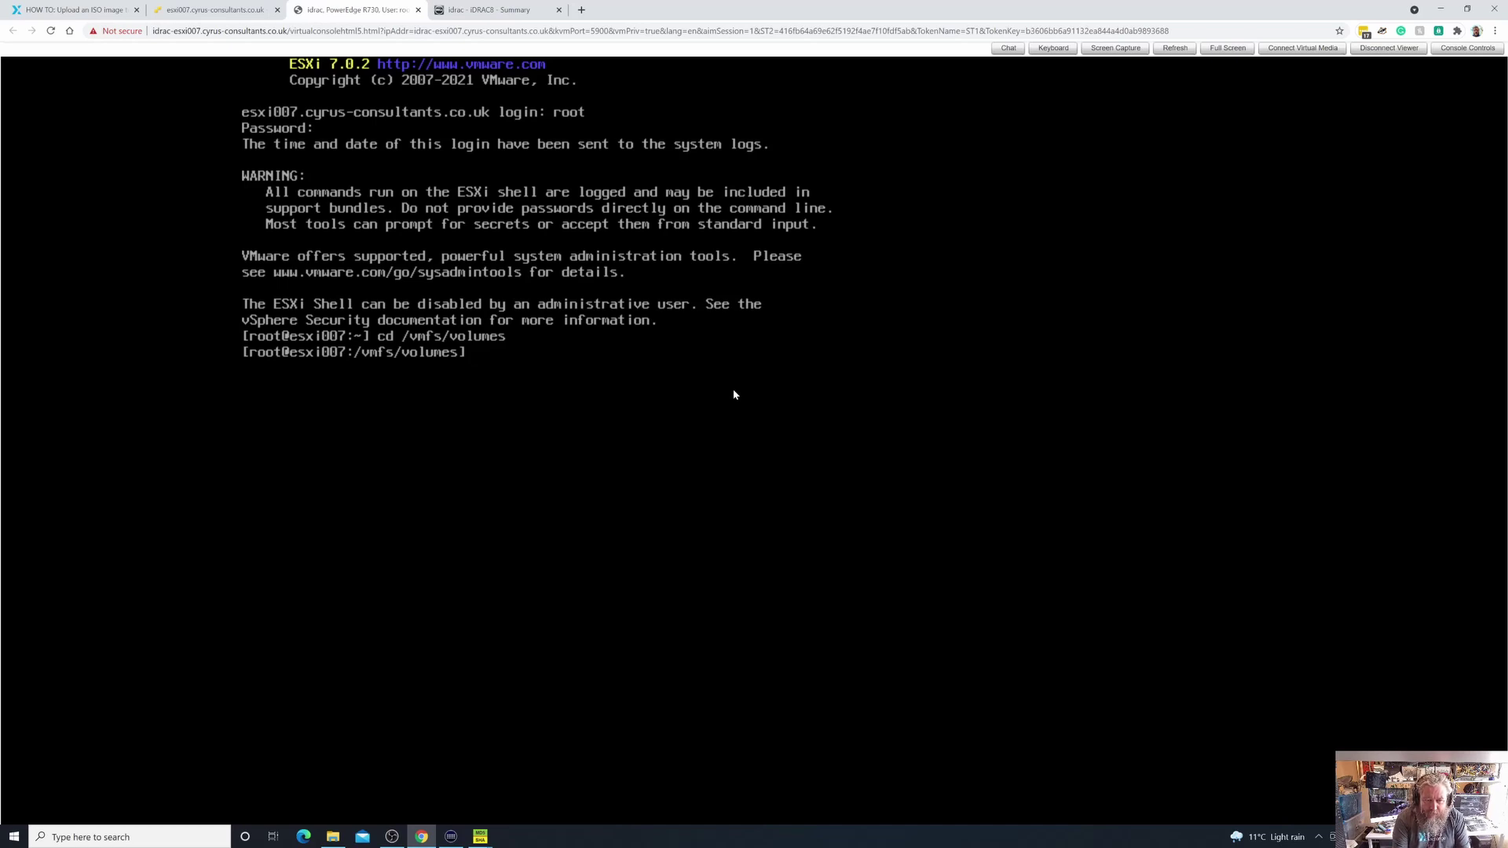
text(ls -al)
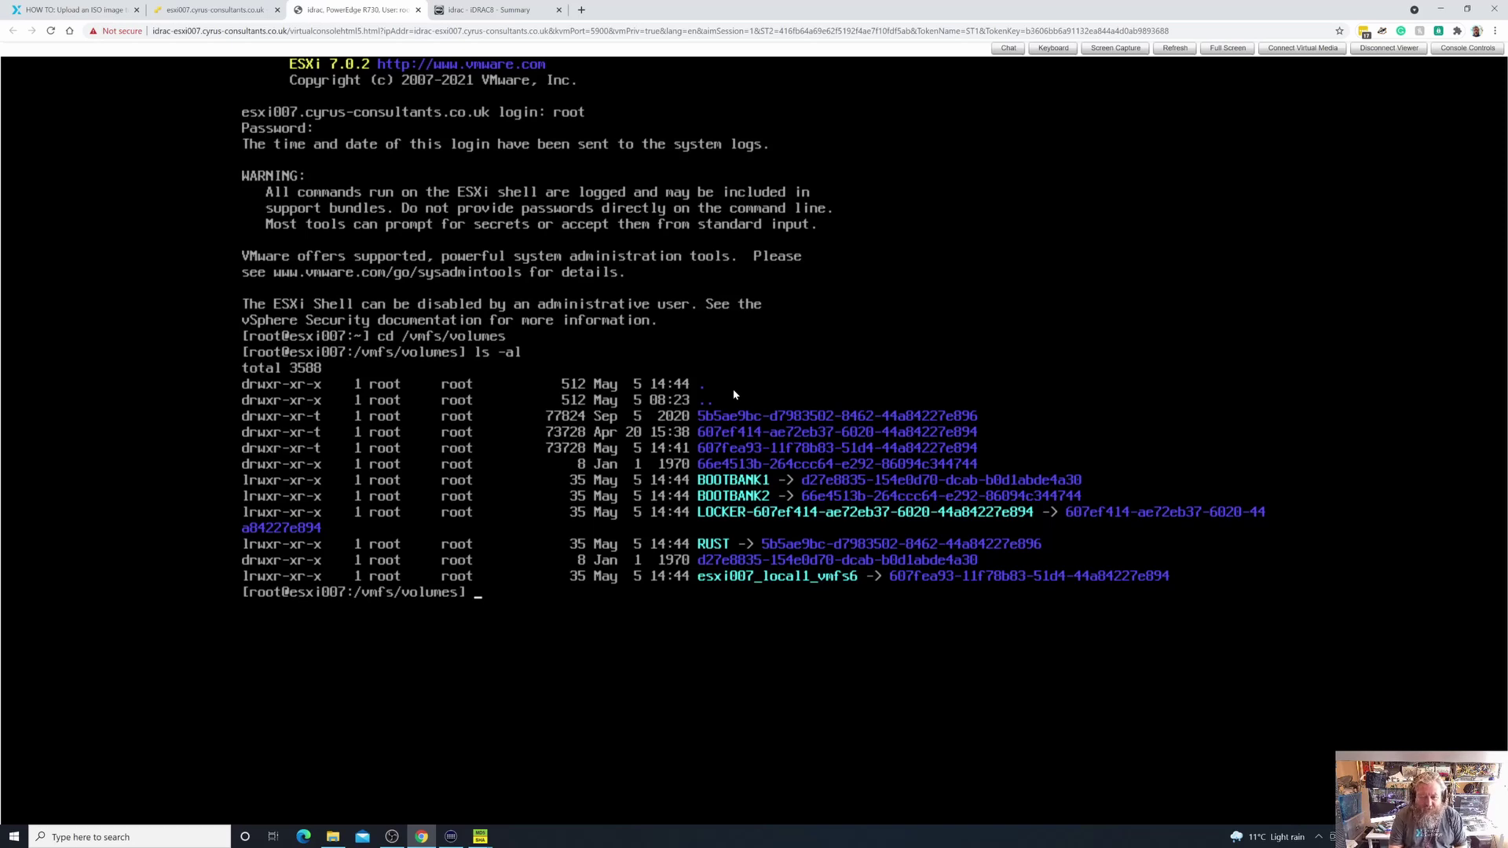
text(cd)
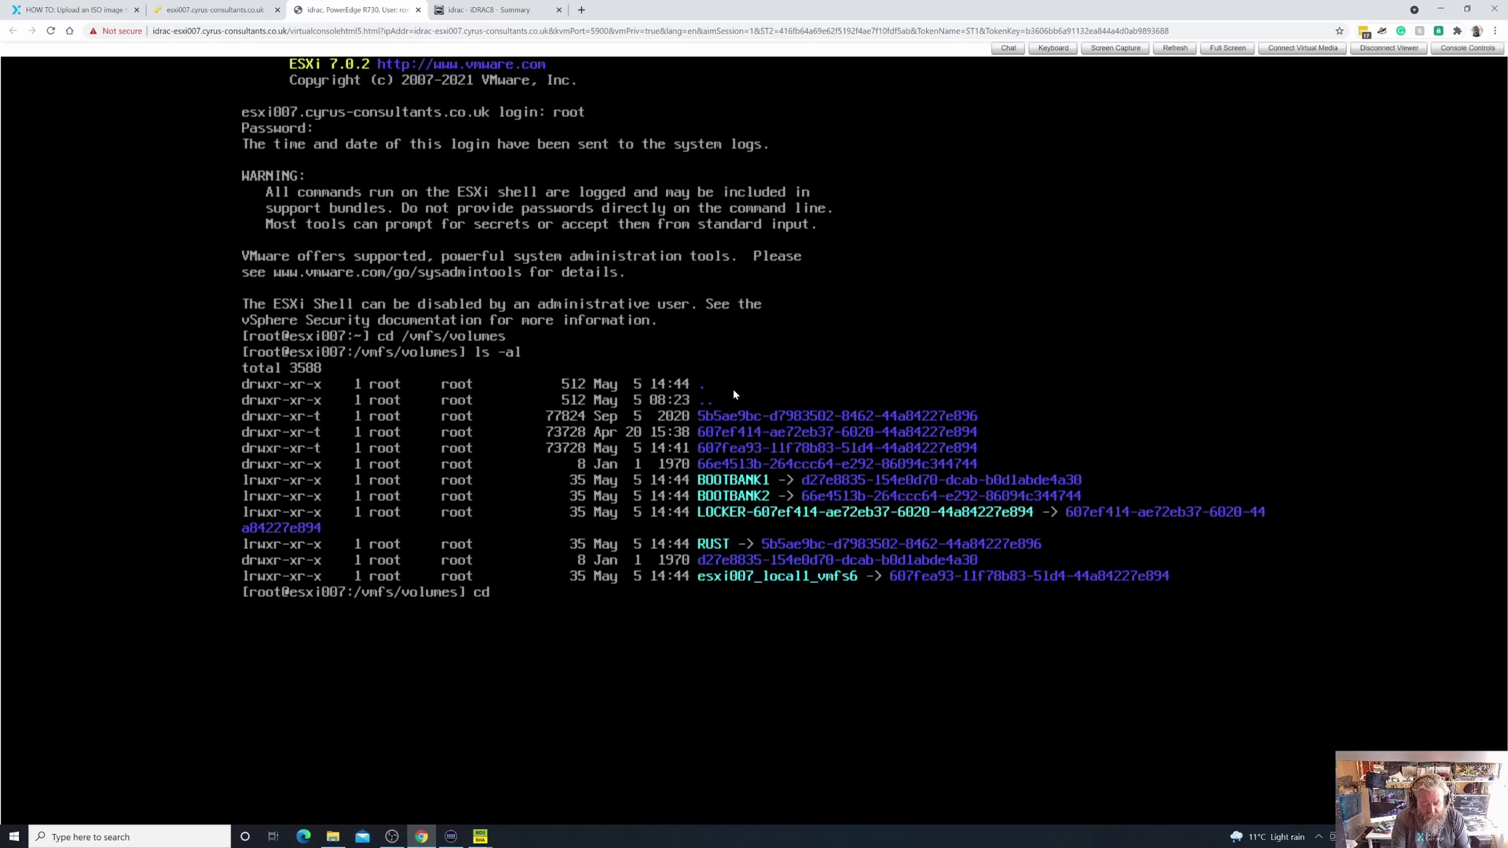
text(esx)
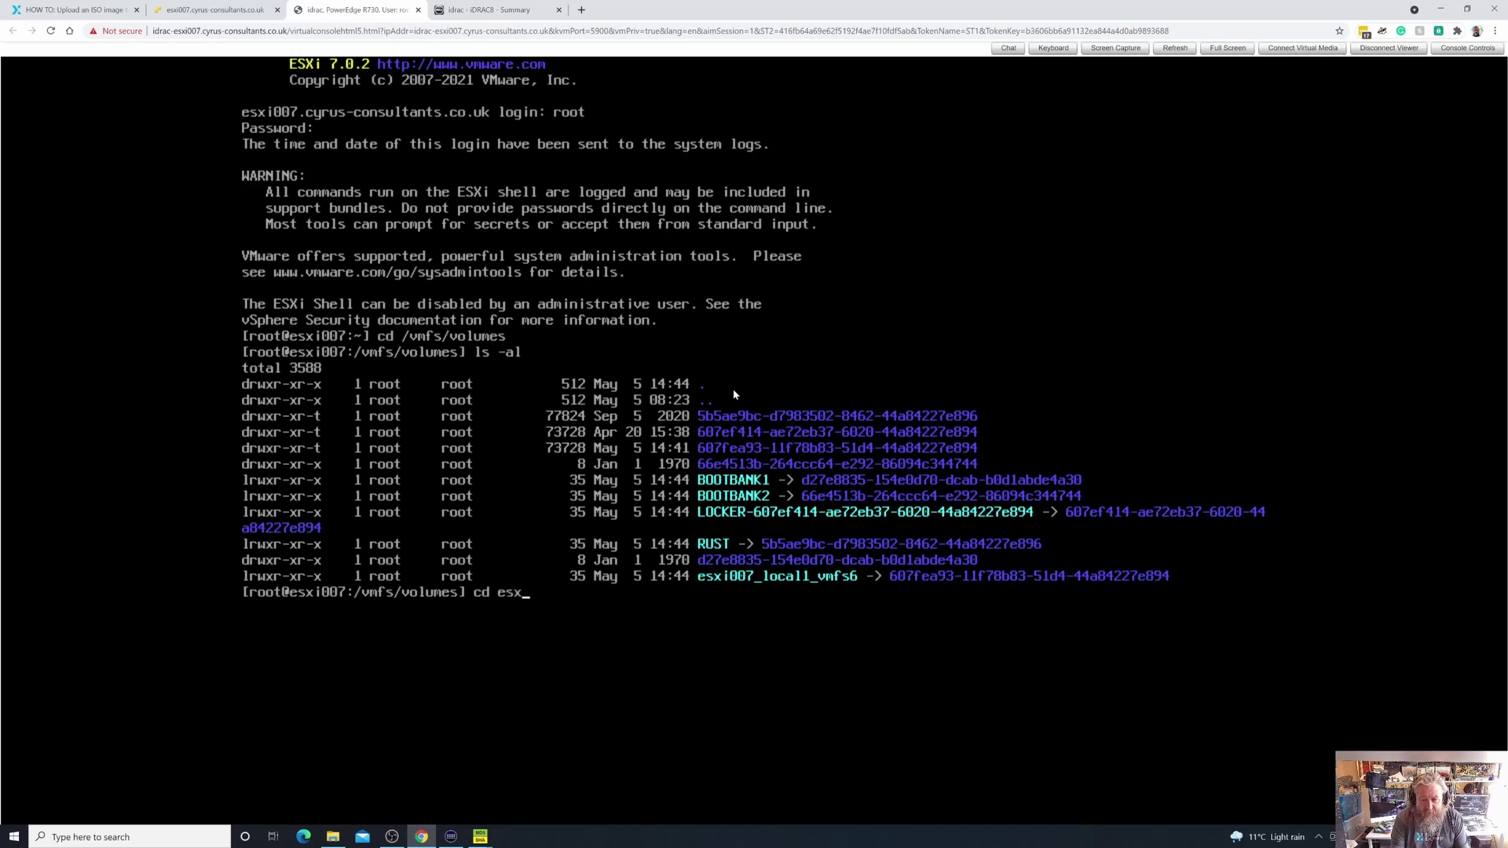
key(Tab)
key(Return)
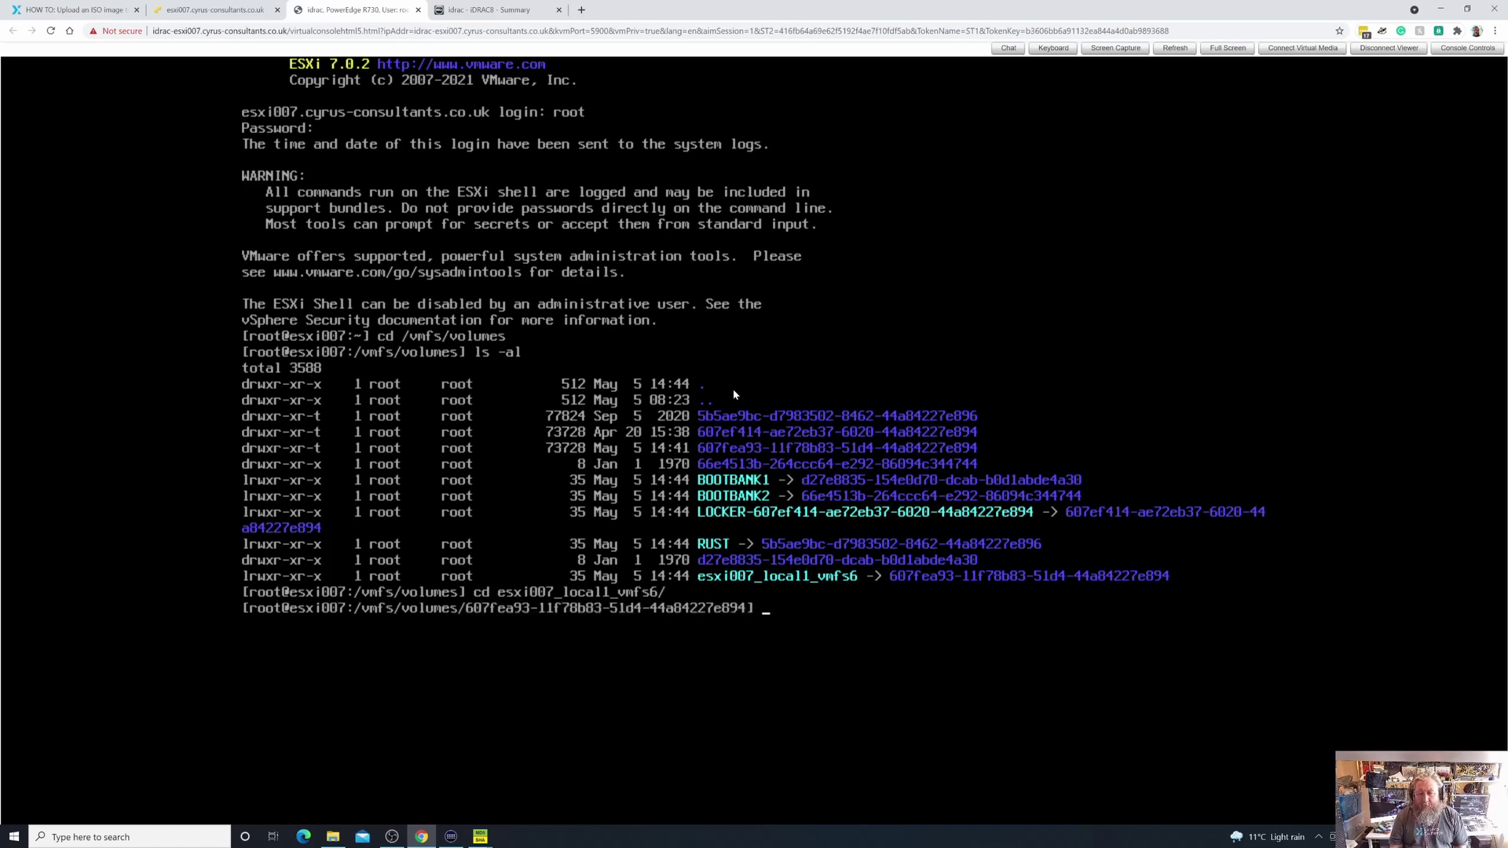
text(ls )
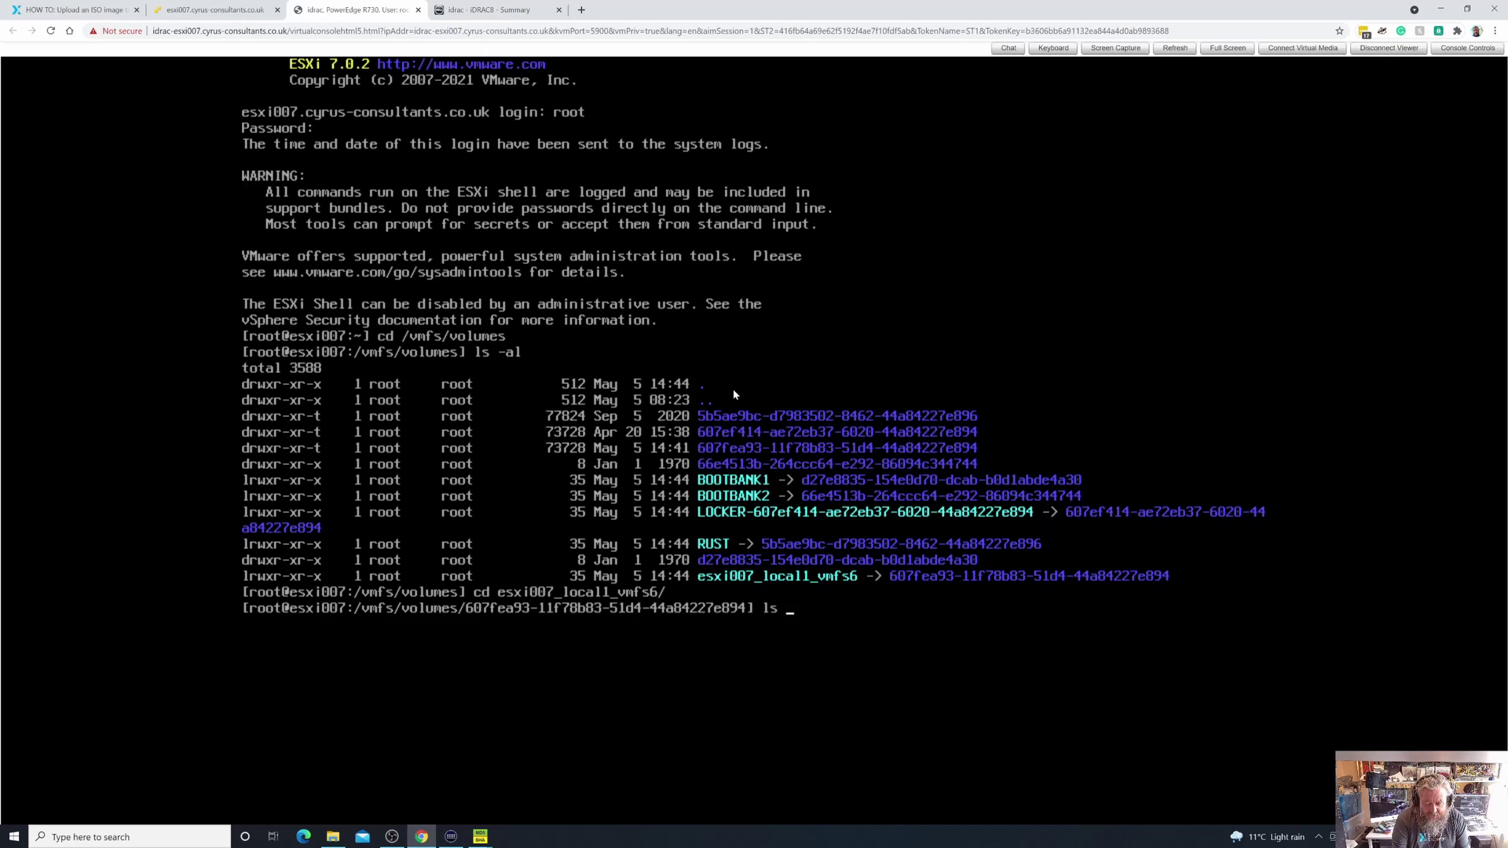
text(-al)
key(Return)
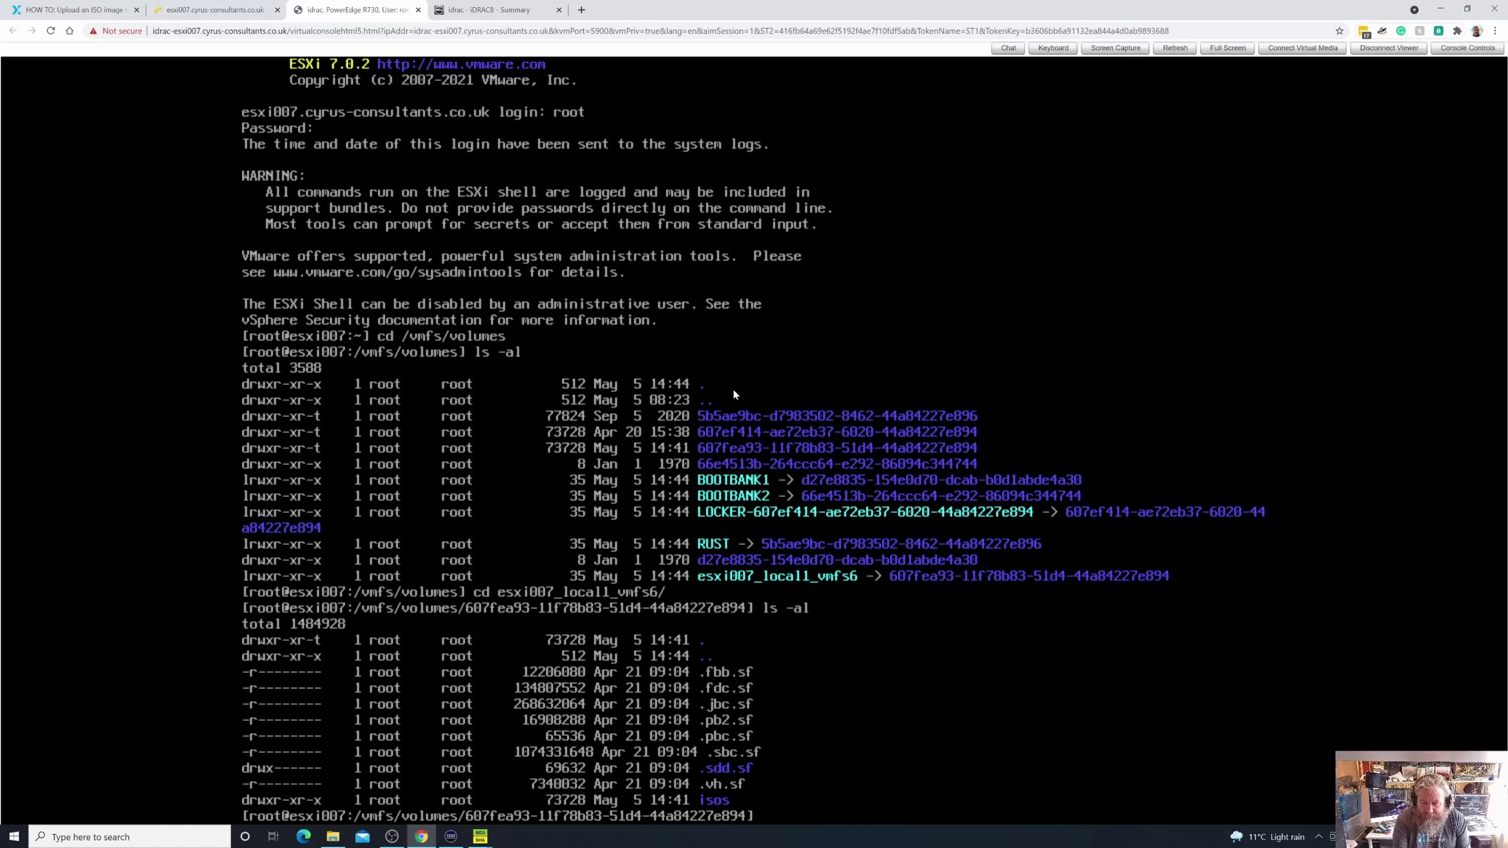
text(cd isos)
key(Return)
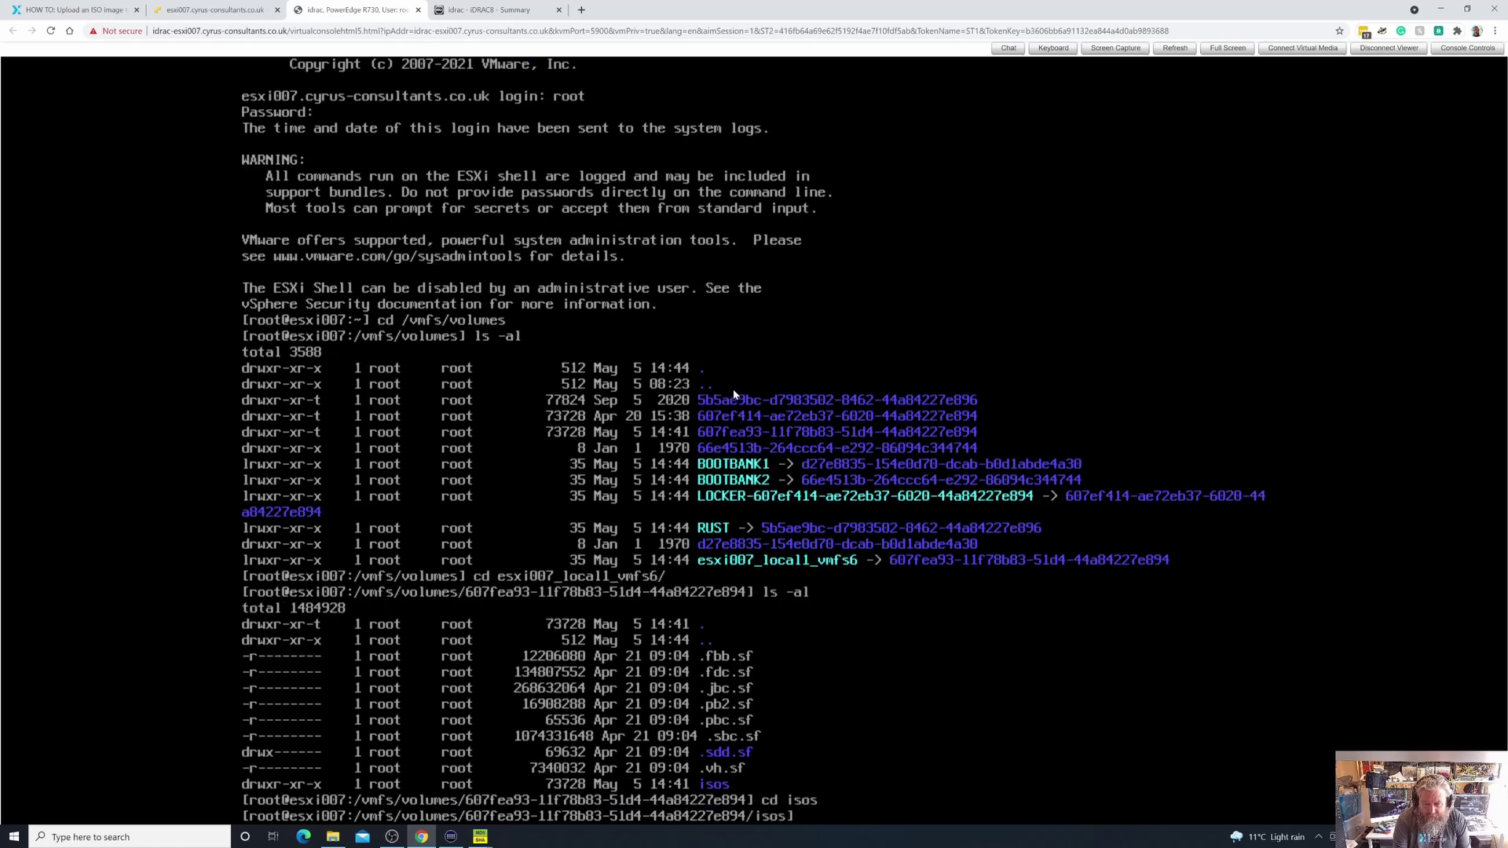
text(ls -al)
key(Return)
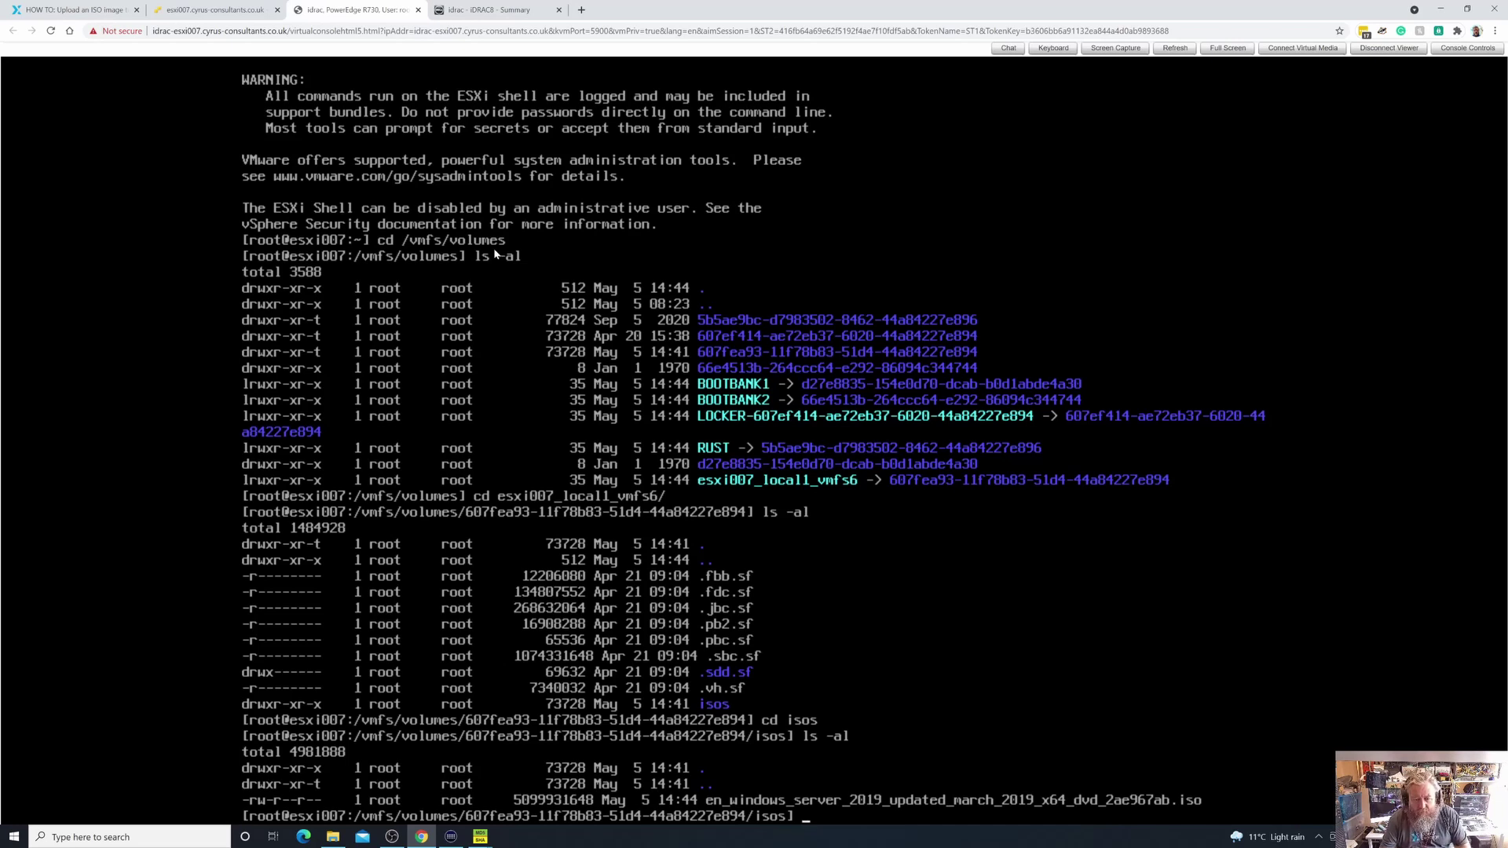
Upload ubuntu-20.04.1-live-server-amd64.iso into the isos folder, then return to the ESXi shell
click(212, 9)
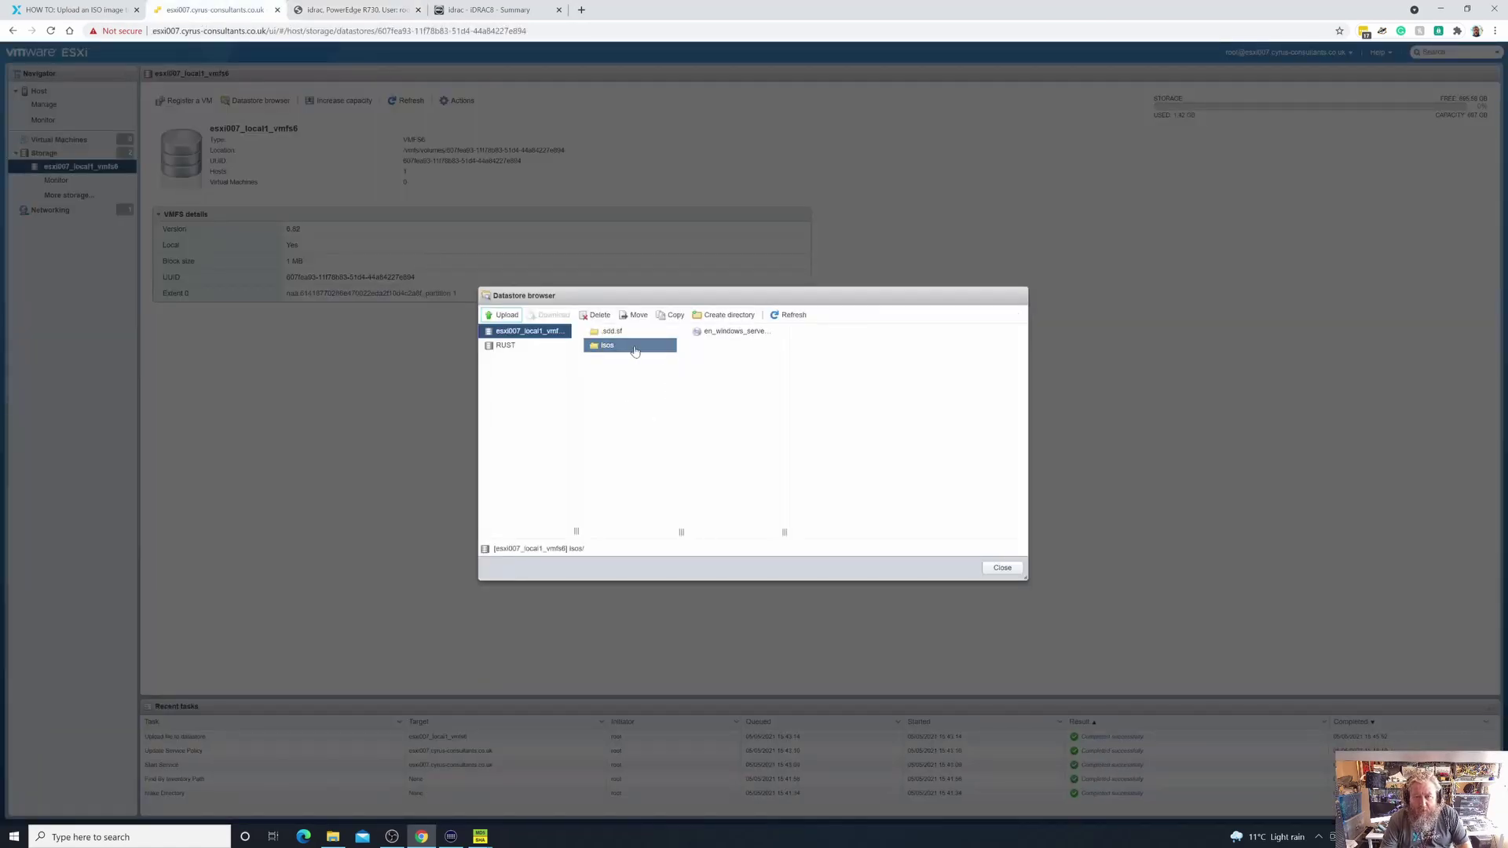
click(508, 315)
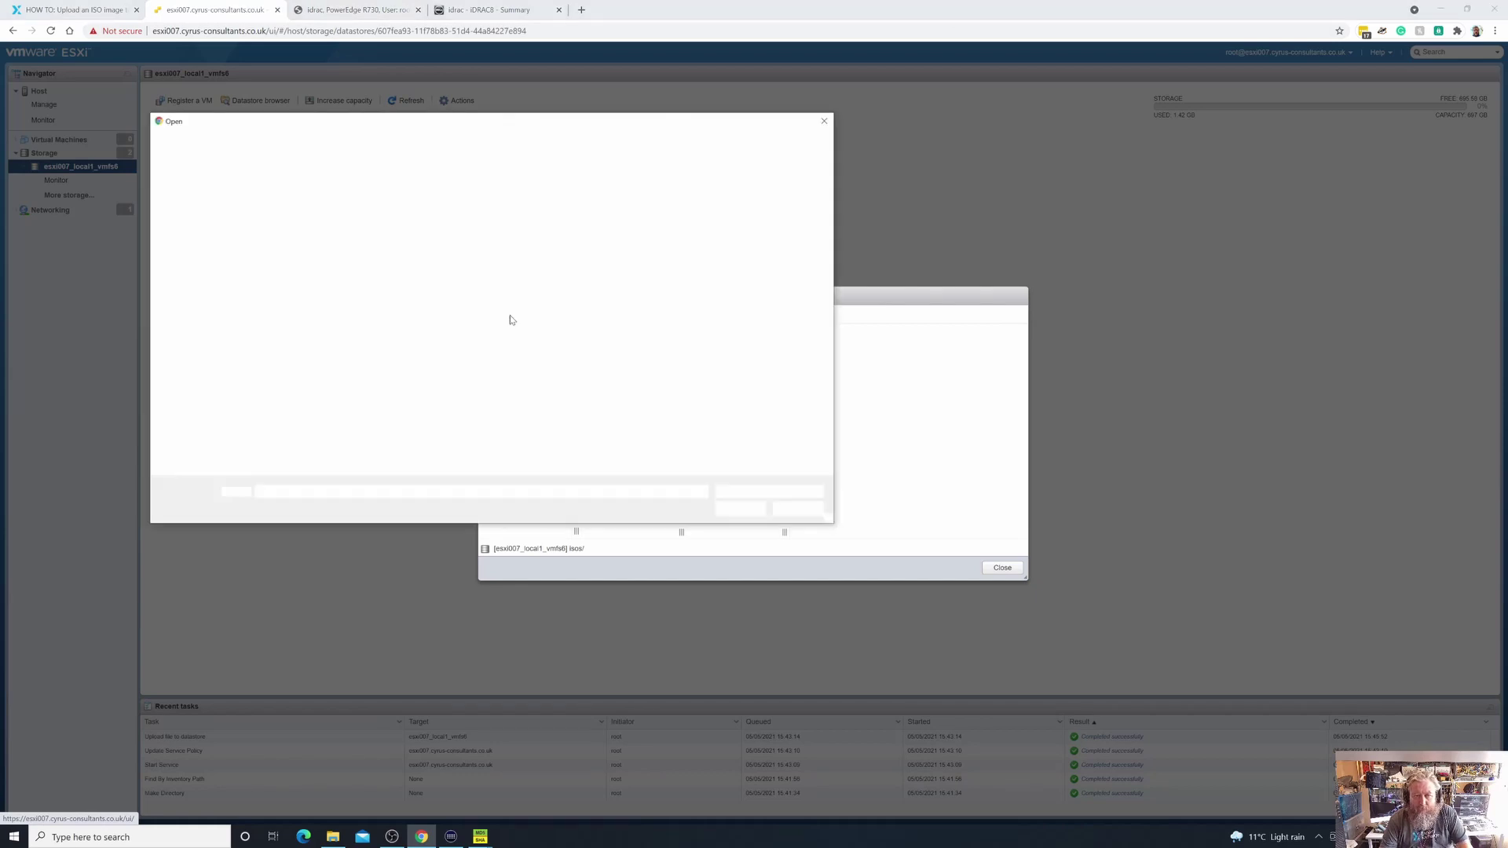
click(304, 225)
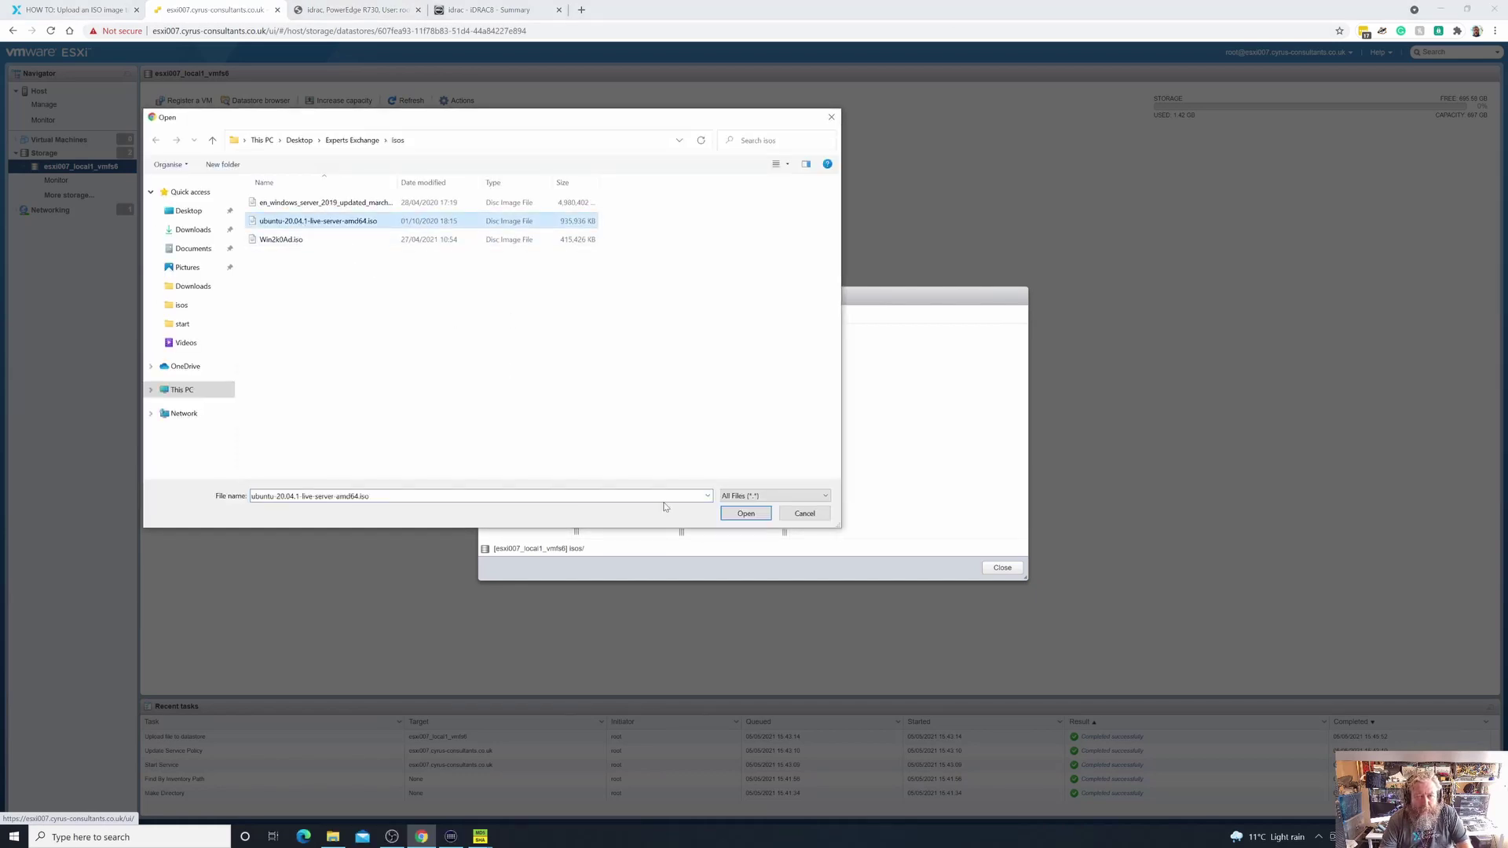
click(733, 518)
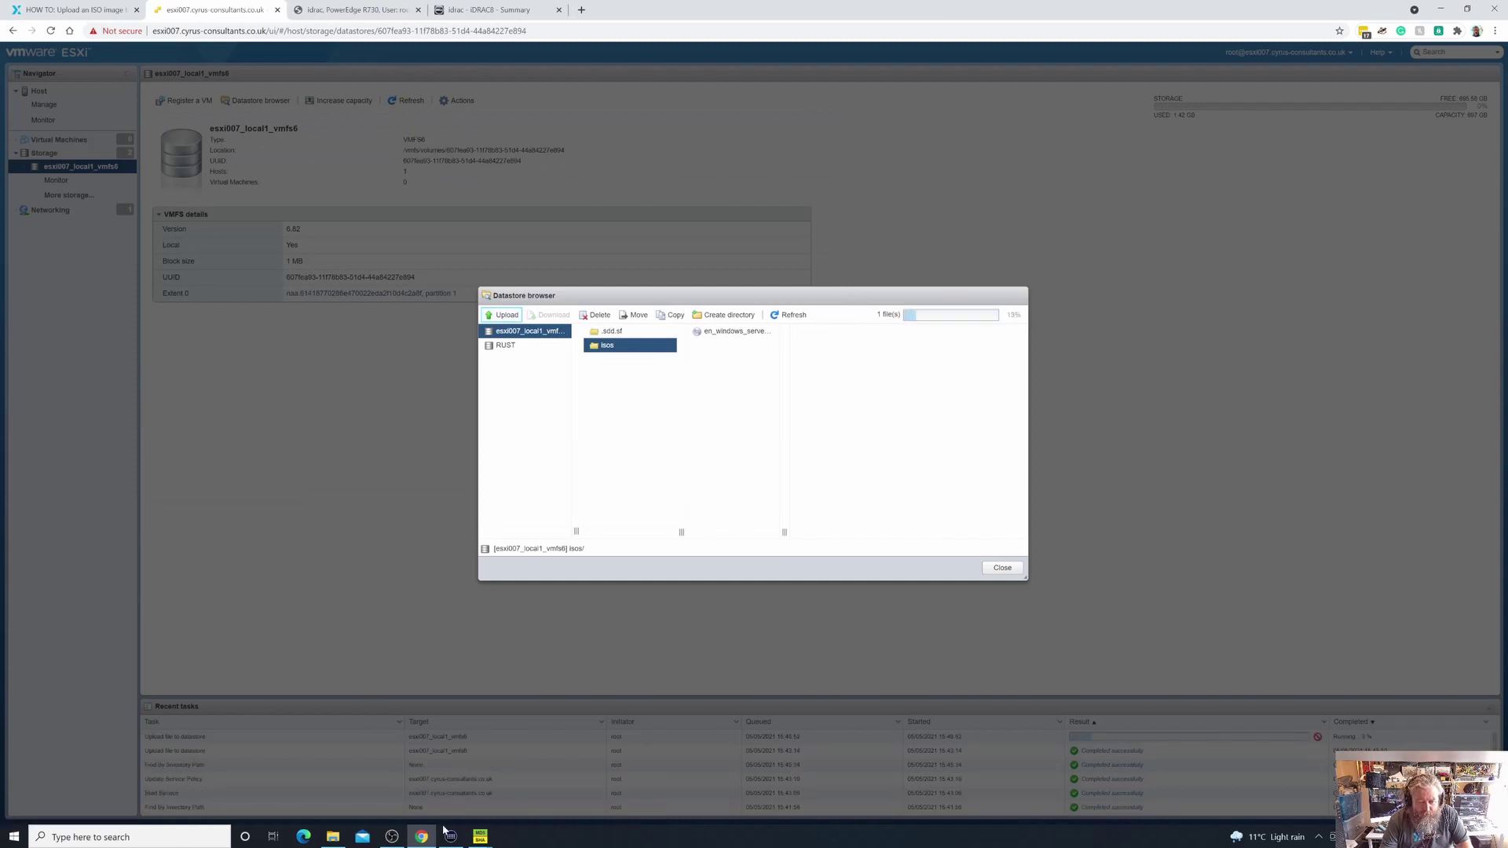
click(369, 11)
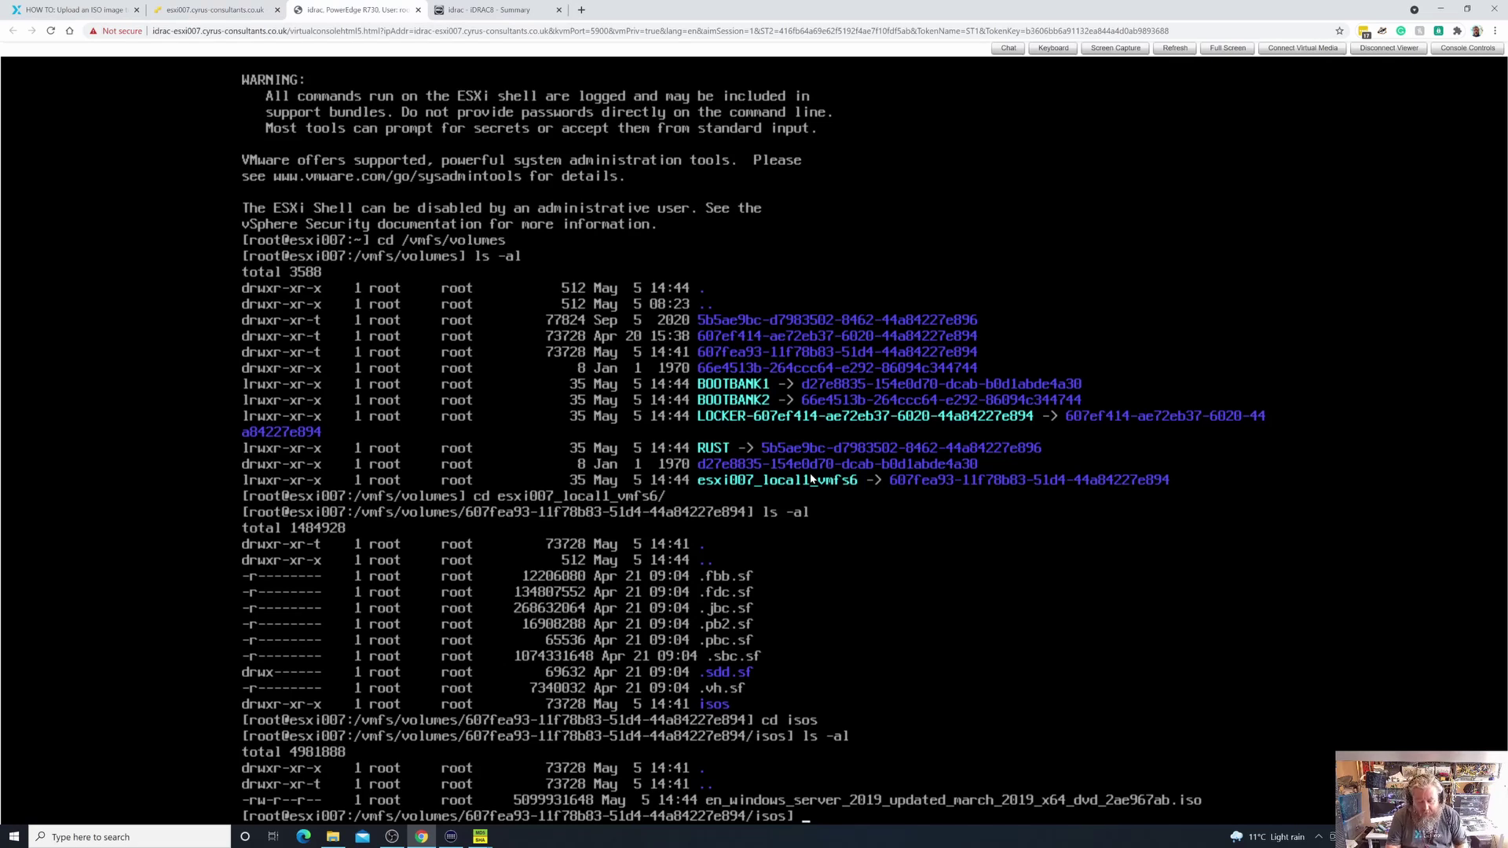
Run md5sum on the Windows Server 2019 ISO, yielding 99c9ef14d0d89c17d60b48cb705fa860
text(md5sum )
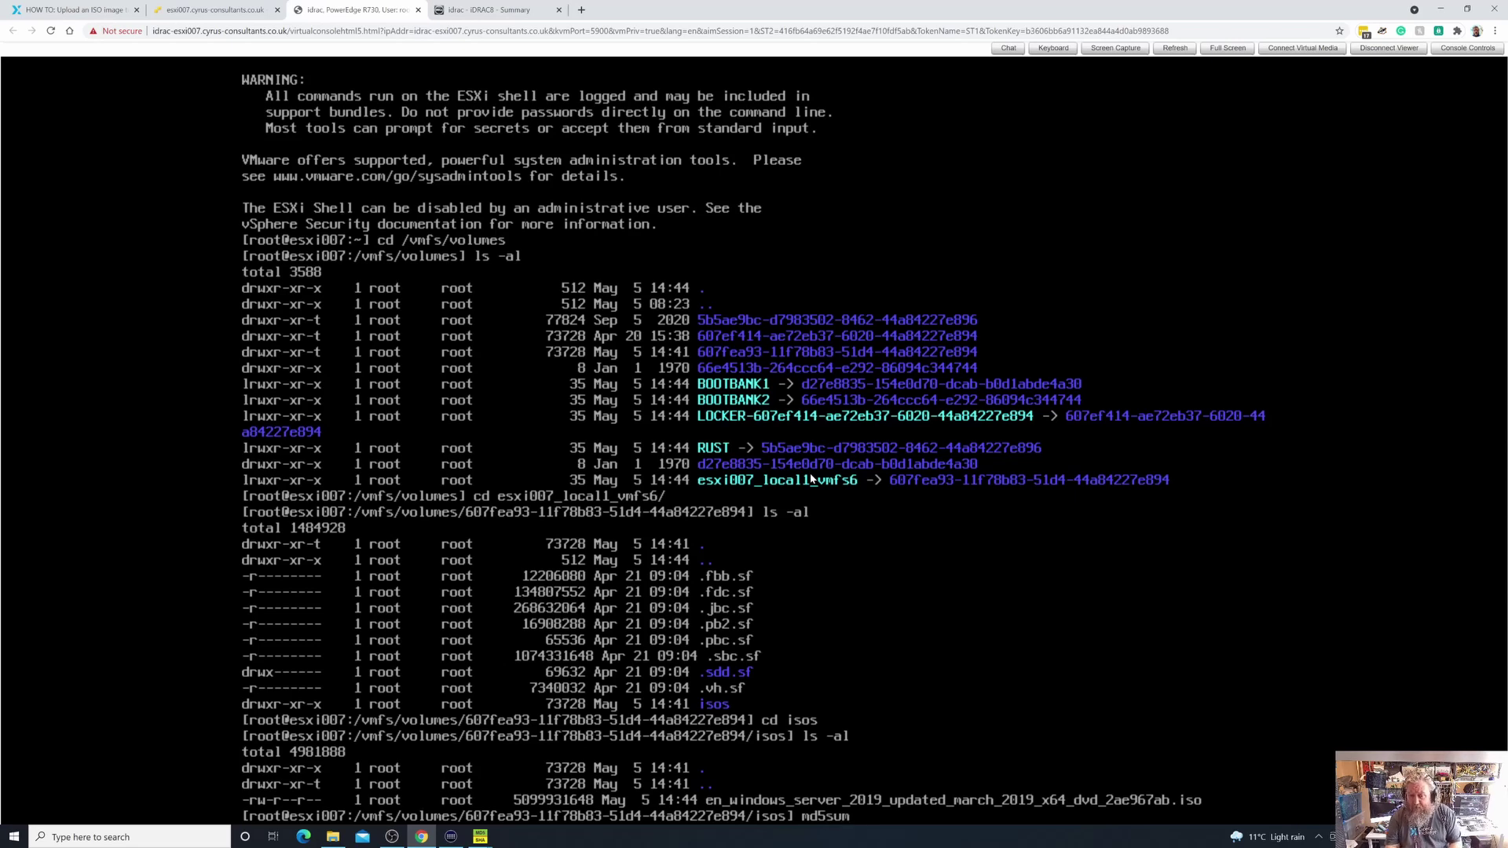
text(en)
key(Tab)
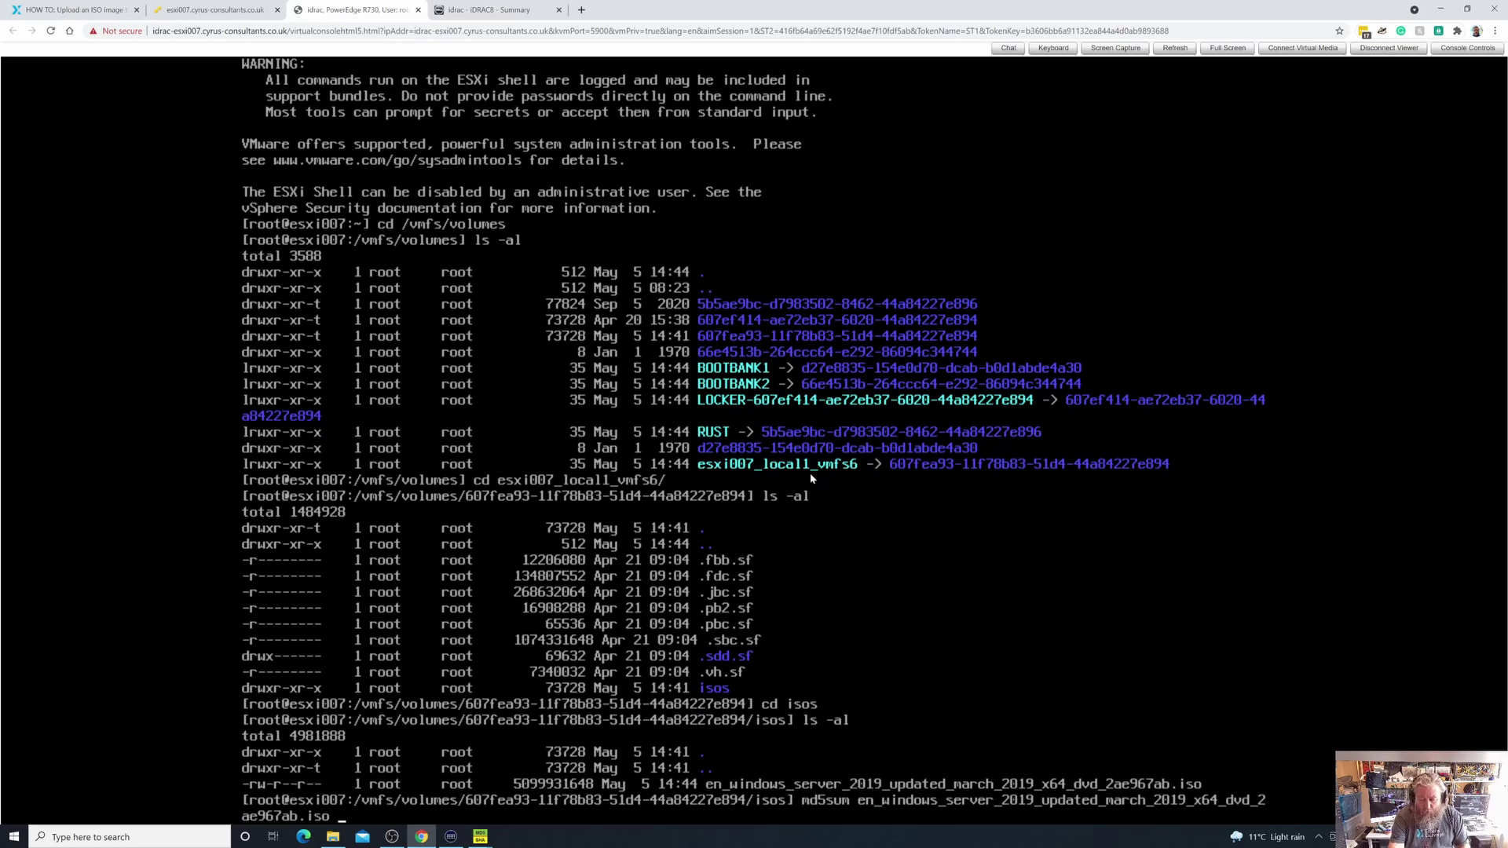
key(Return)
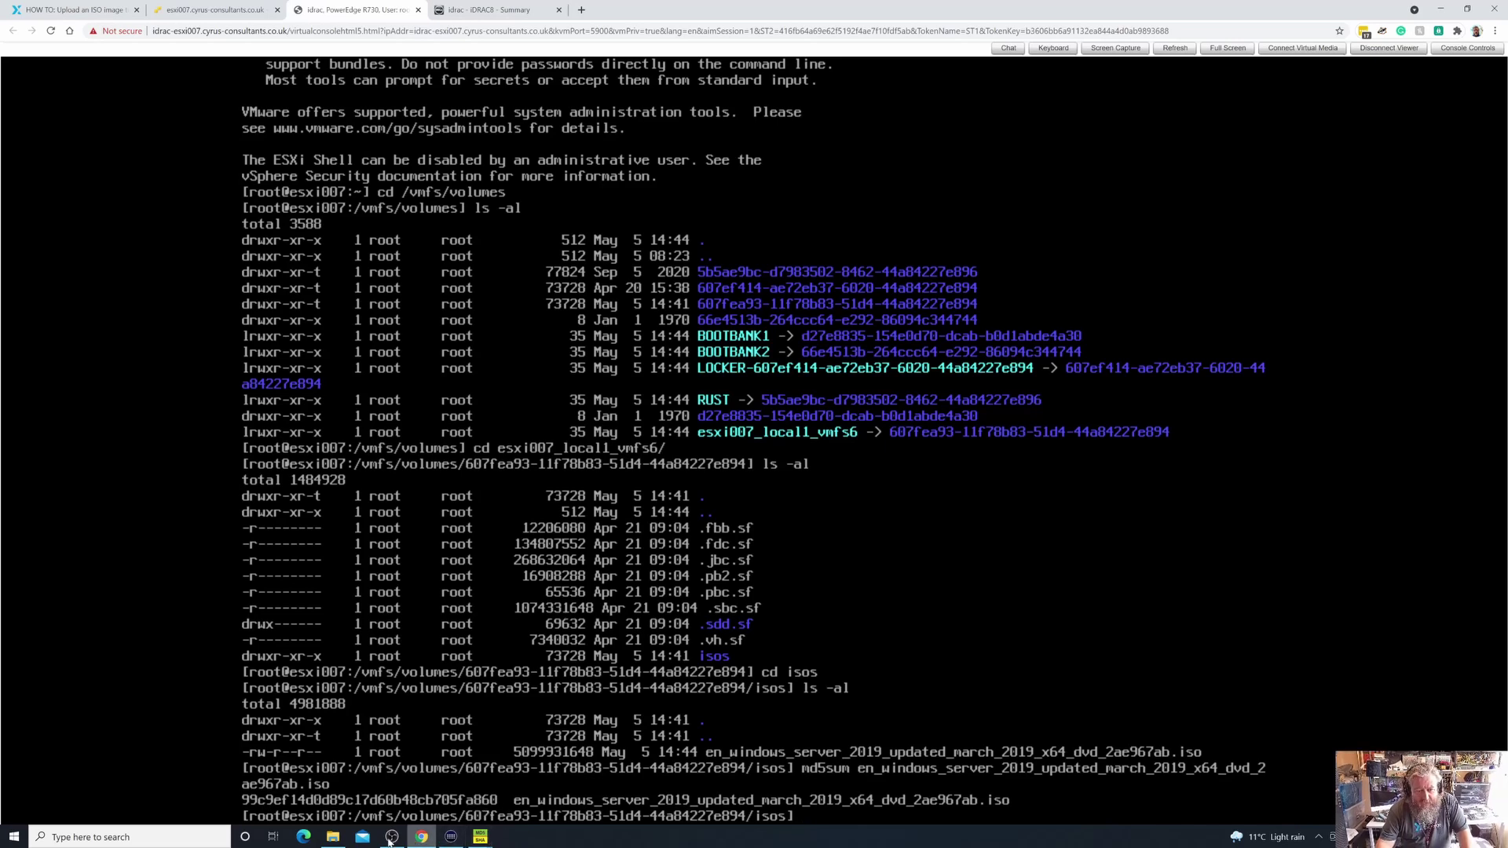
Confirm the utility's MD5 matches 99c9ef14d0d89c17d60b48cb705fa860, close that window, and restore the browser
click(1439, 9)
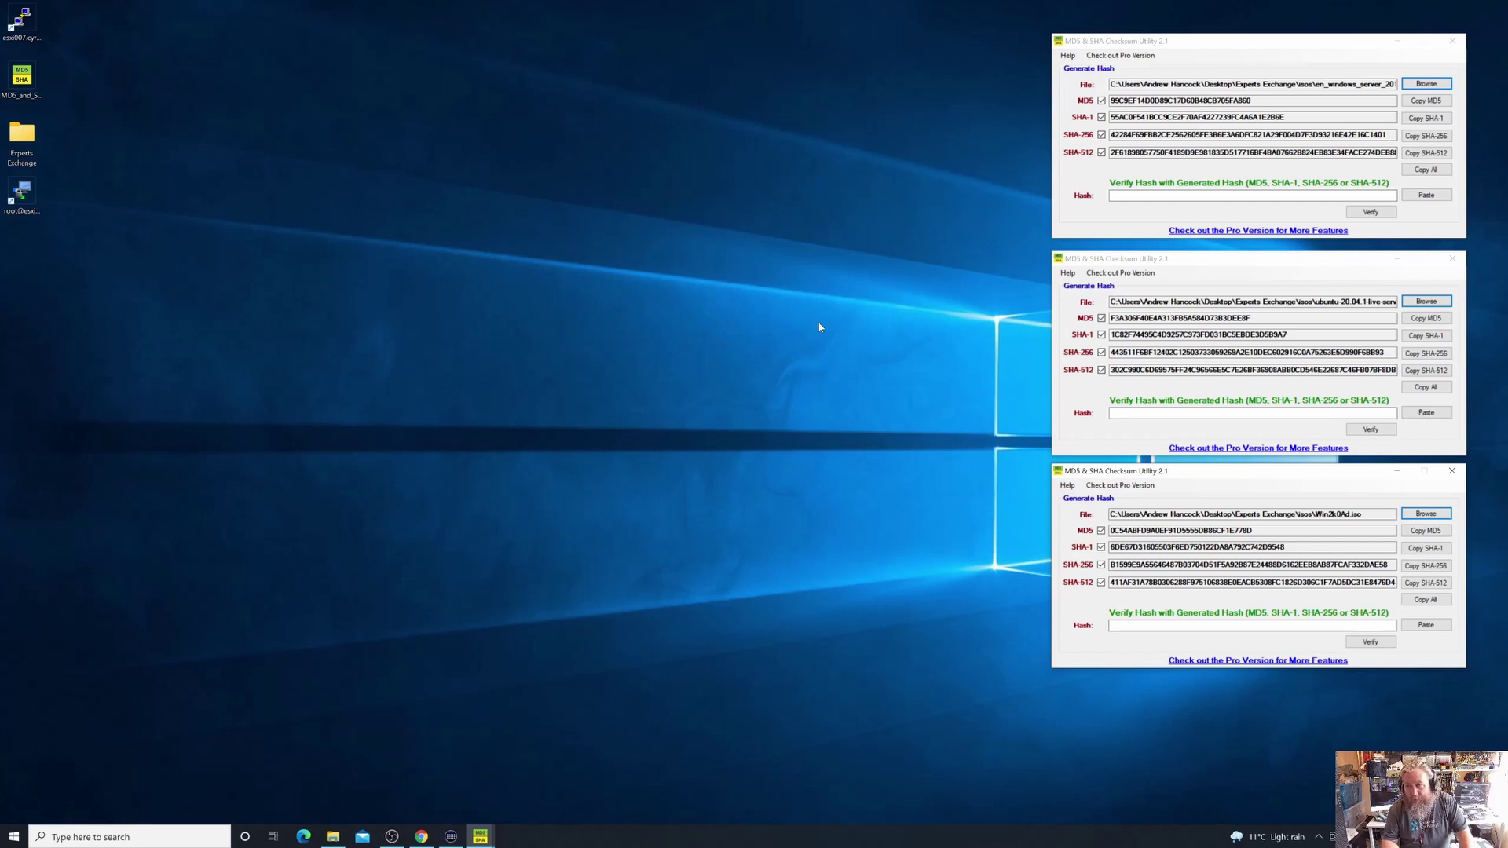
click(1452, 40)
click(421, 836)
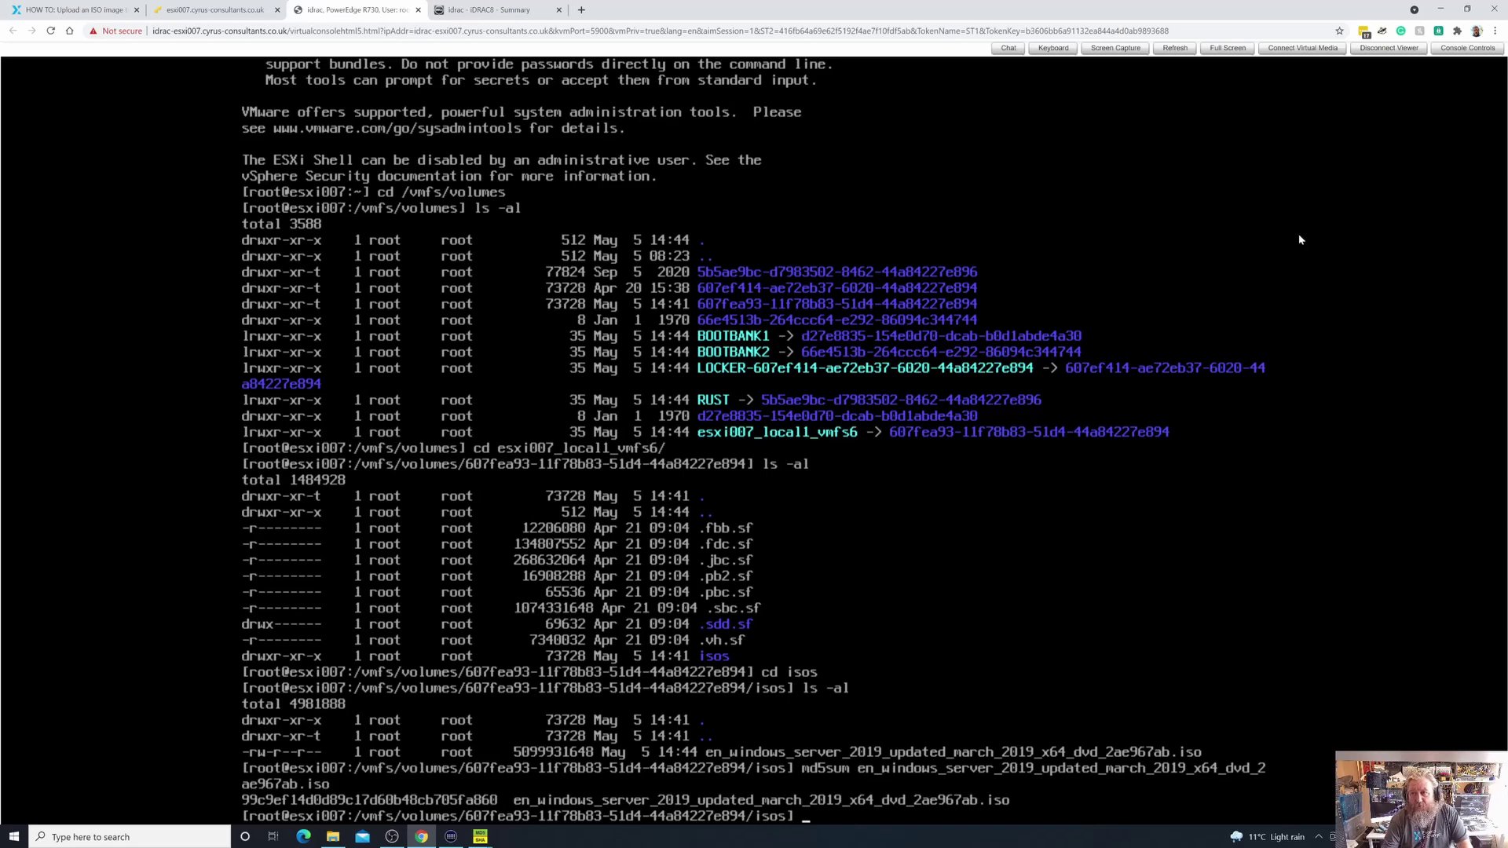
click(1442, 9)
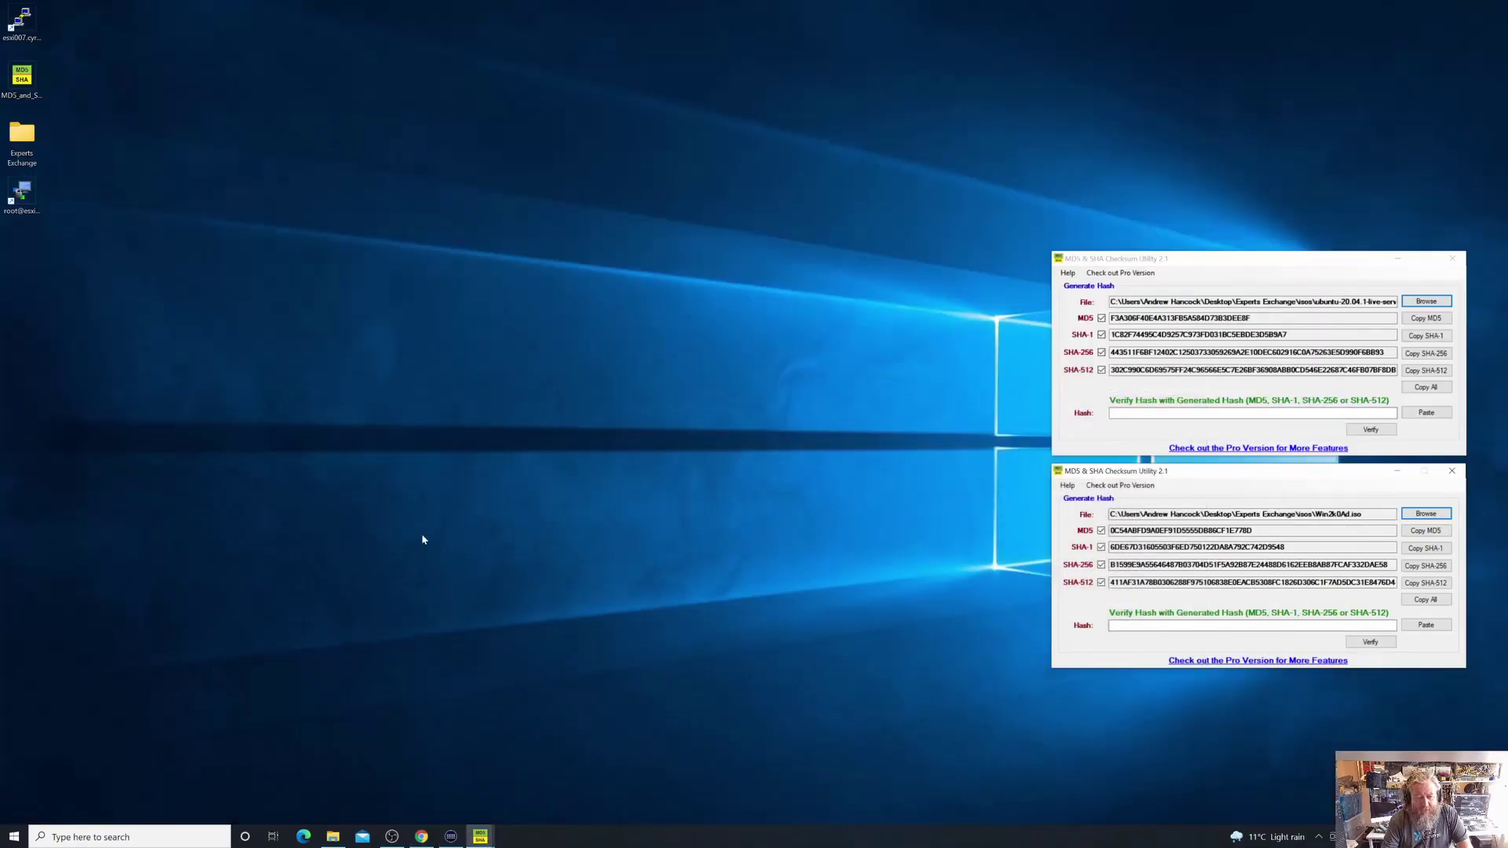
click(422, 839)
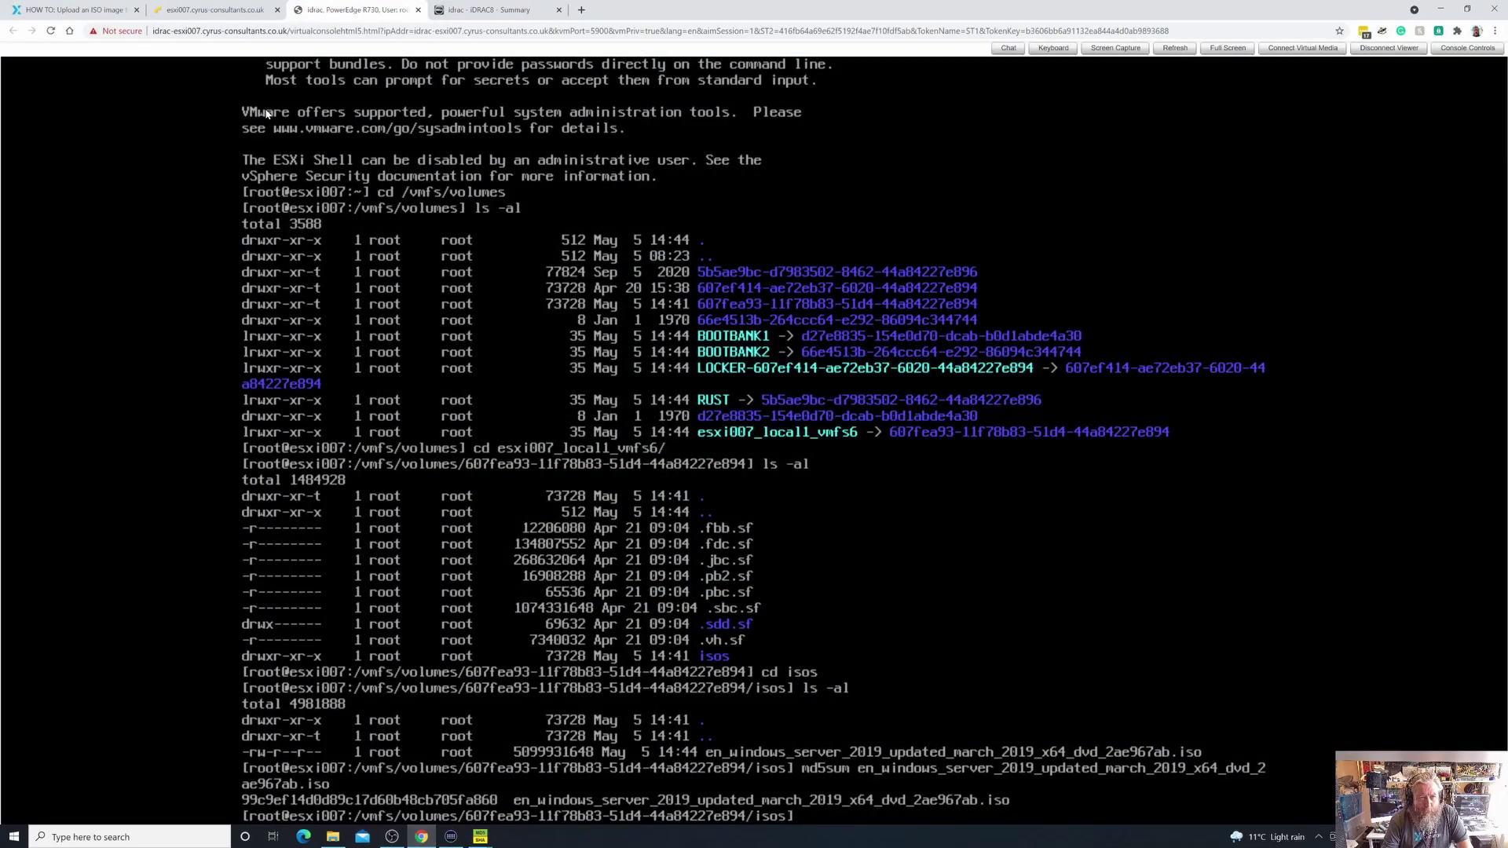
Upload Win2k0Ad.iso into the datastore's isos folder and close the datastore browser
click(233, 14)
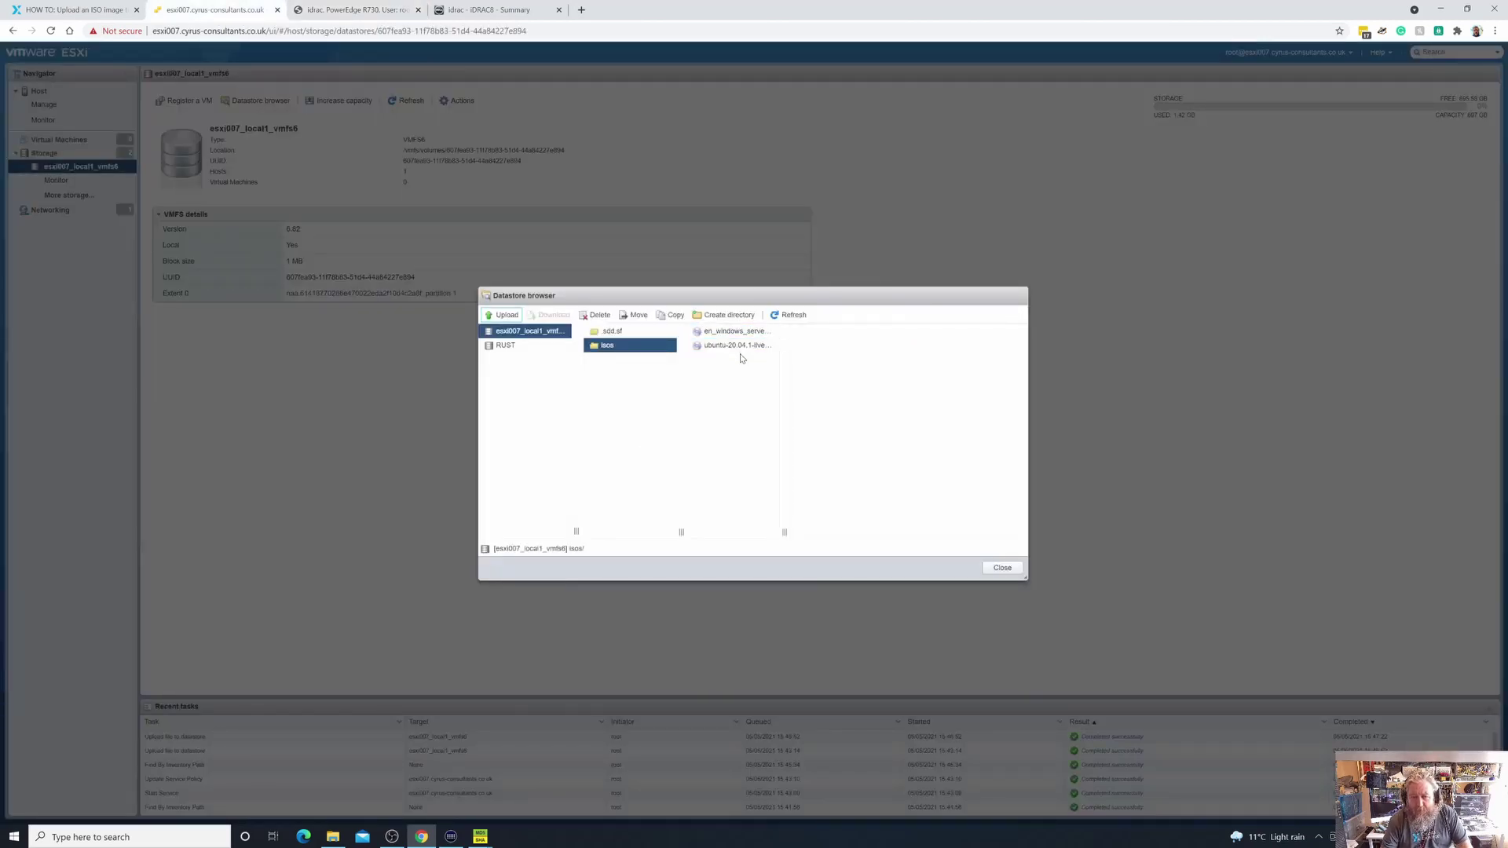
click(511, 318)
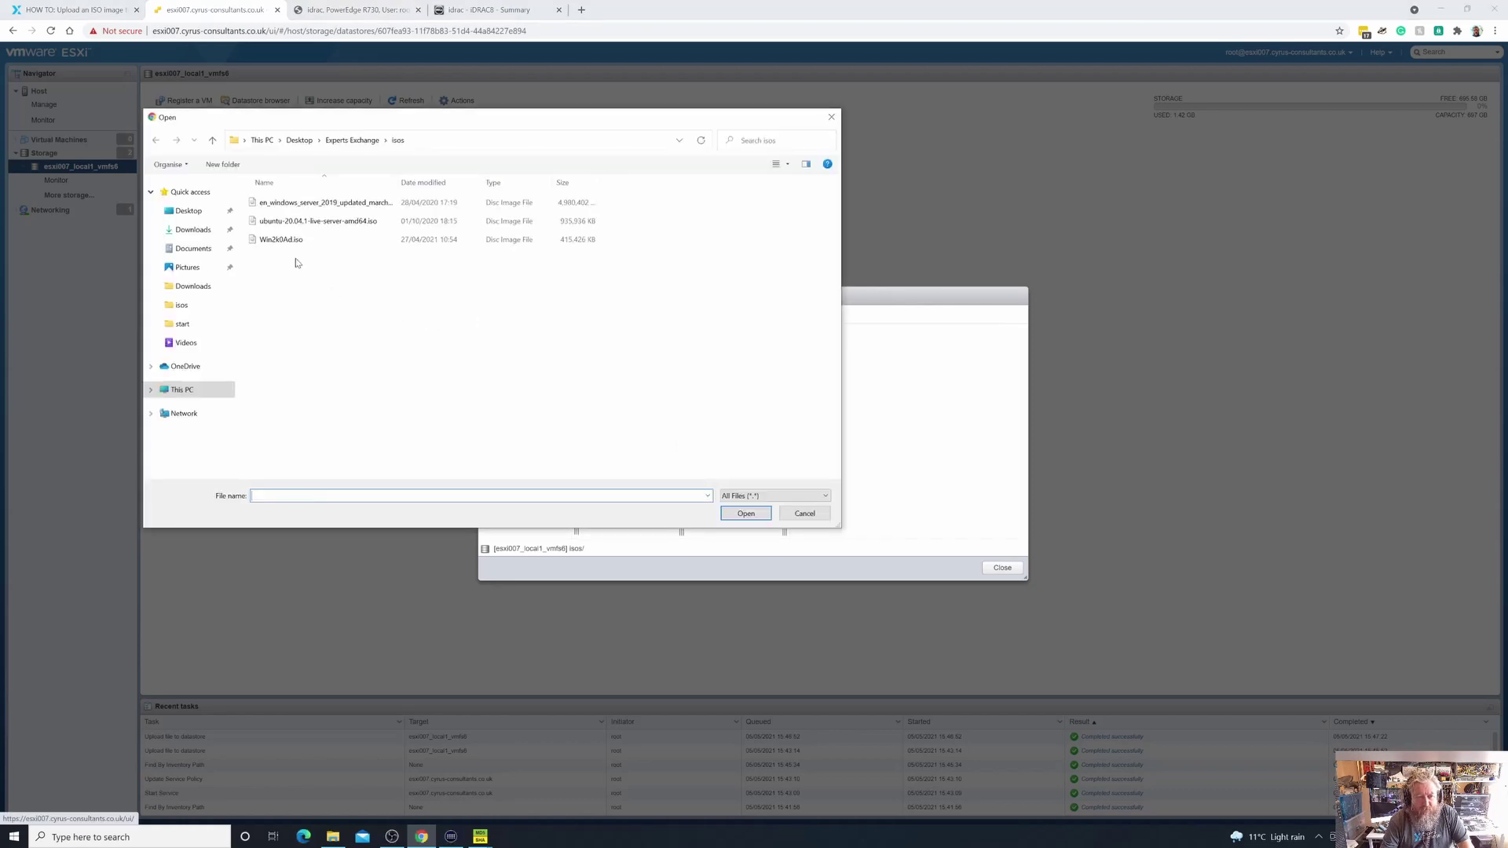
click(289, 241)
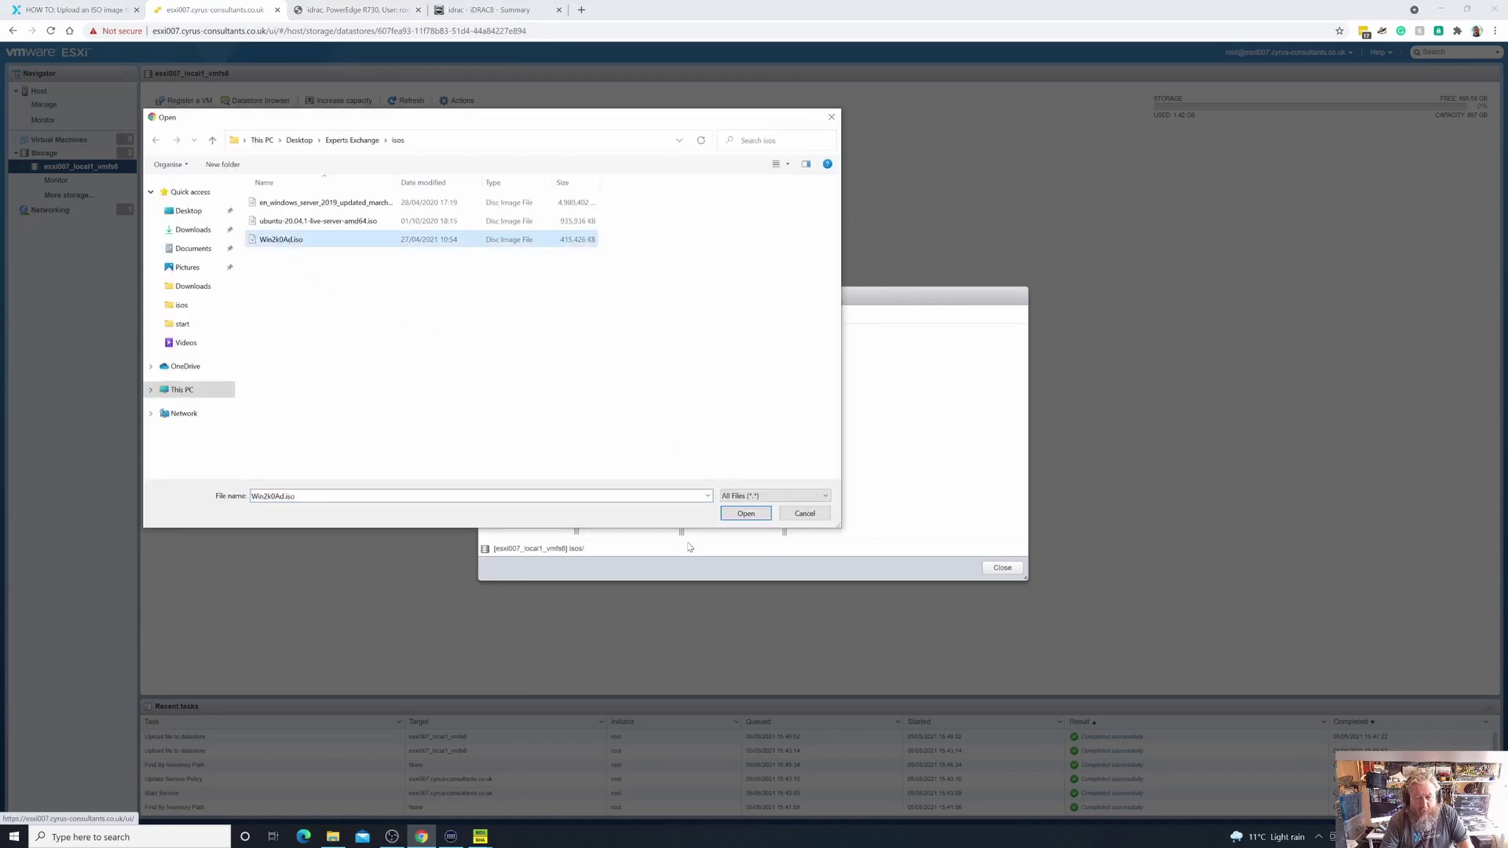
click(743, 514)
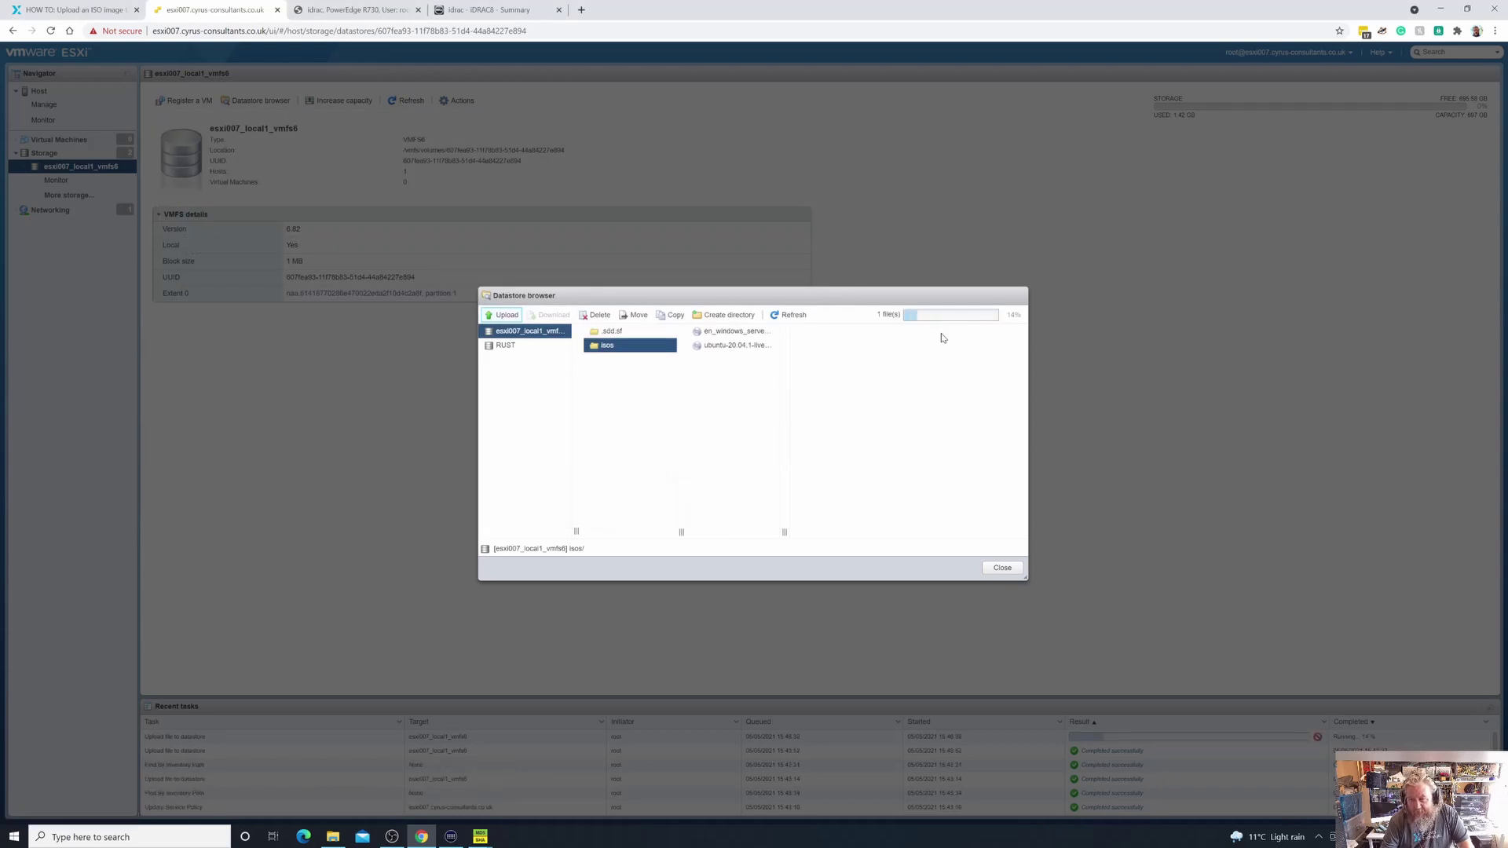
click(1004, 570)
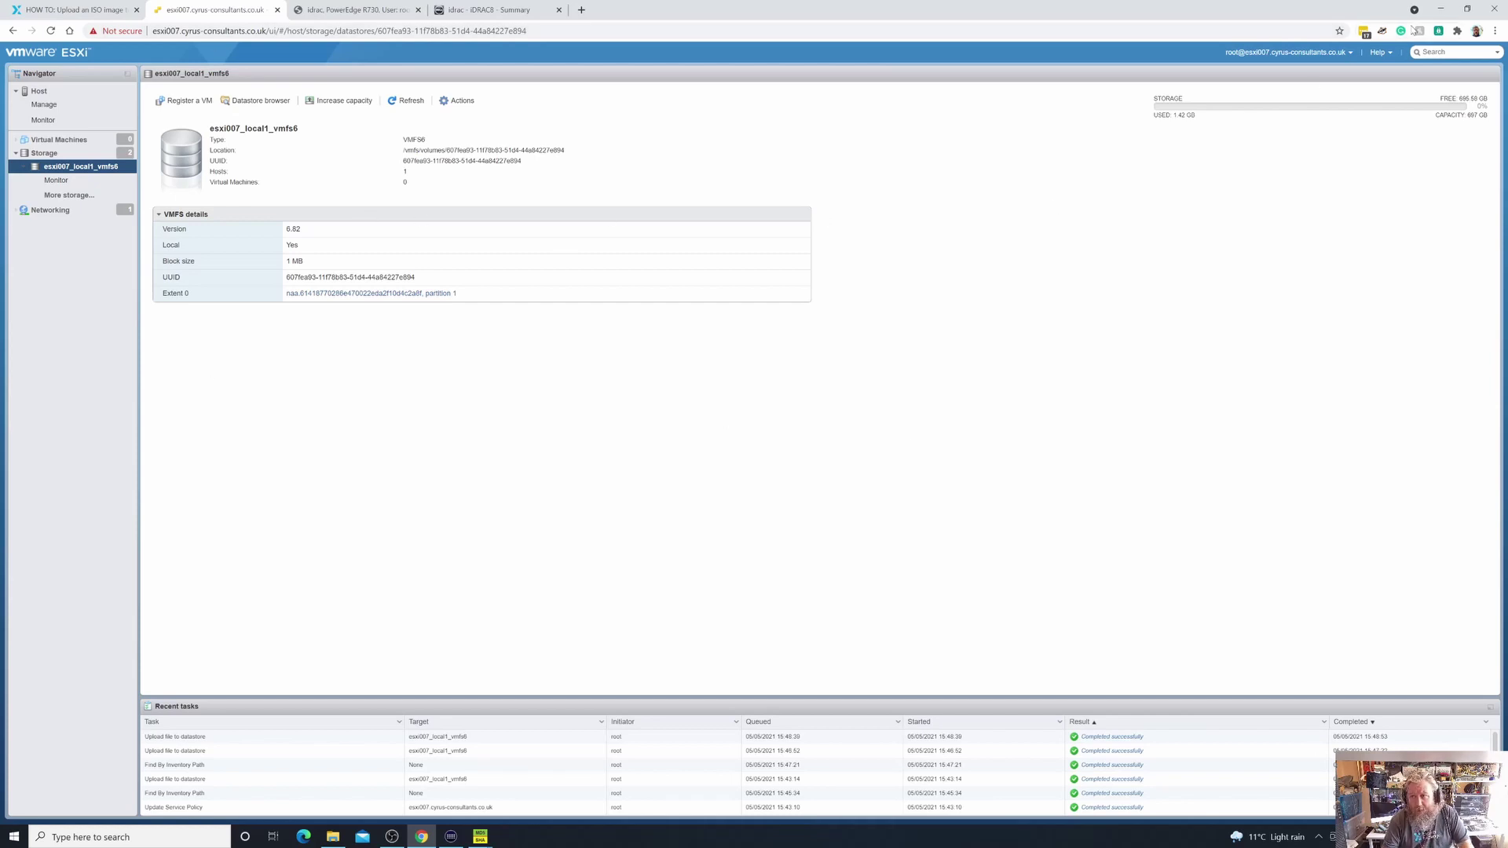
Go back to the iDRAC console's ESXi shell and list the isos folder with ls -al
click(1441, 9)
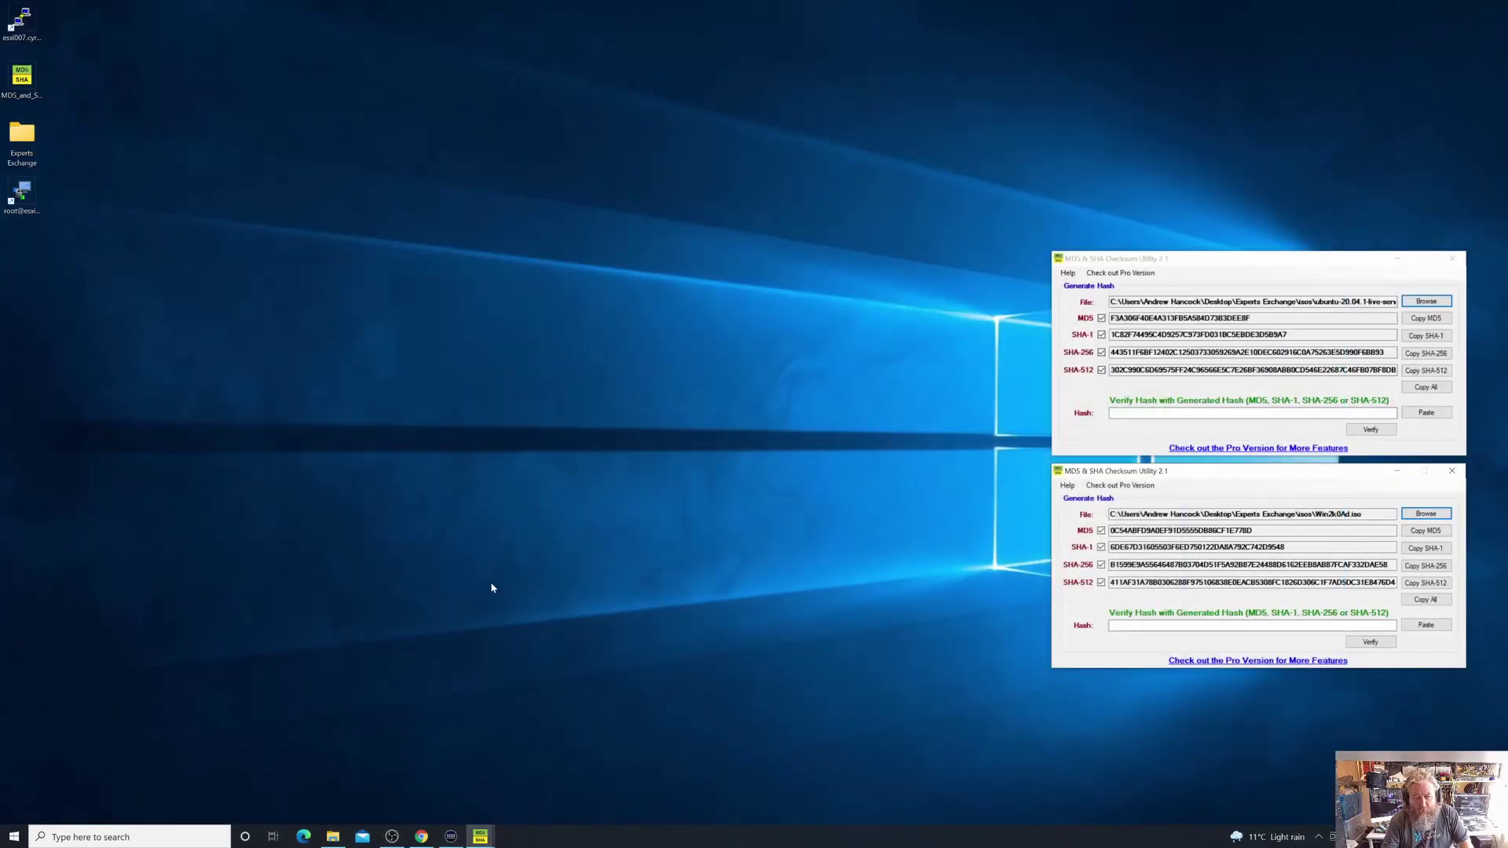
click(428, 839)
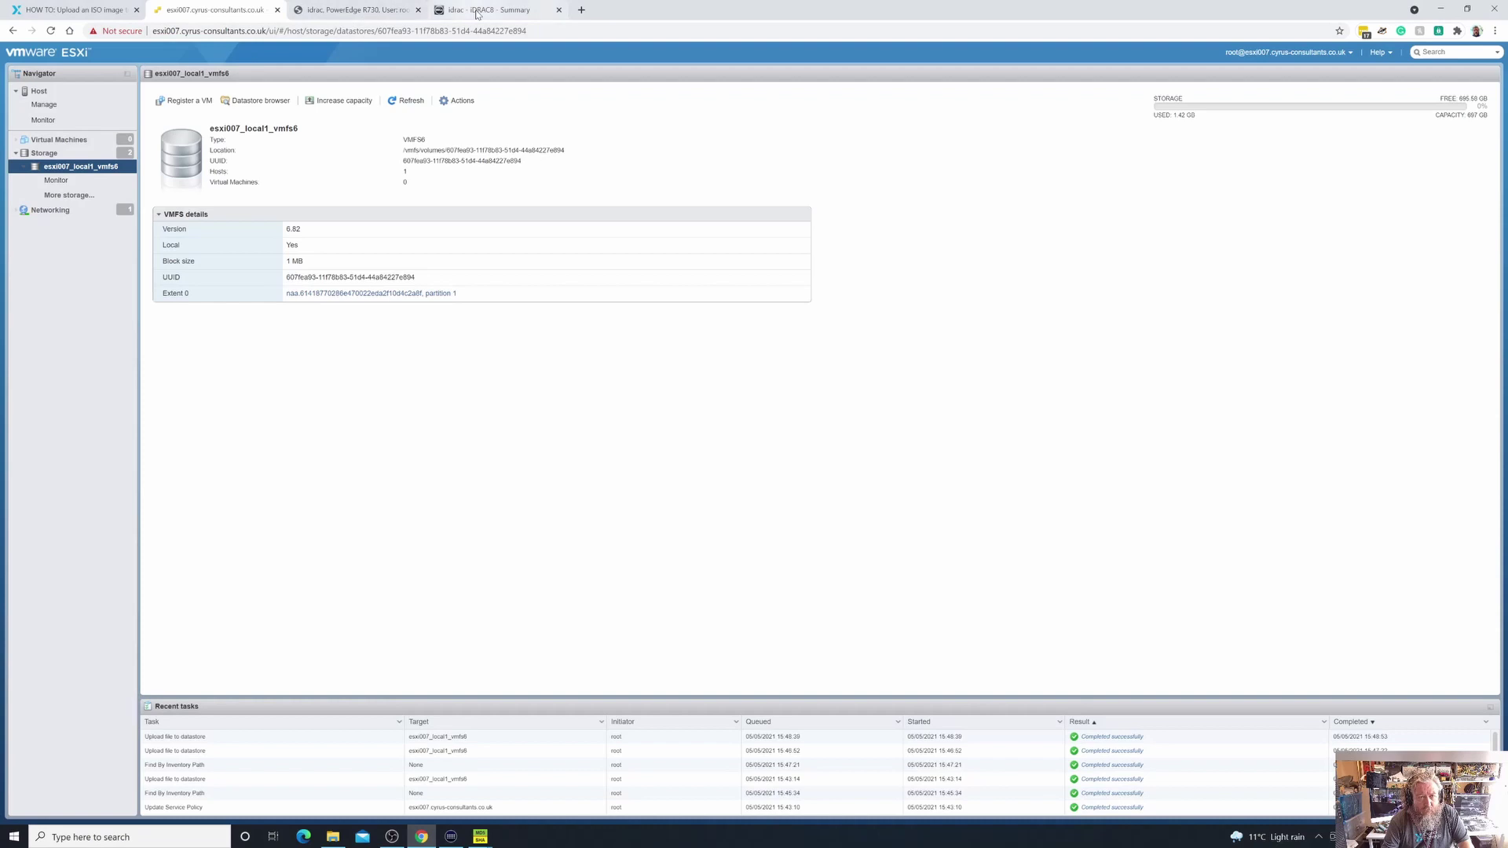
click(477, 13)
click(357, 10)
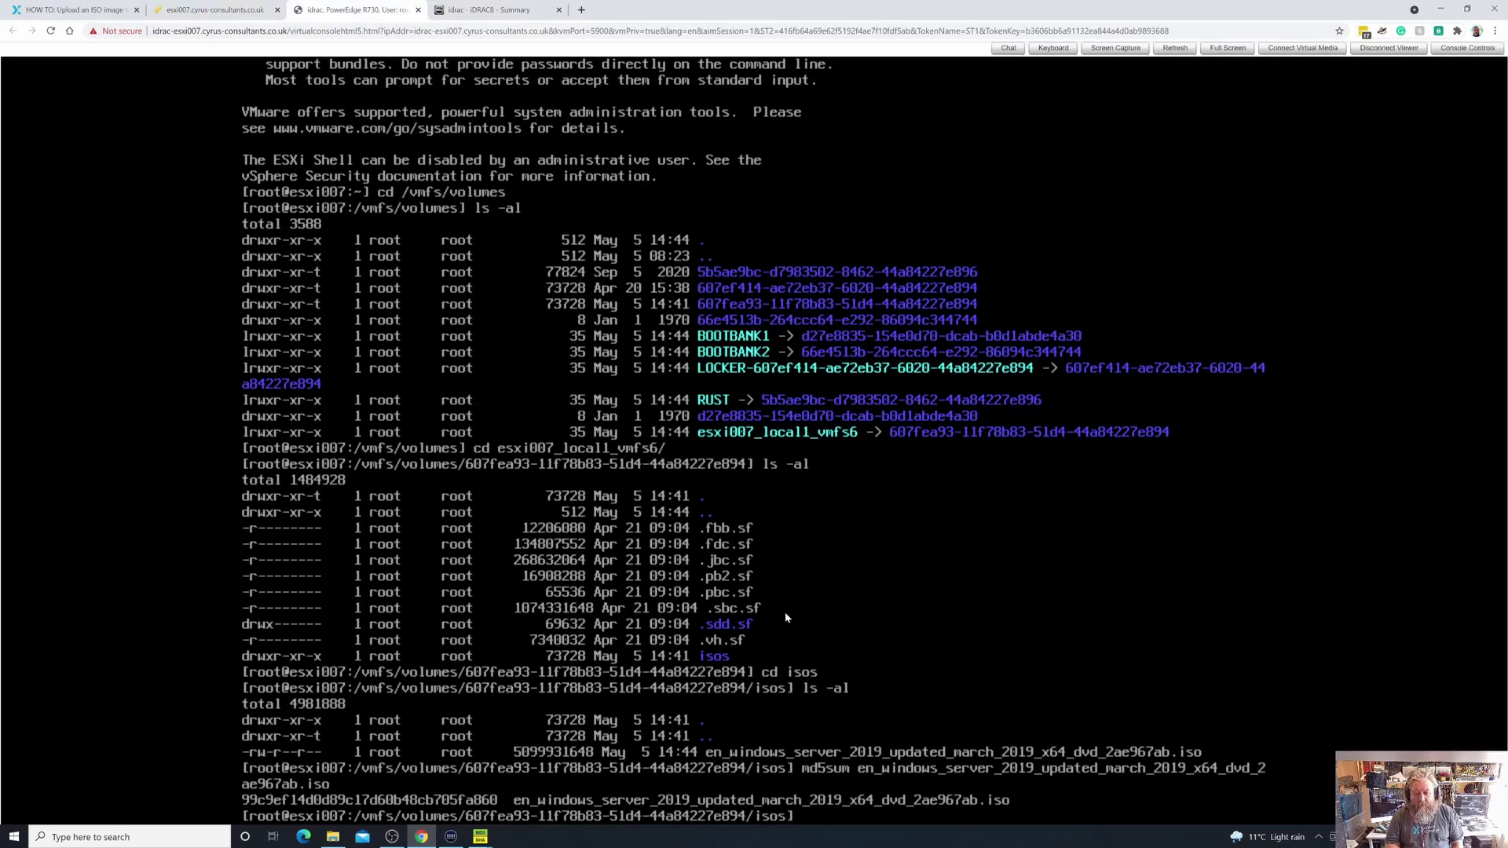
text(l)
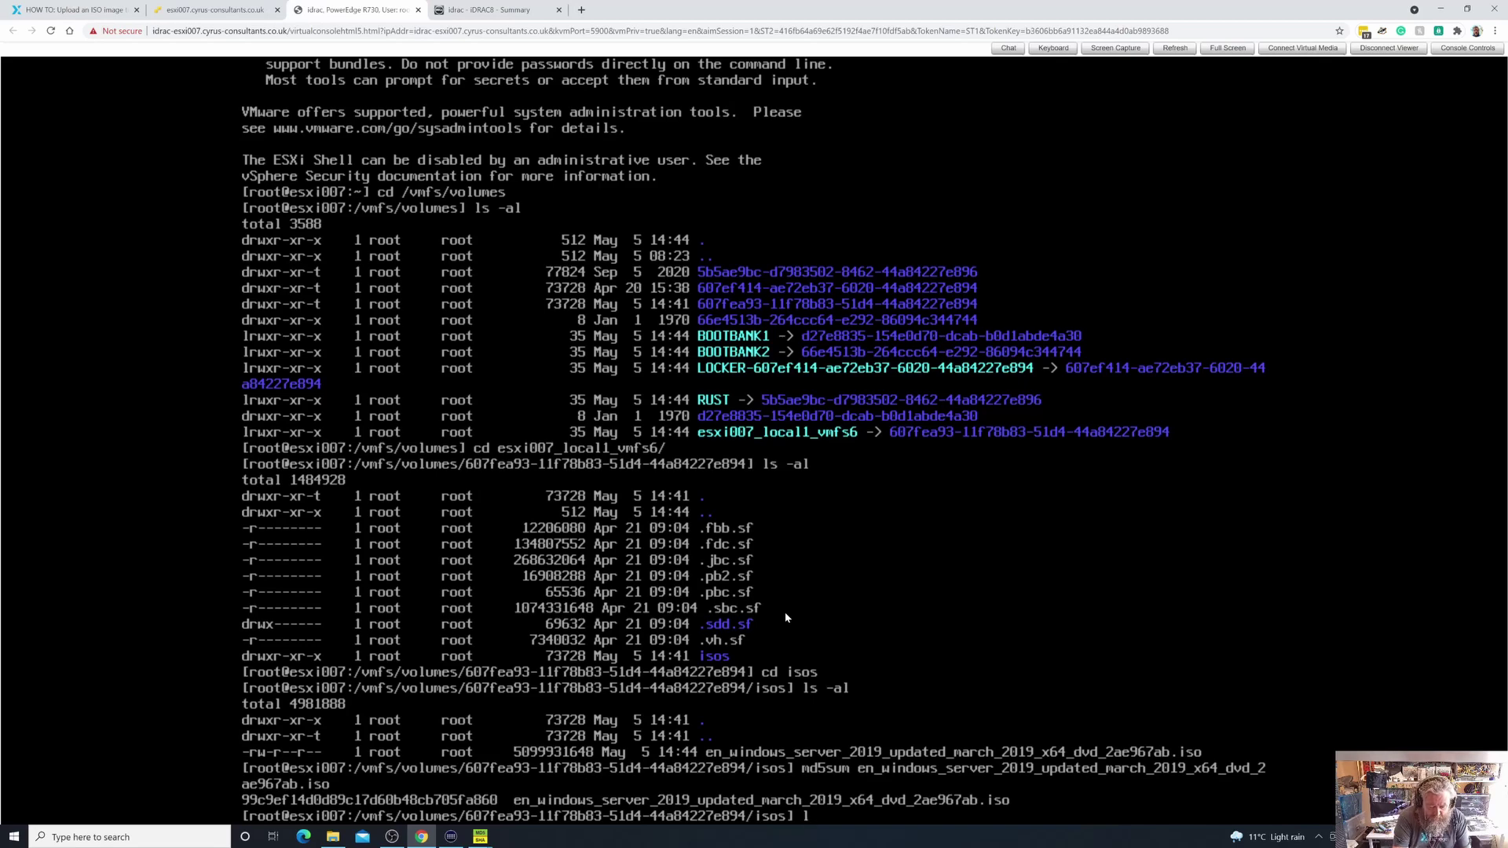
text(s -al)
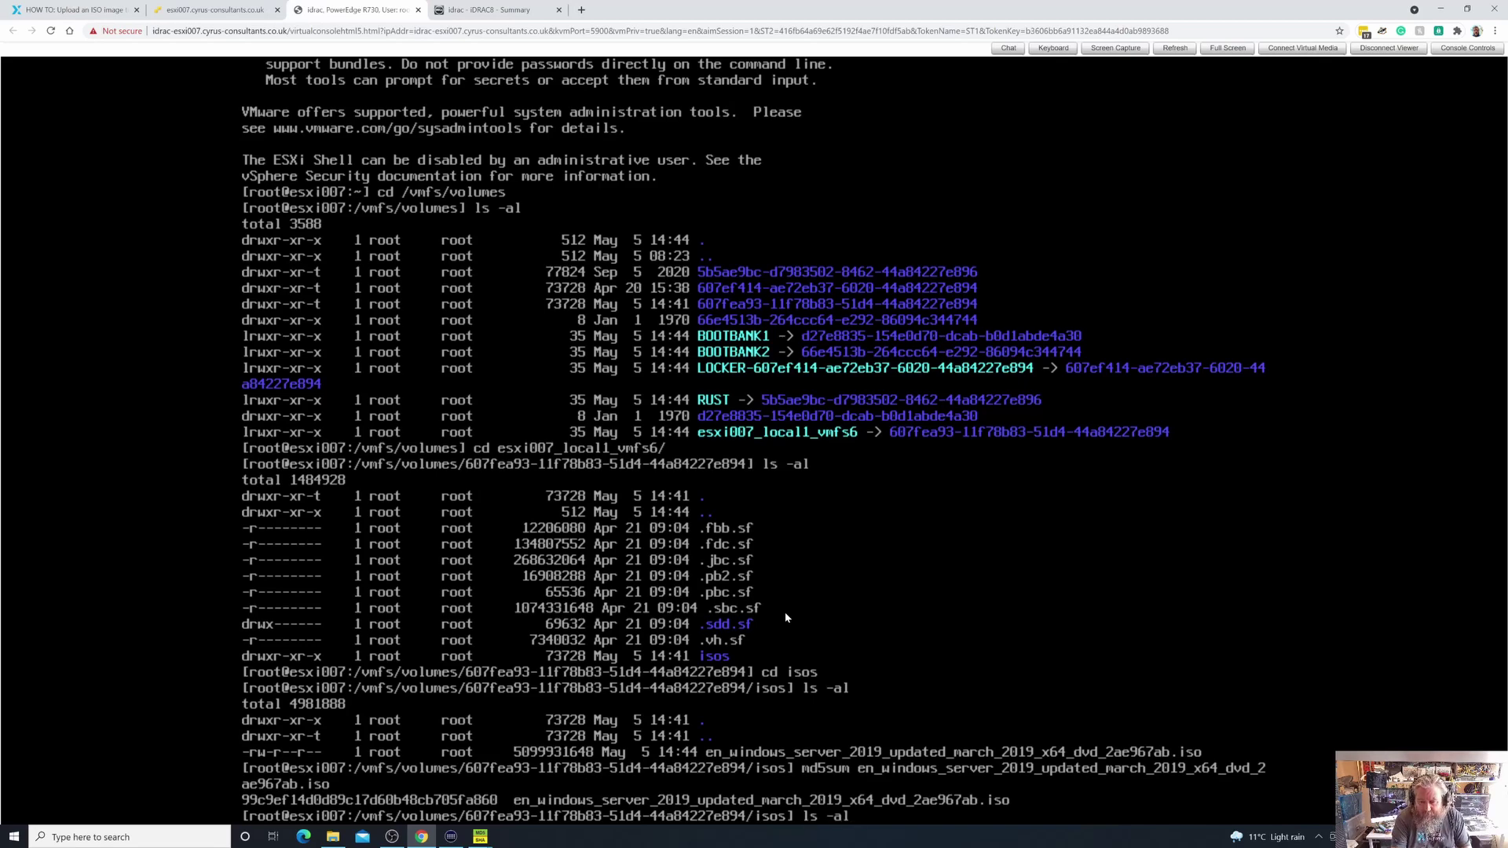
key(Return)
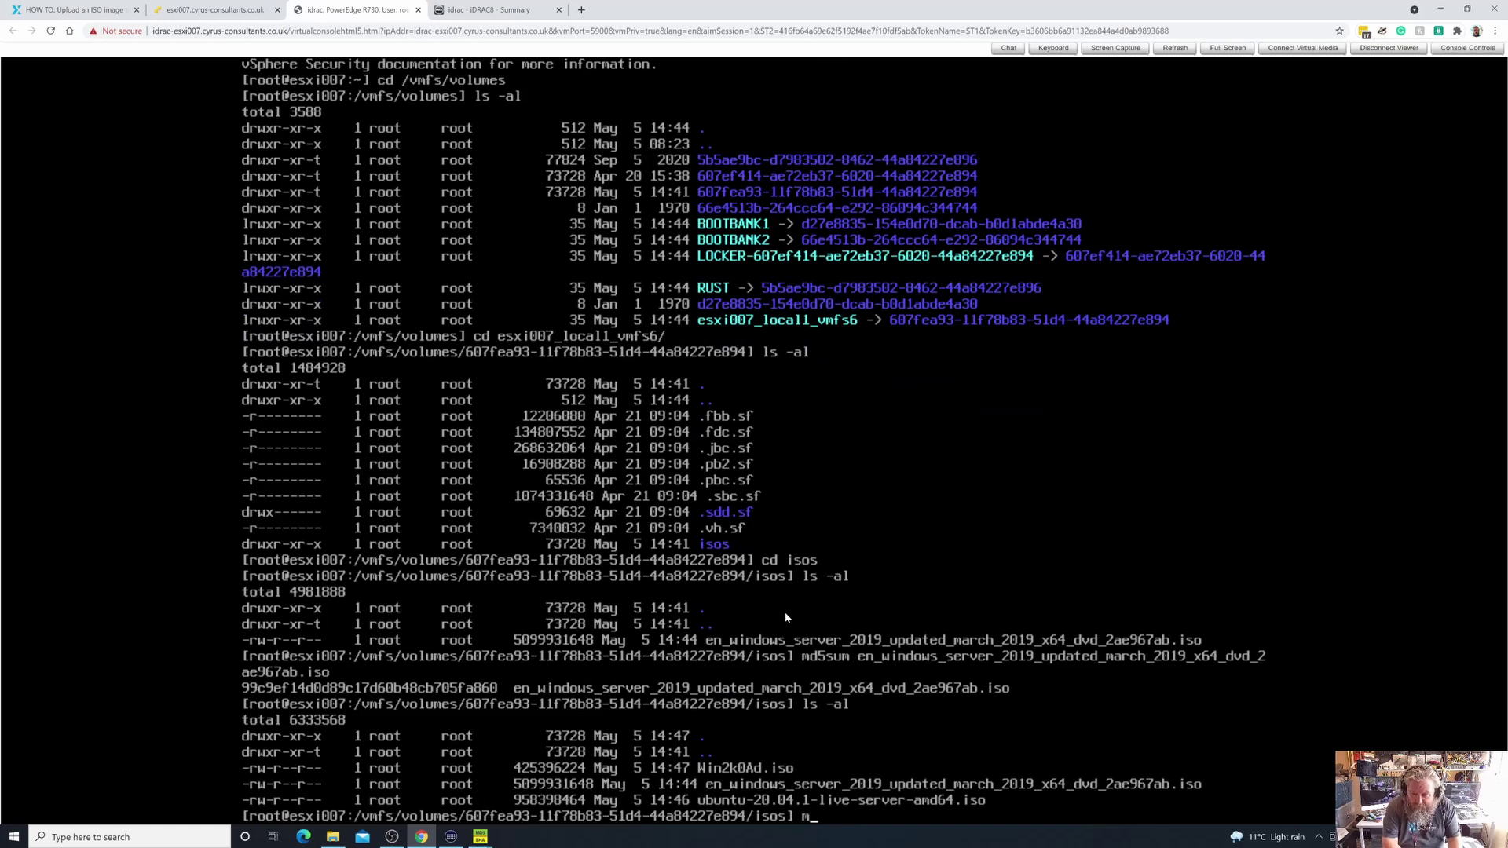
Compute the MD5 of ubuntu-20.04.1-live-server-amd64.iso with md5sum
text(md5sum ub)
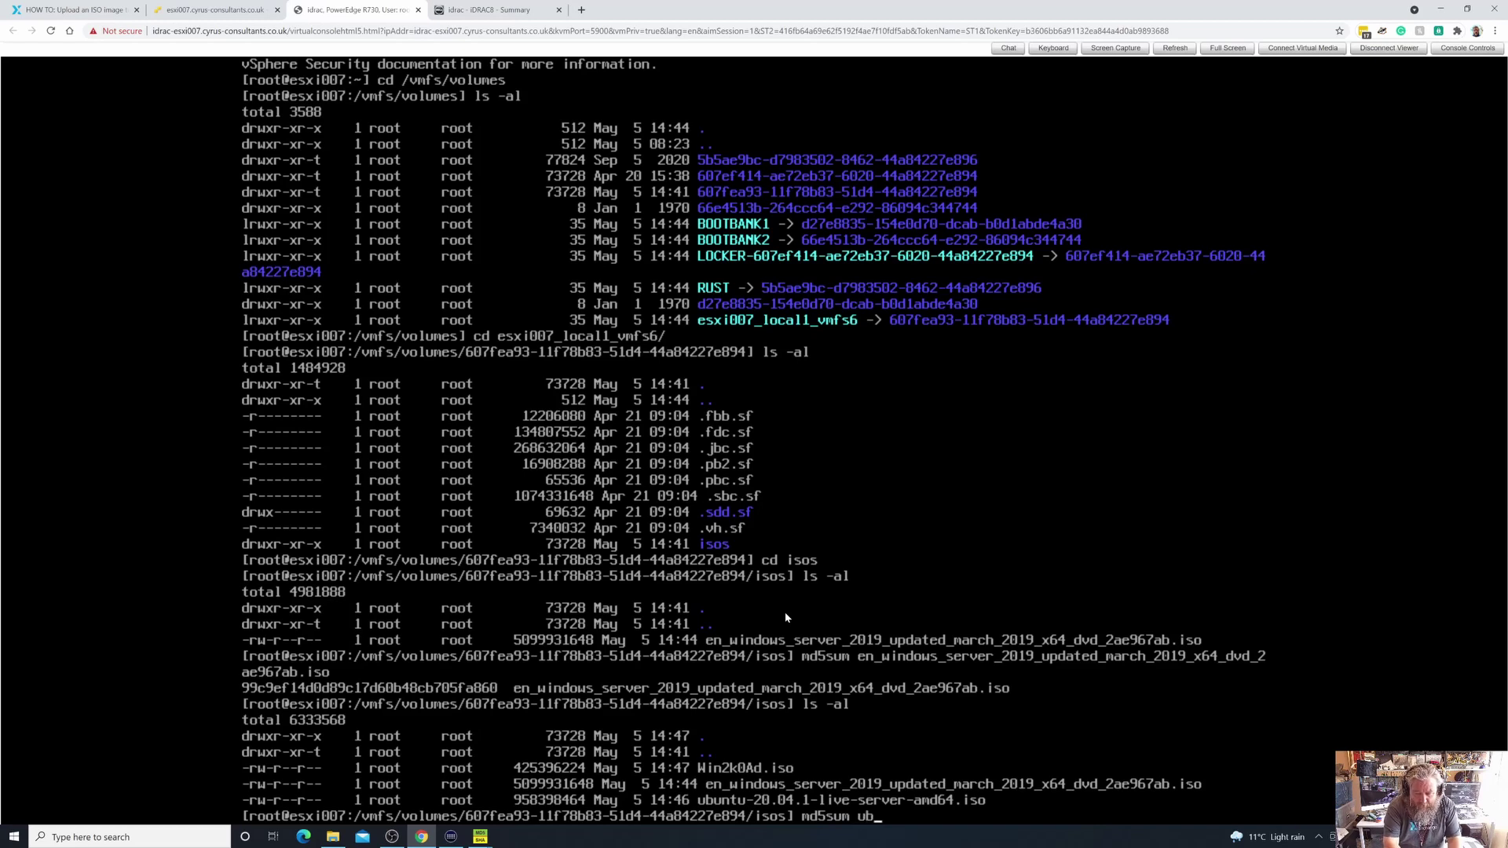
key(Tab)
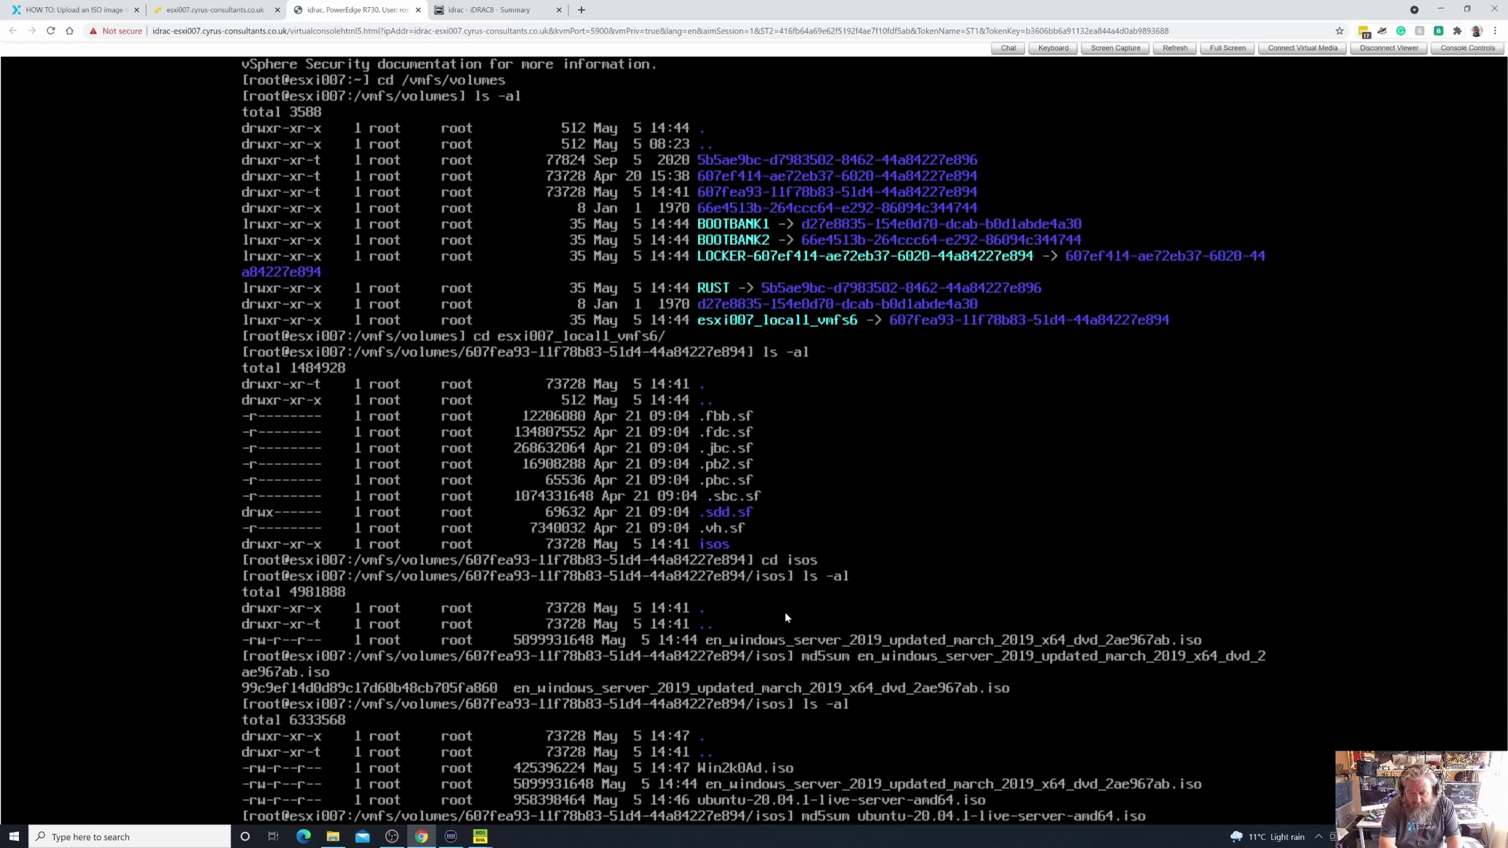
key(Return)
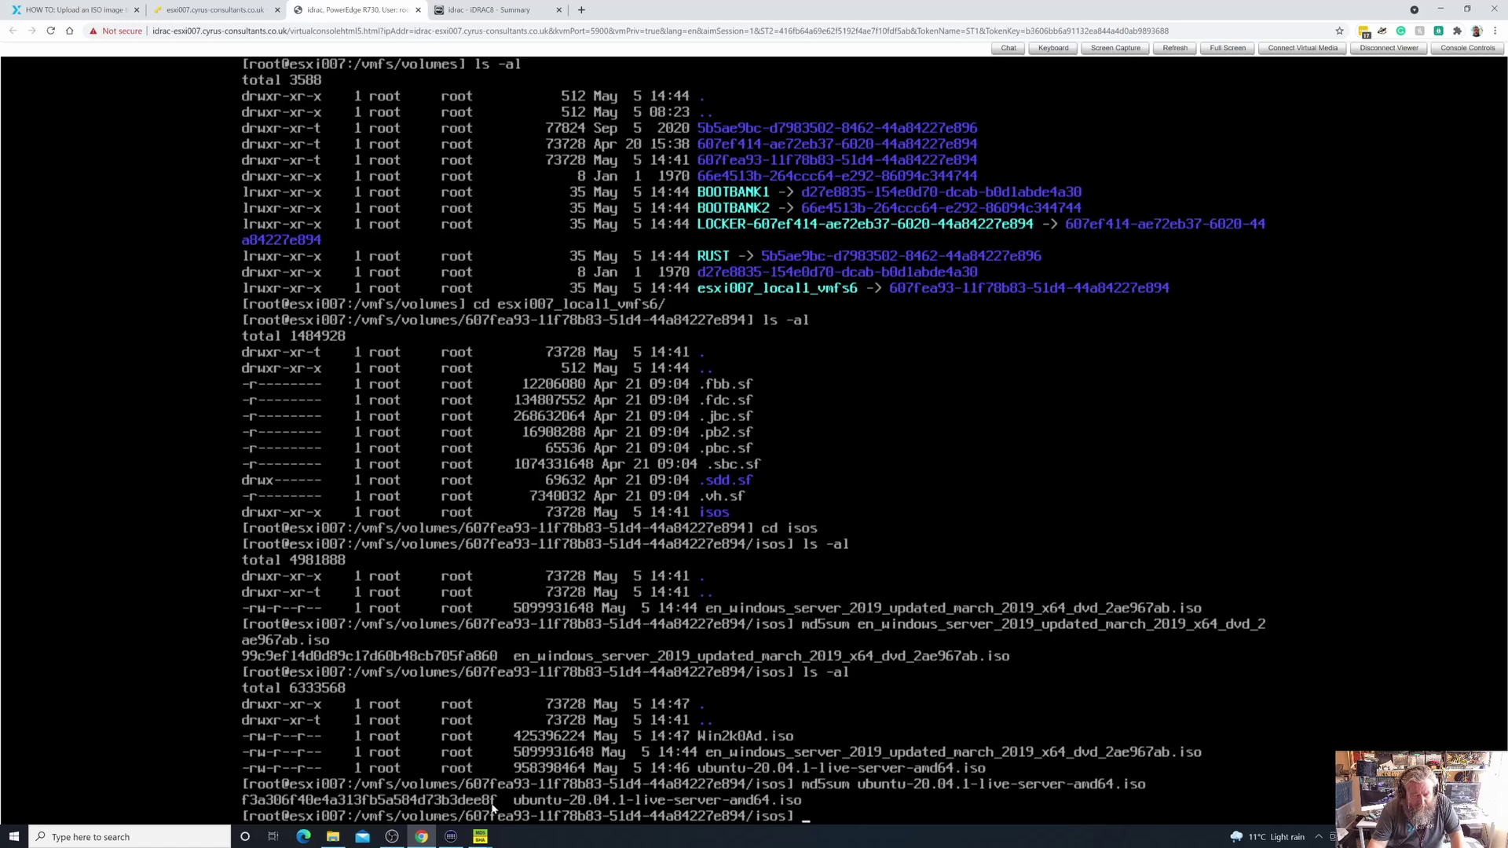
Compare the ubuntu ISO MD5 with the utility, close its hash window, and return to the shell
click(1441, 9)
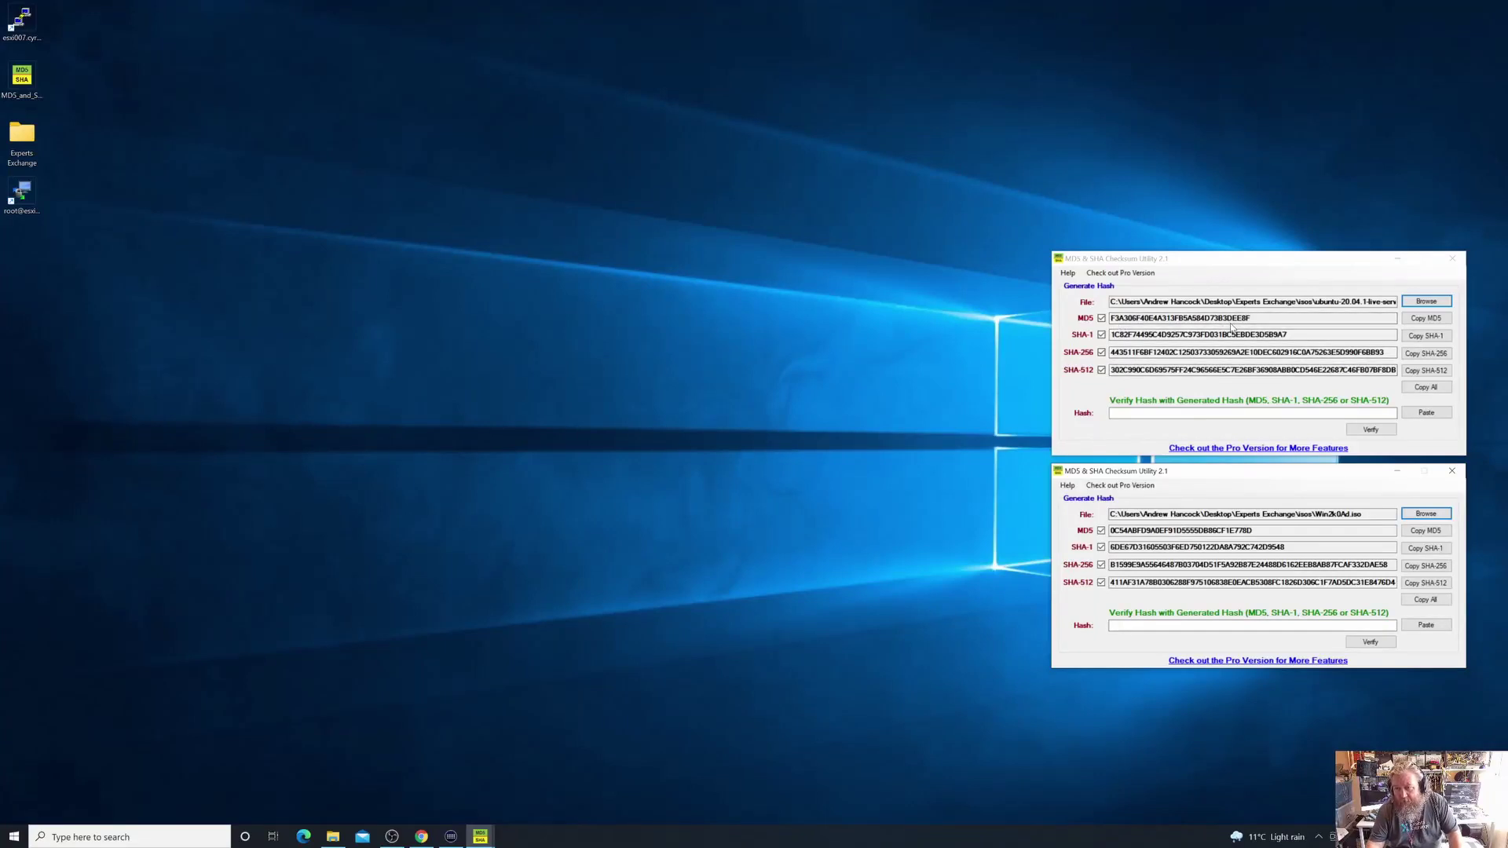
click(1453, 260)
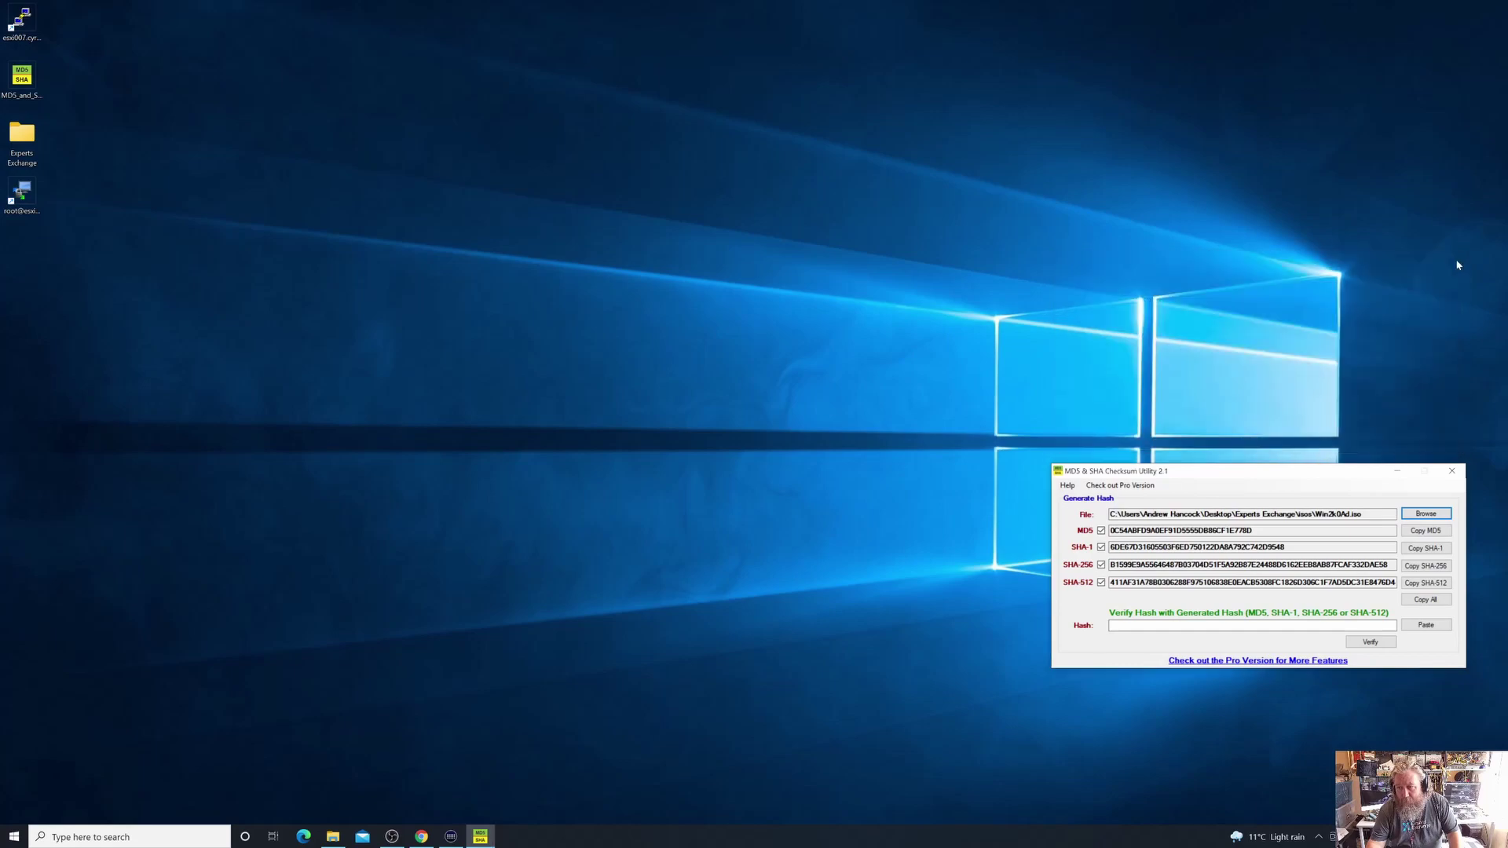
click(421, 836)
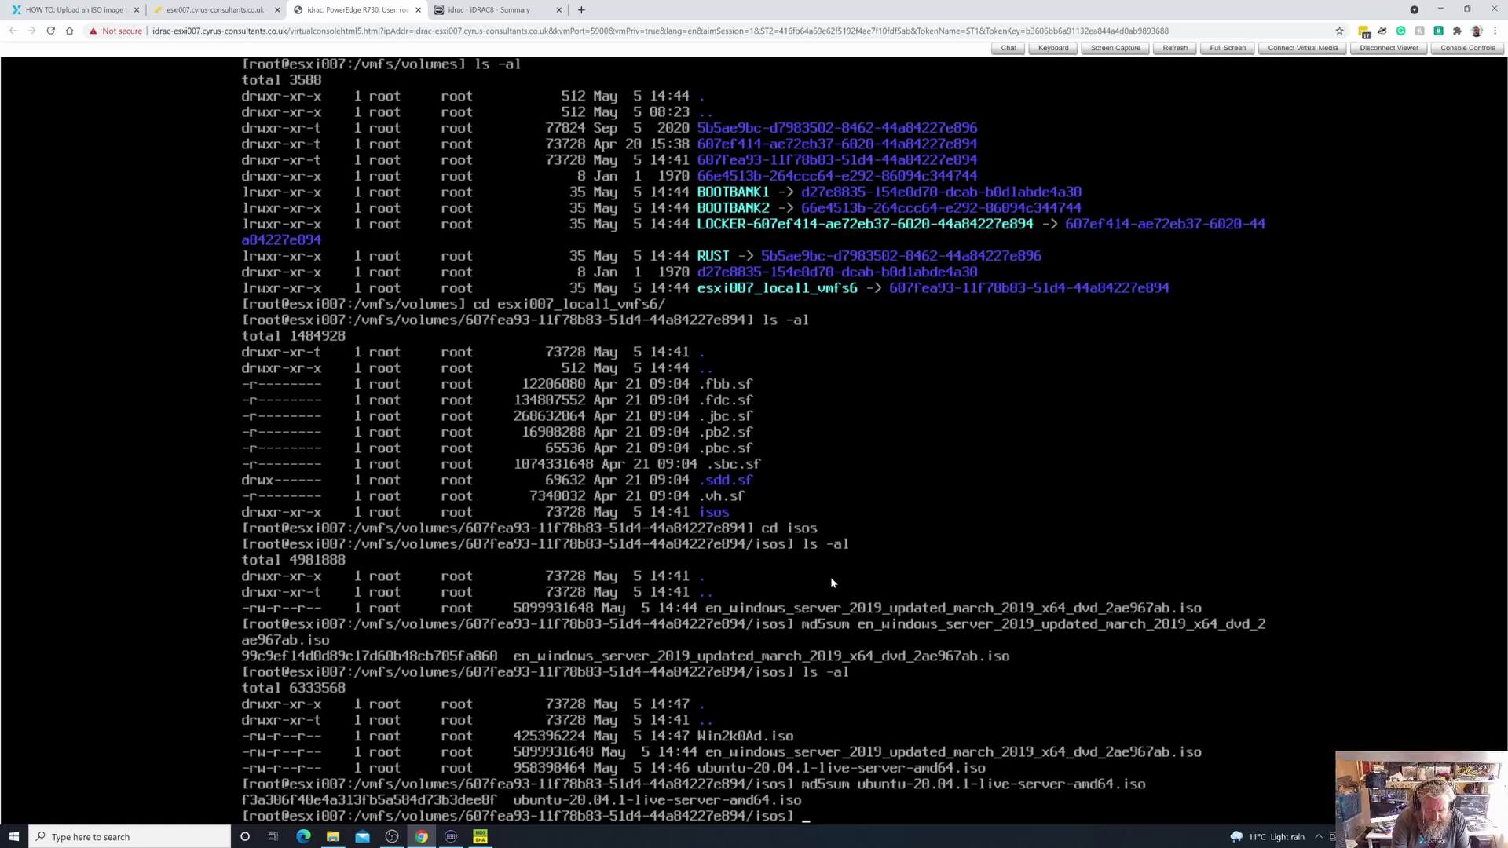
Compute the MD5 of Win2k0Ad.iso with md5sum, then minimize Chrome to view the utility
text(md5sum )
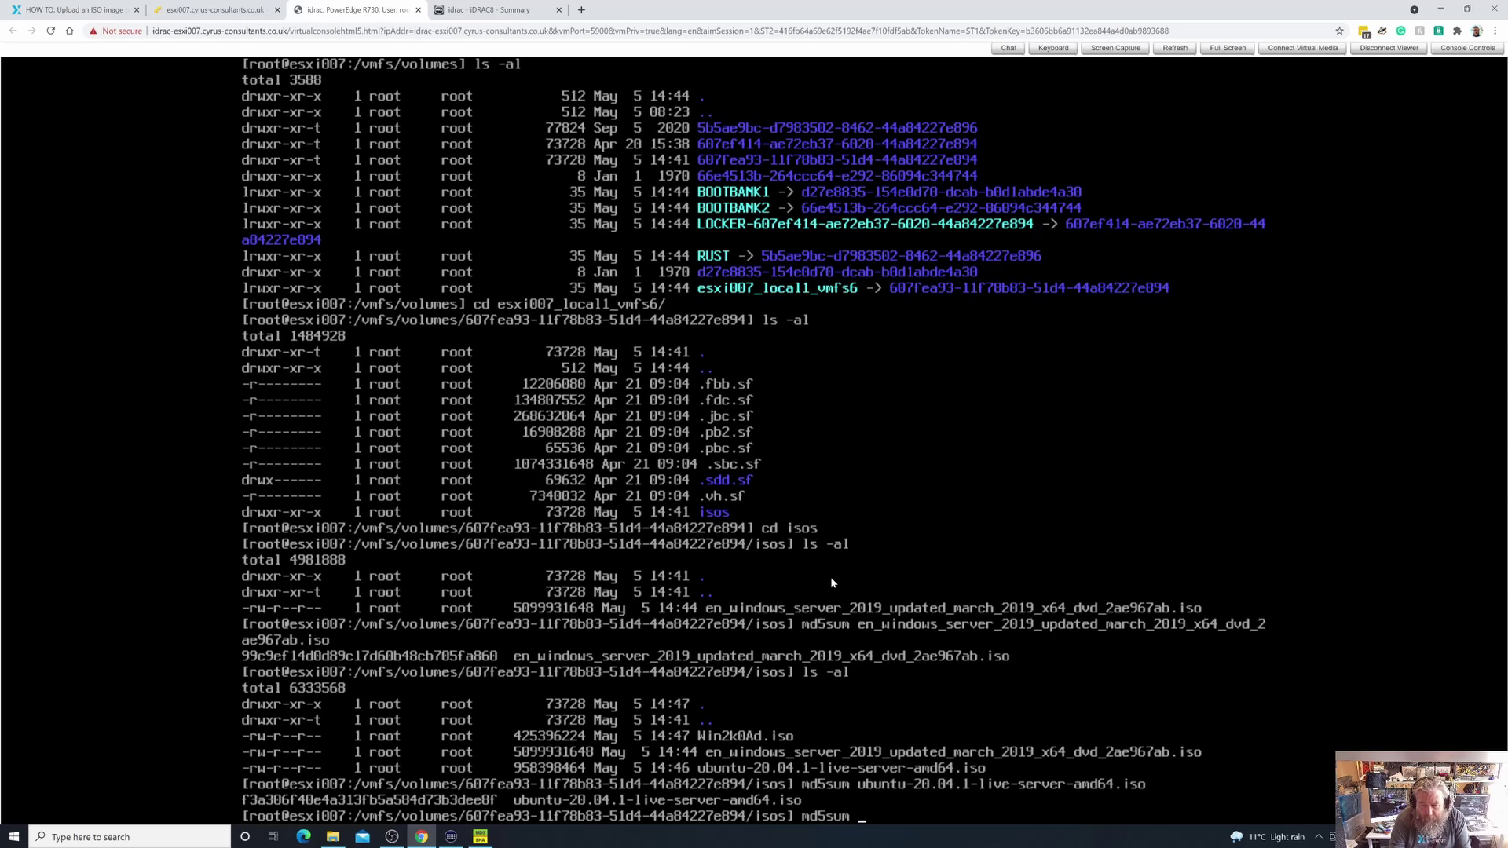
text(W)
key(Tab)
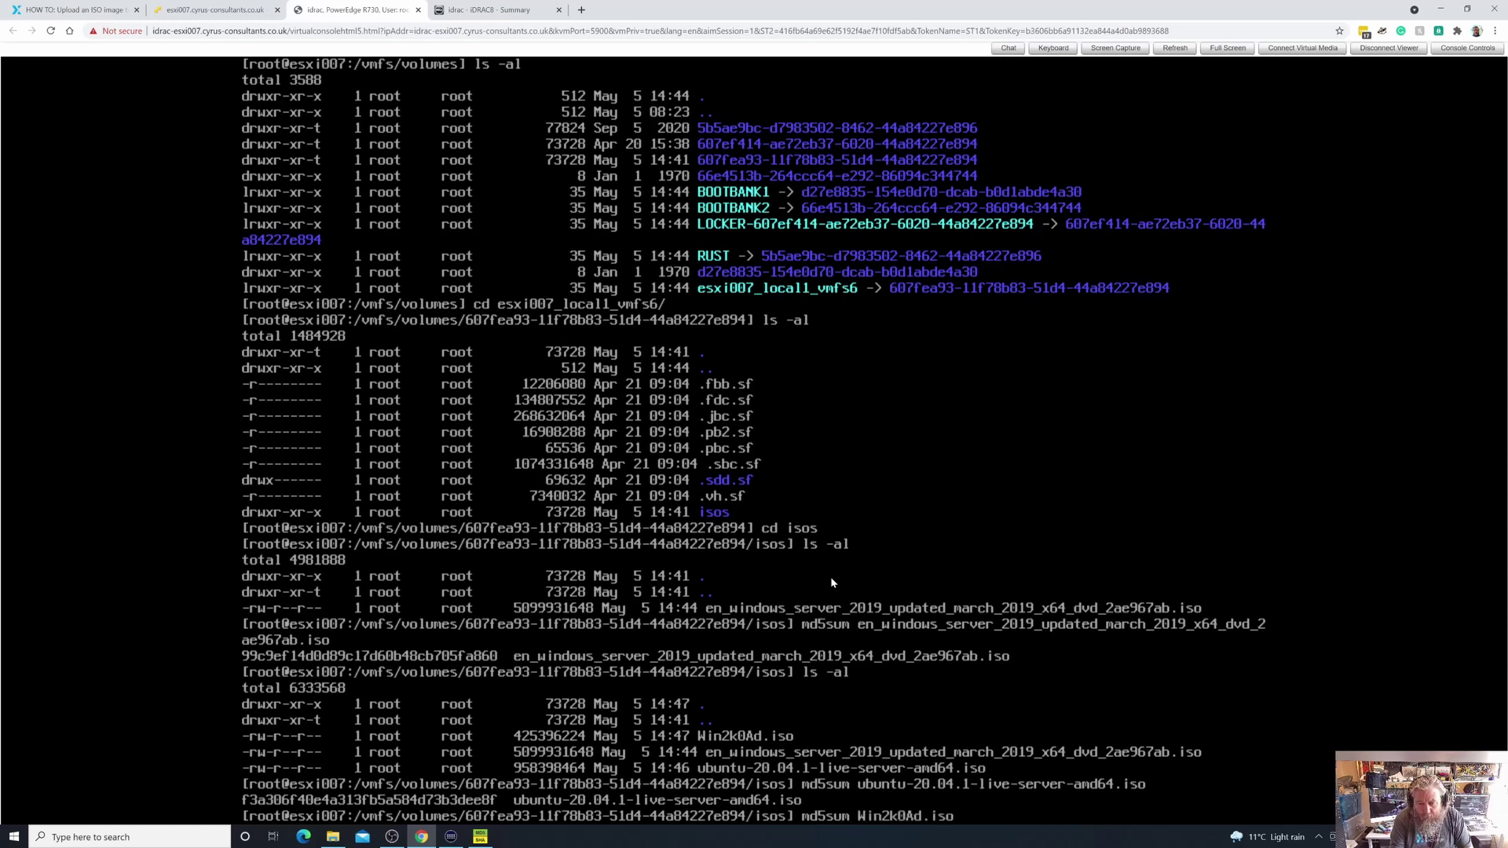
key(Return)
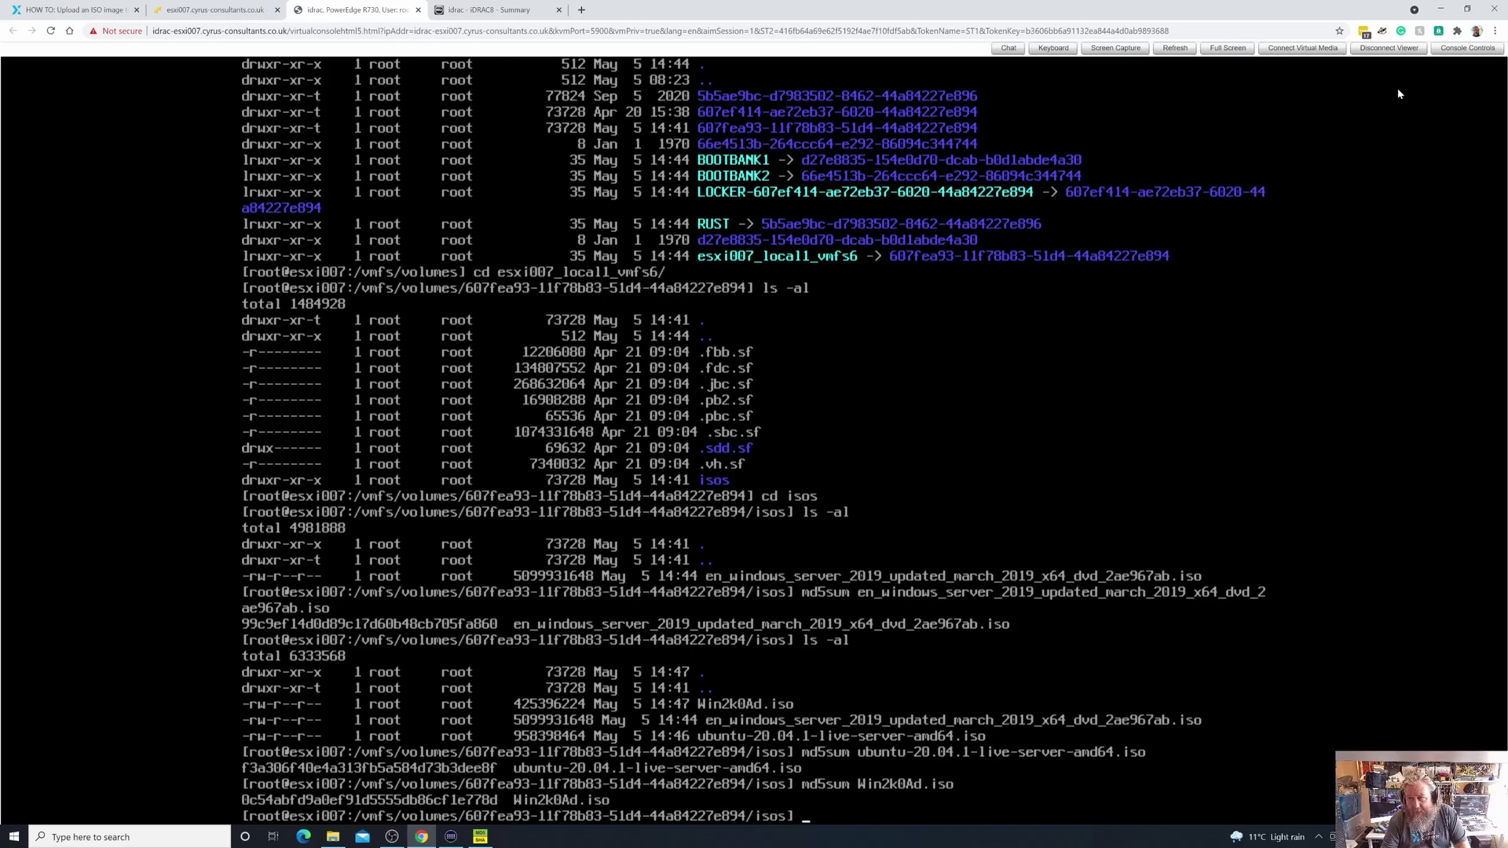
click(1441, 8)
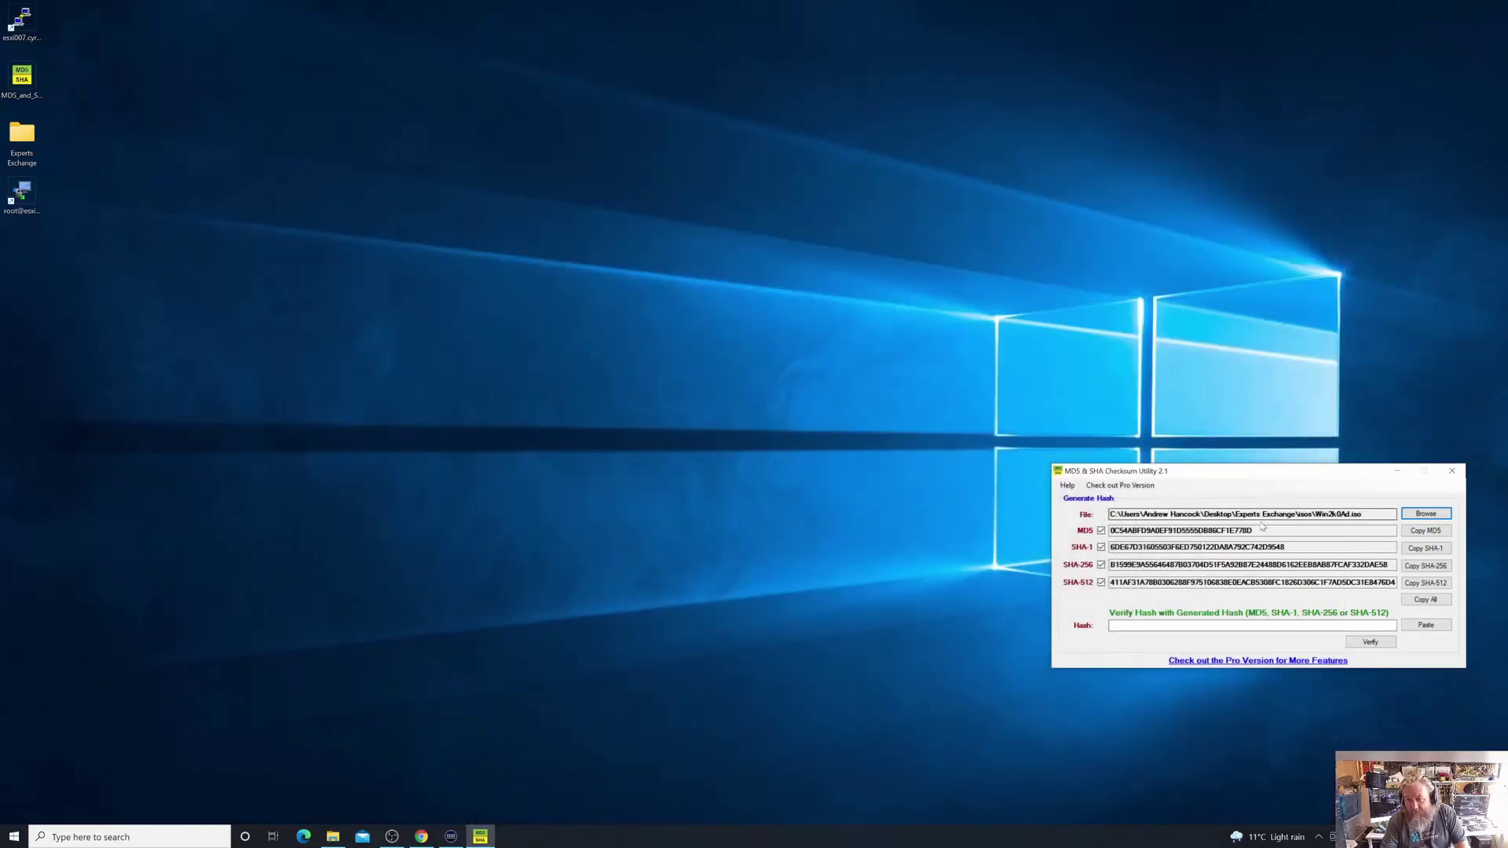
Move the Win2k0Ad.iso hash window to the desktop centre to compare MD5s, then return to the shell
drag(1257, 471, 595, 282)
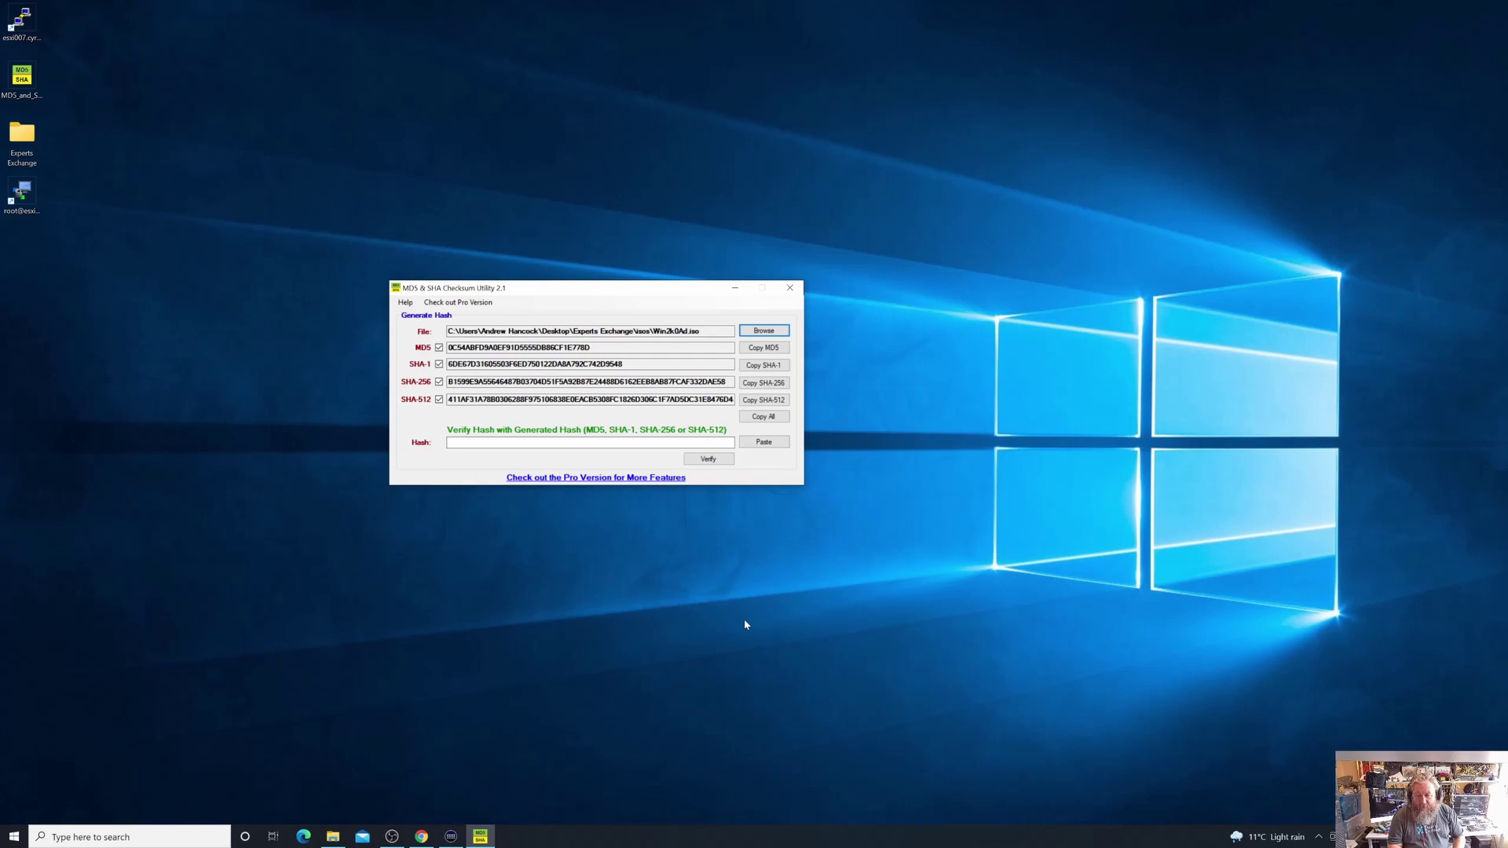
click(422, 837)
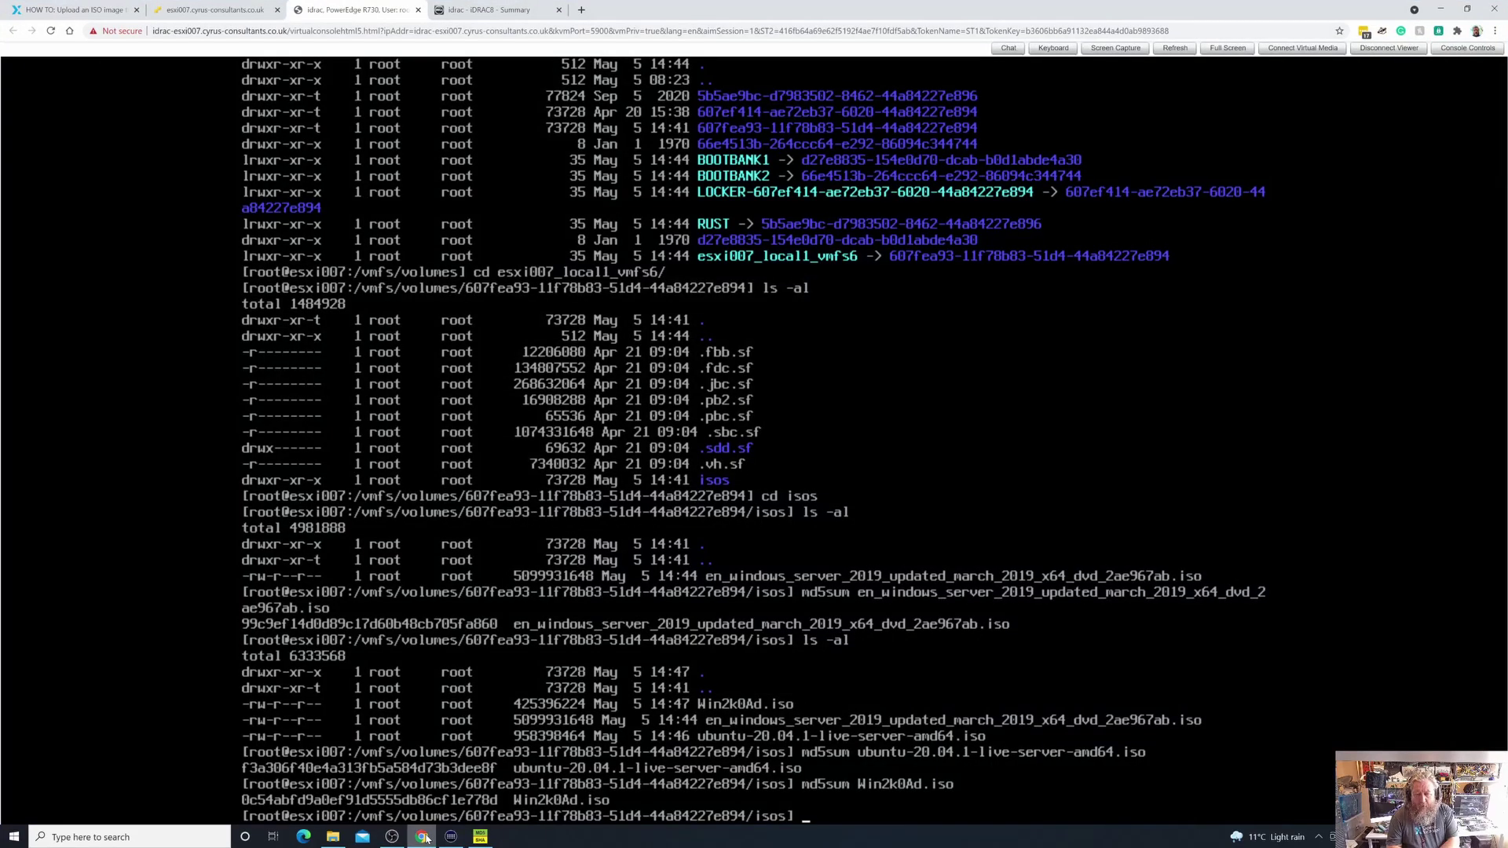
Run ls -al again to confirm Win2k0Ad.iso, the Windows Server 2019 ISO and the ubuntu ISO are present
text(ls -al)
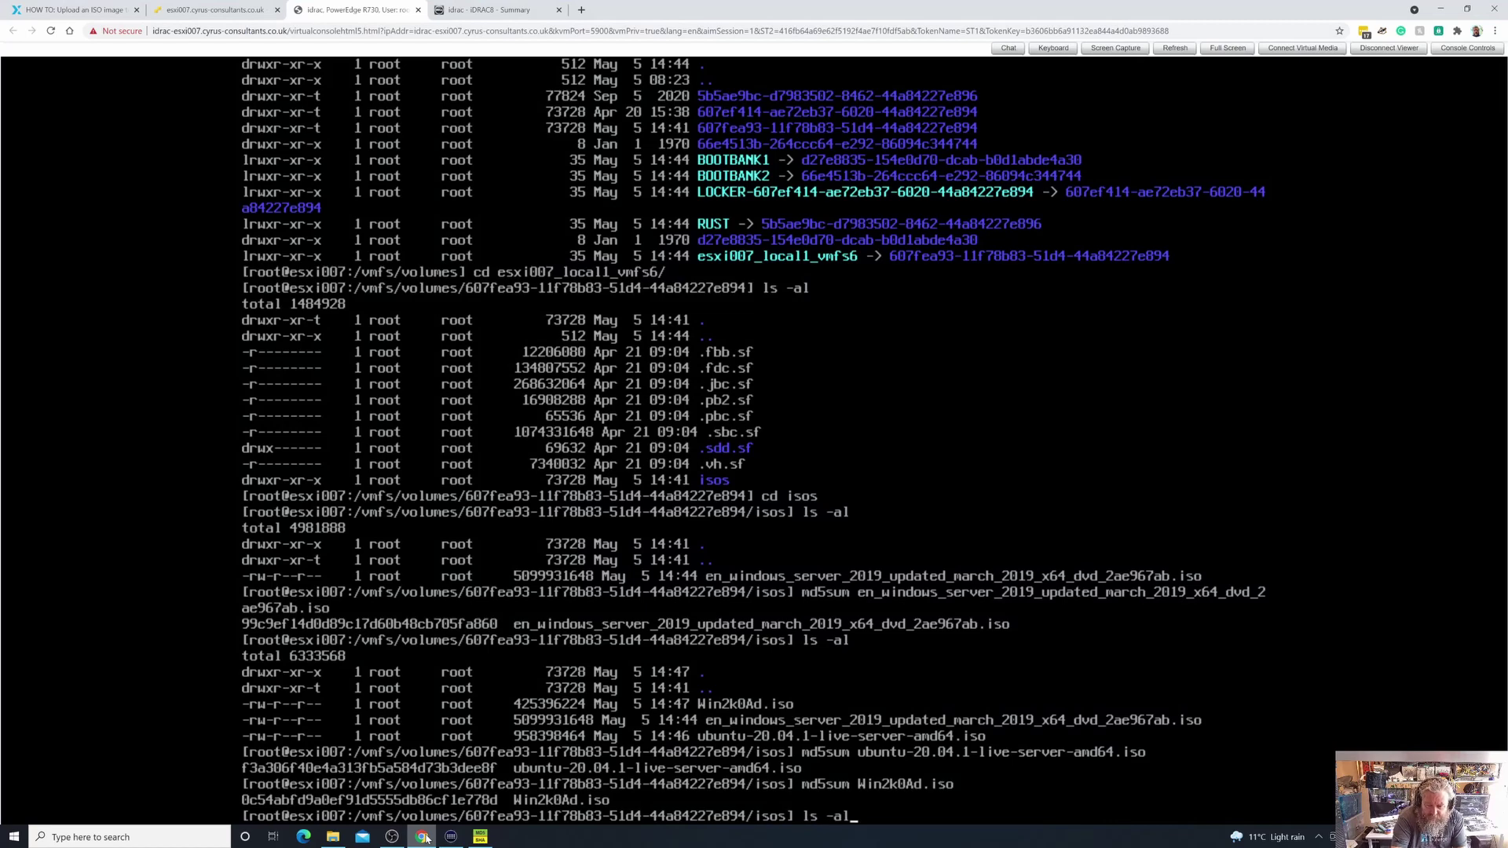
key(Return)
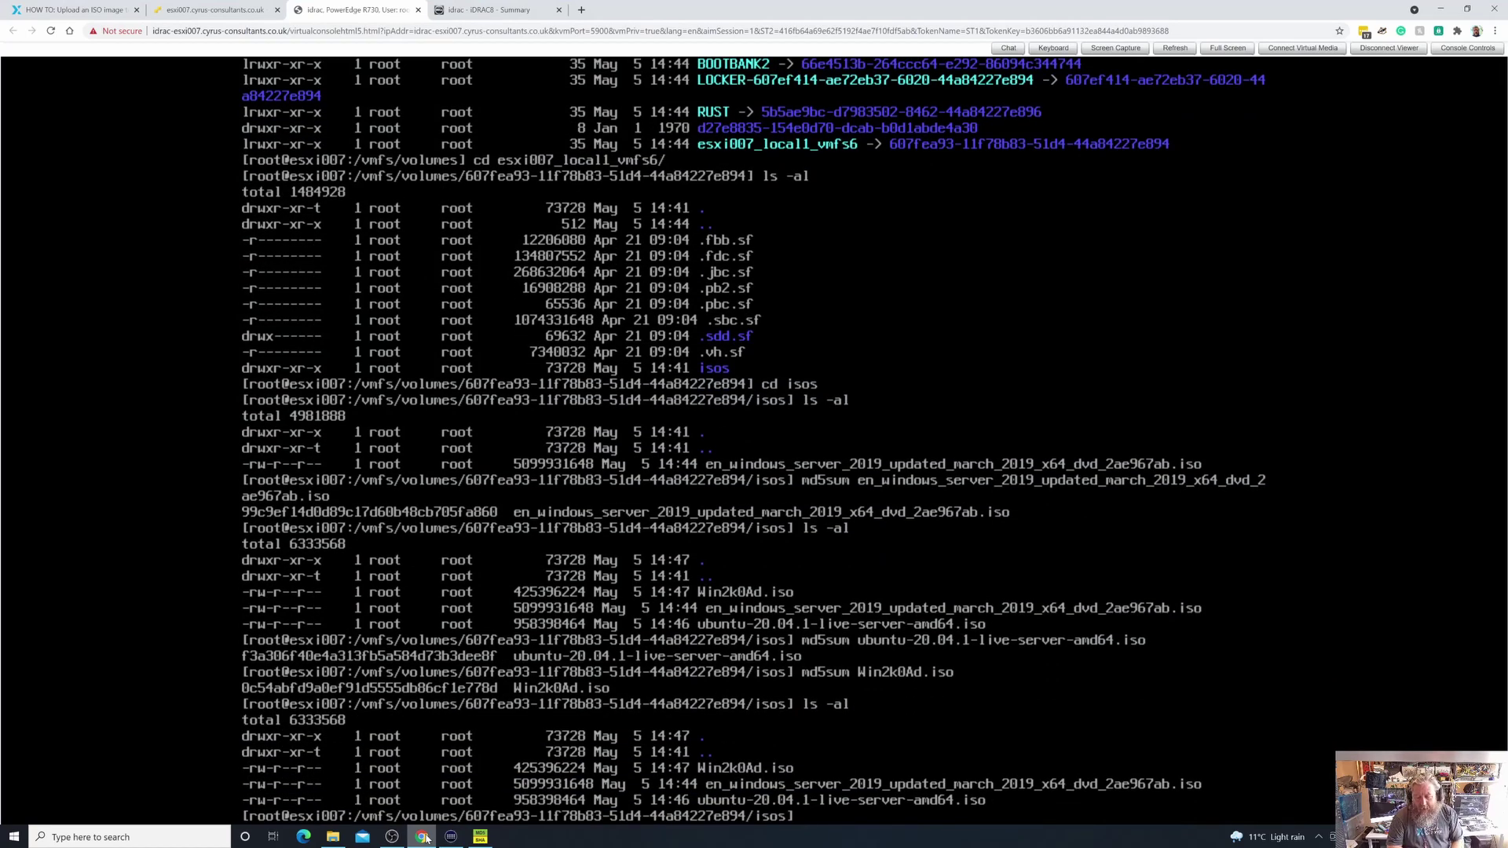